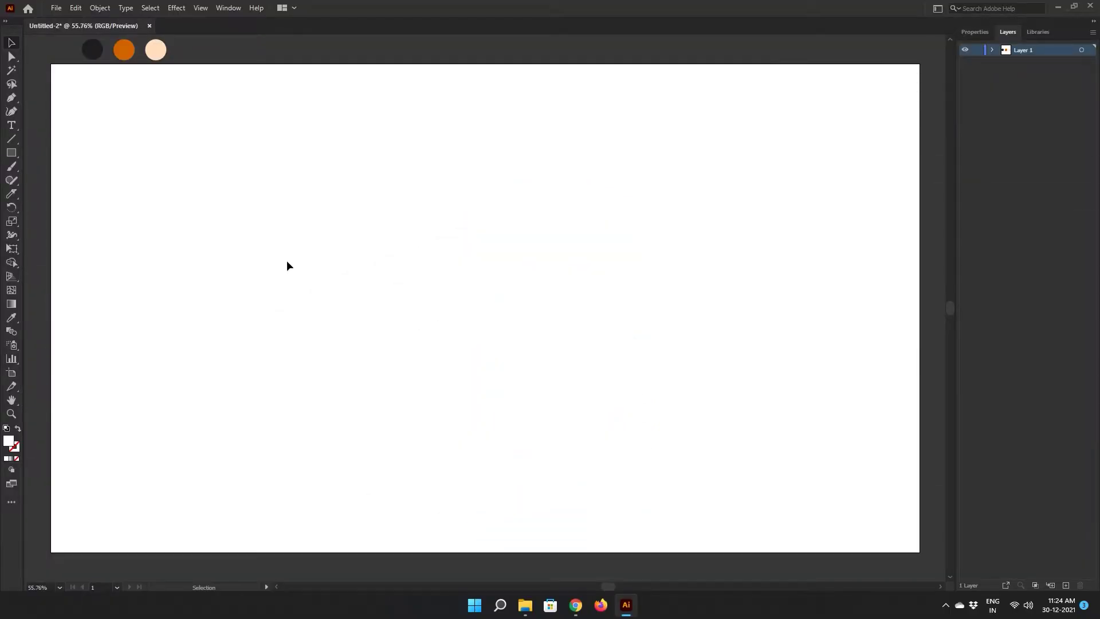
Step: Draw a full-artboard rectangle and eyedropper the dark charcoal swatch into it
click(11, 157)
mouse_move(50, 63)
mouse_down()
mouse_move(184, 115)
mouse_move(921, 551)
mouse_up()
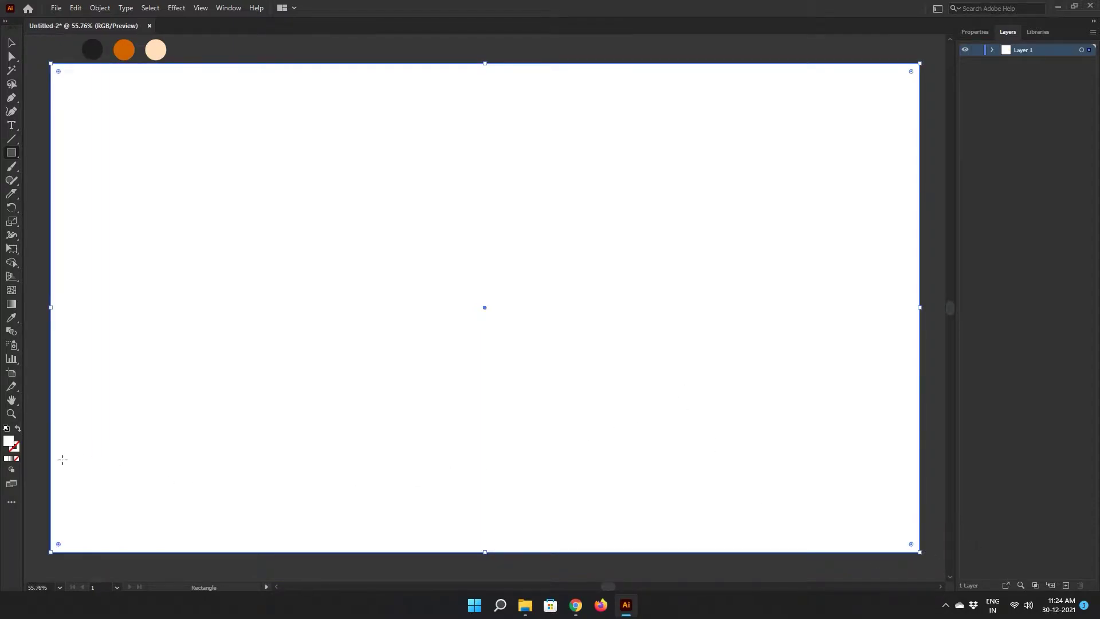
click(12, 318)
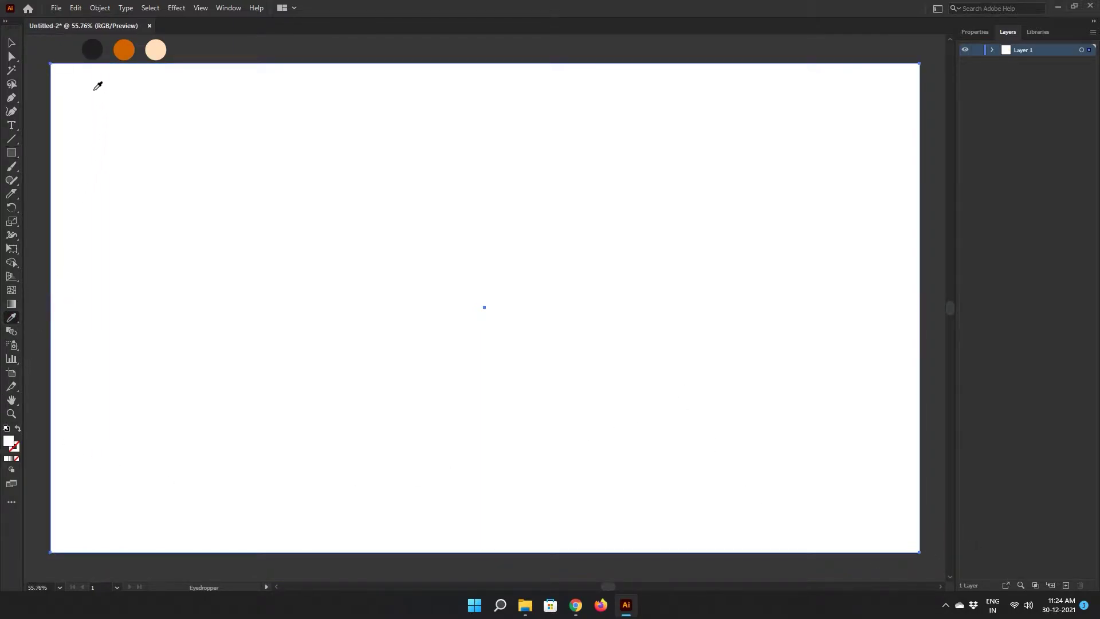
click(92, 45)
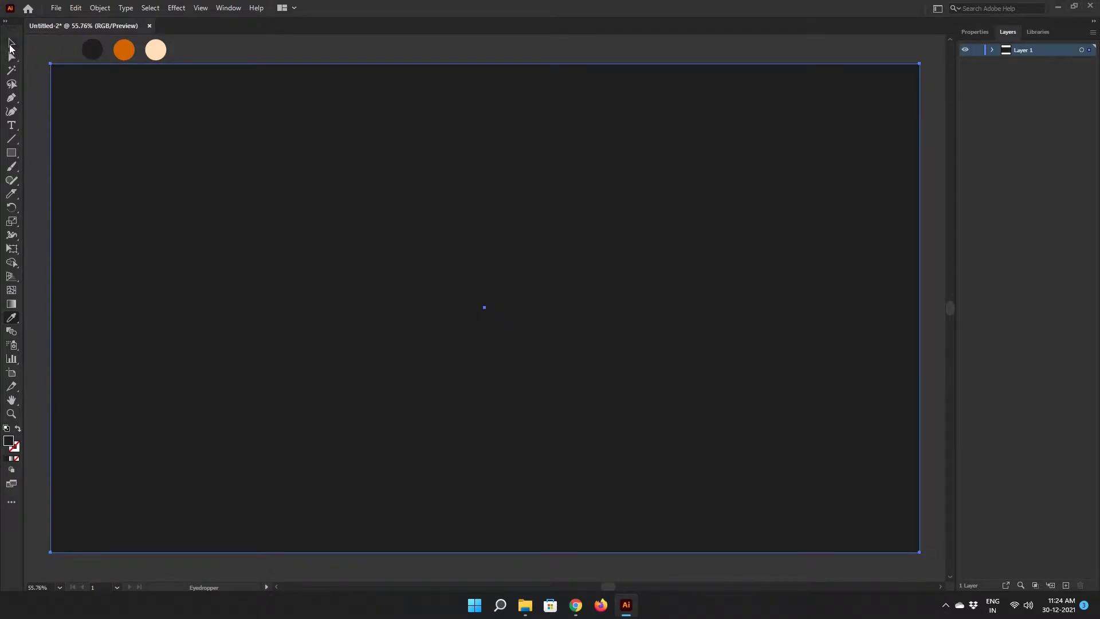
click(12, 43)
Step: Start a point-type text object near the upper left and clear its placeholder text
click(37, 122)
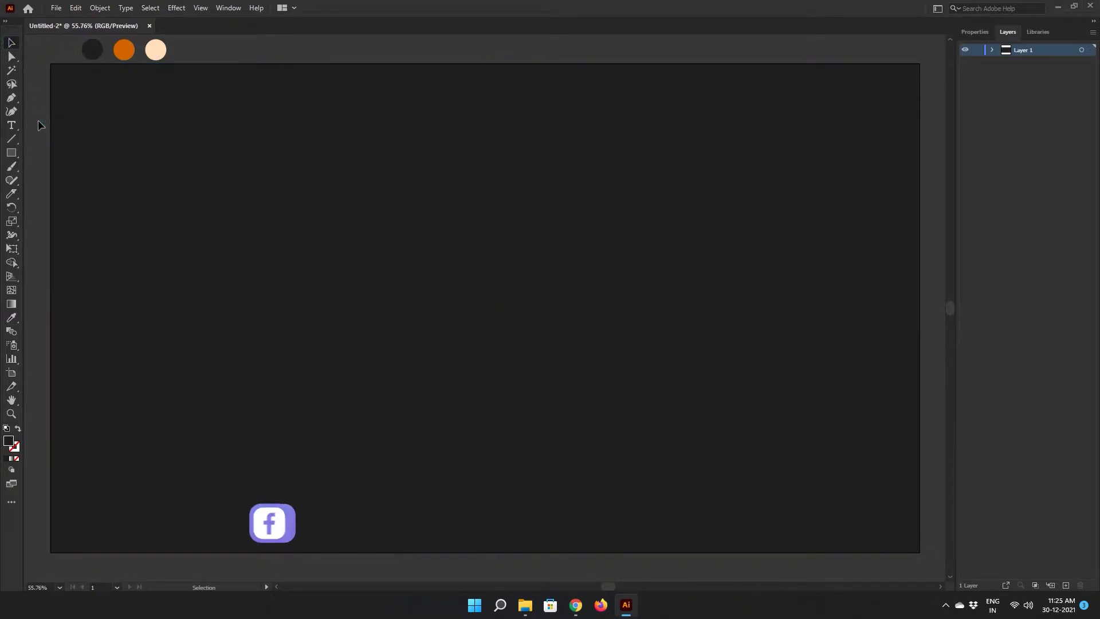
click(10, 128)
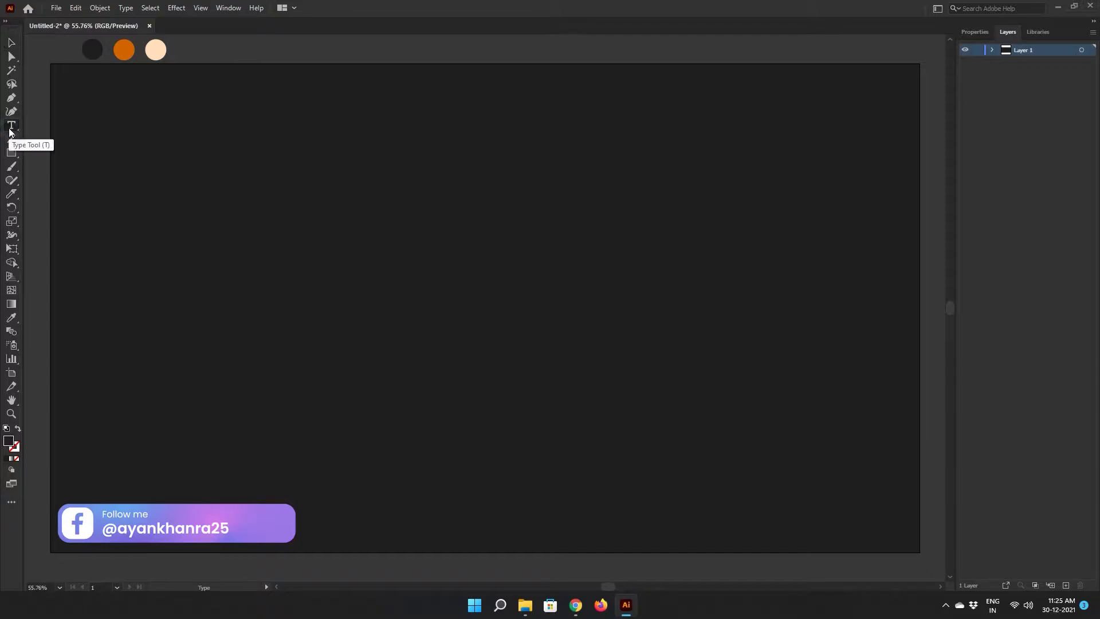
click(162, 206)
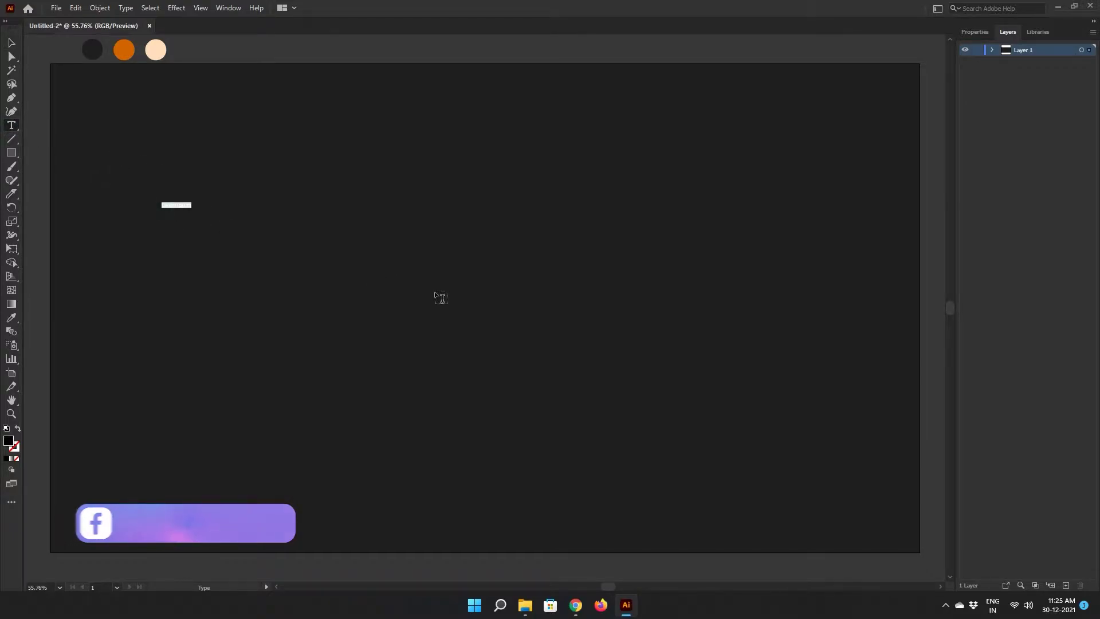
key(BackSpace)
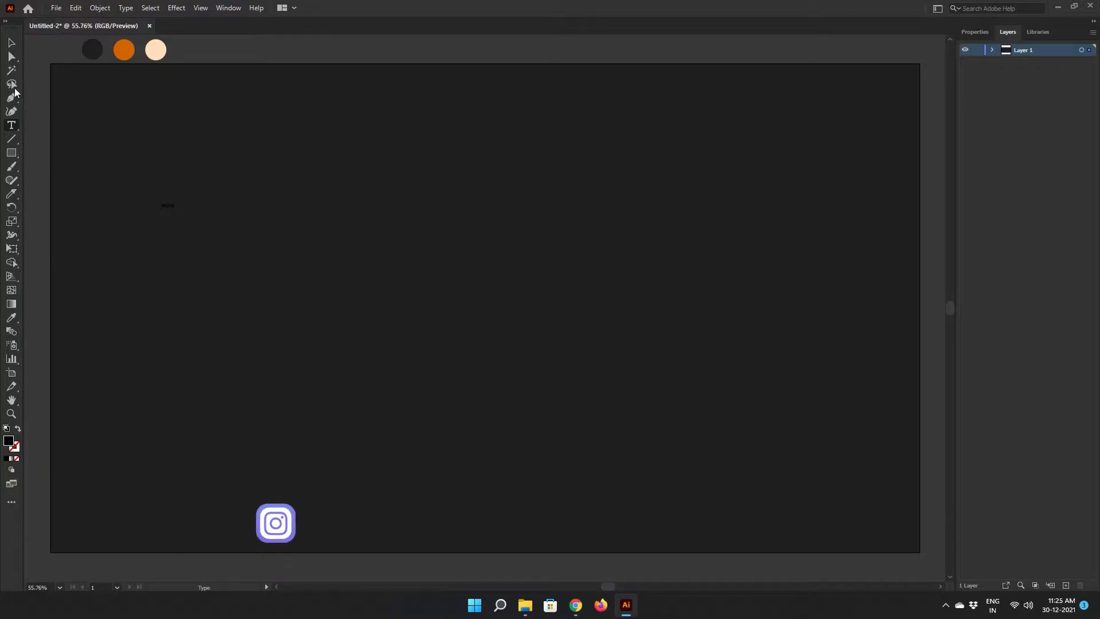
click(10, 43)
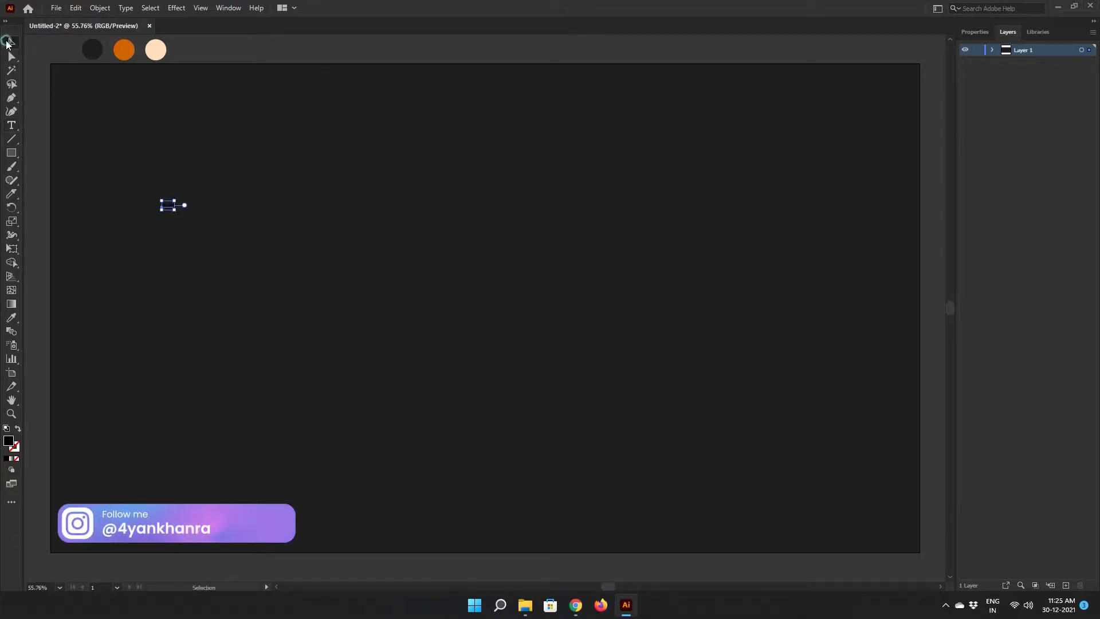
Step: Add two more text objects below it, the second reading 'thee'
click(12, 124)
click(153, 249)
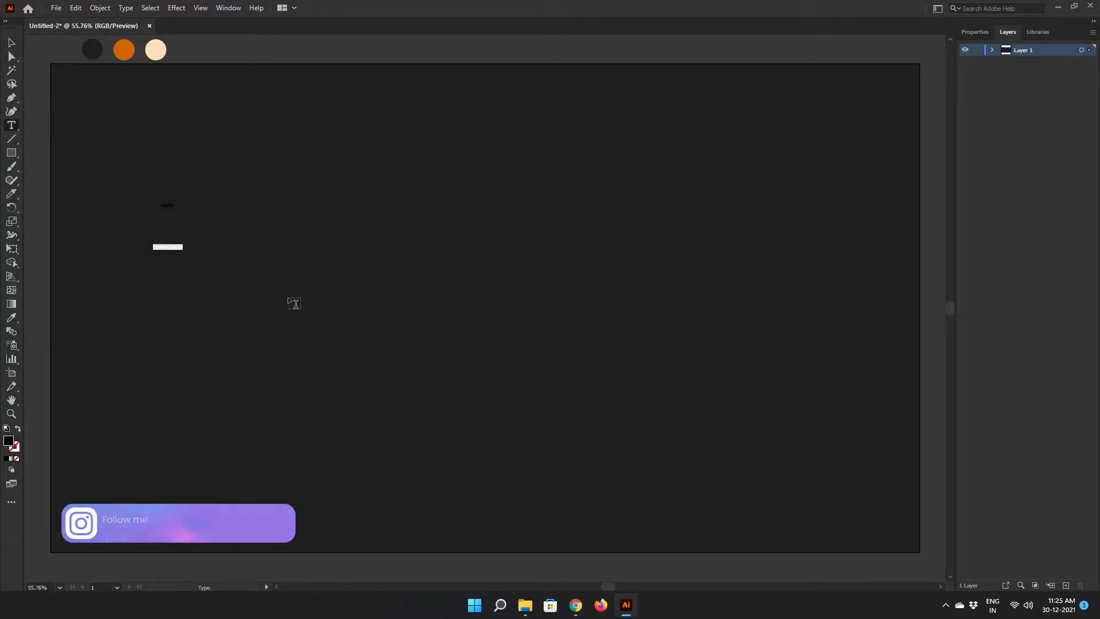
text(thee)
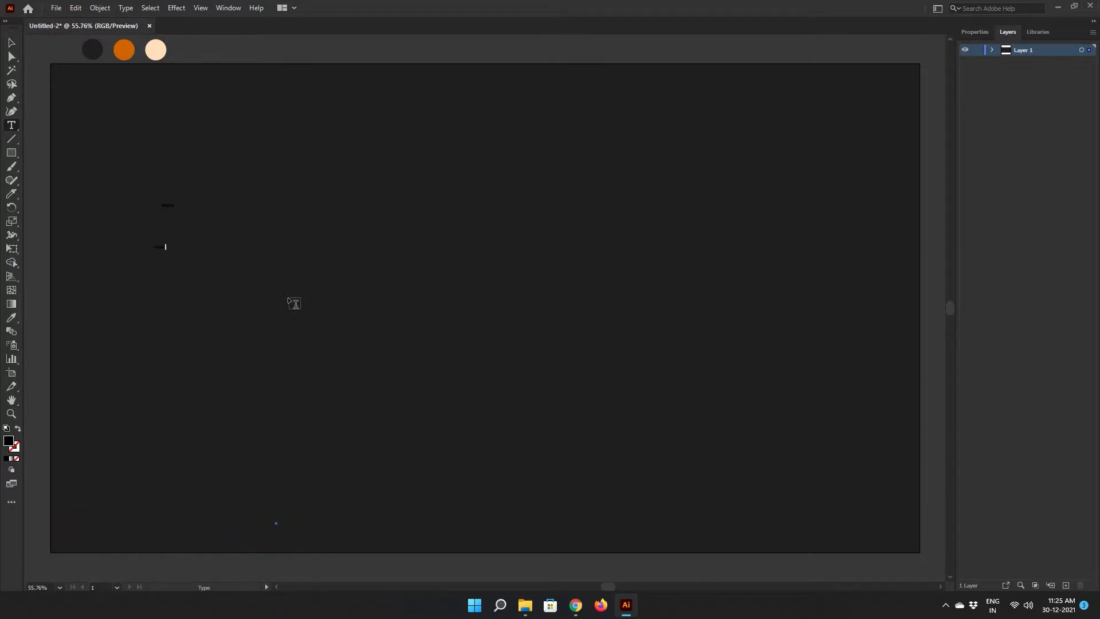
click(11, 43)
click(12, 125)
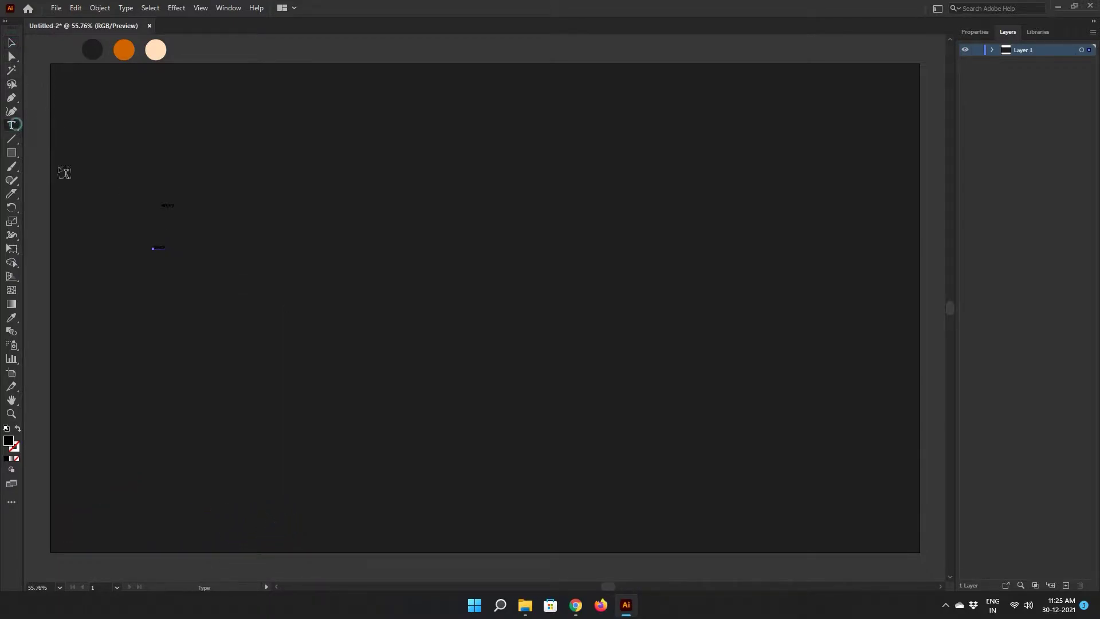
click(161, 267)
Step: Marquee-select all three text objects and show their properties
click(7, 39)
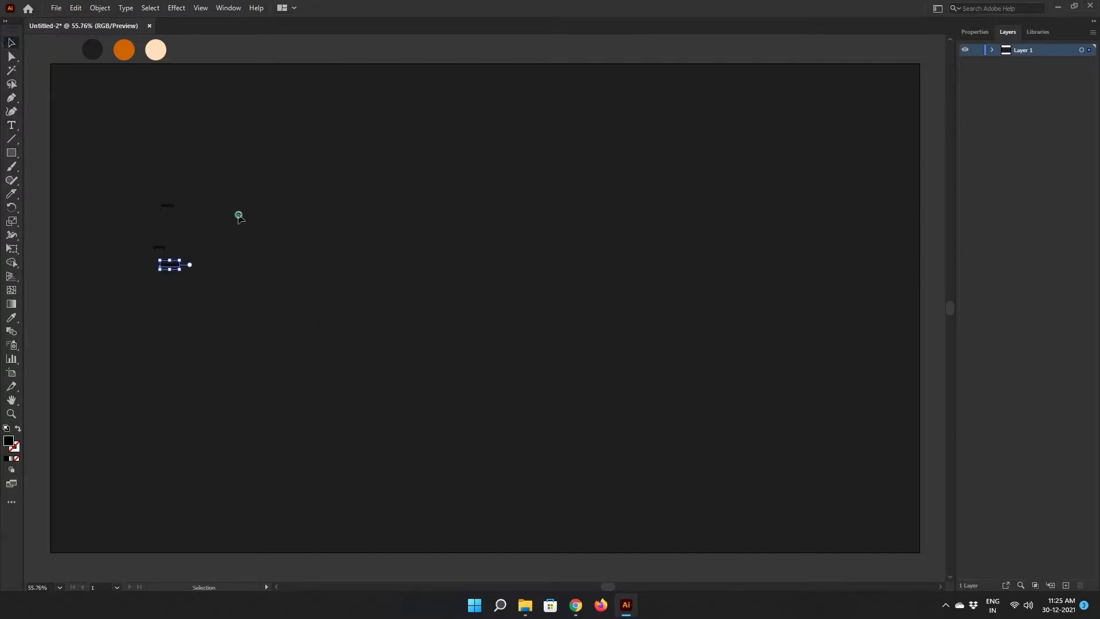
drag(207, 183, 143, 310)
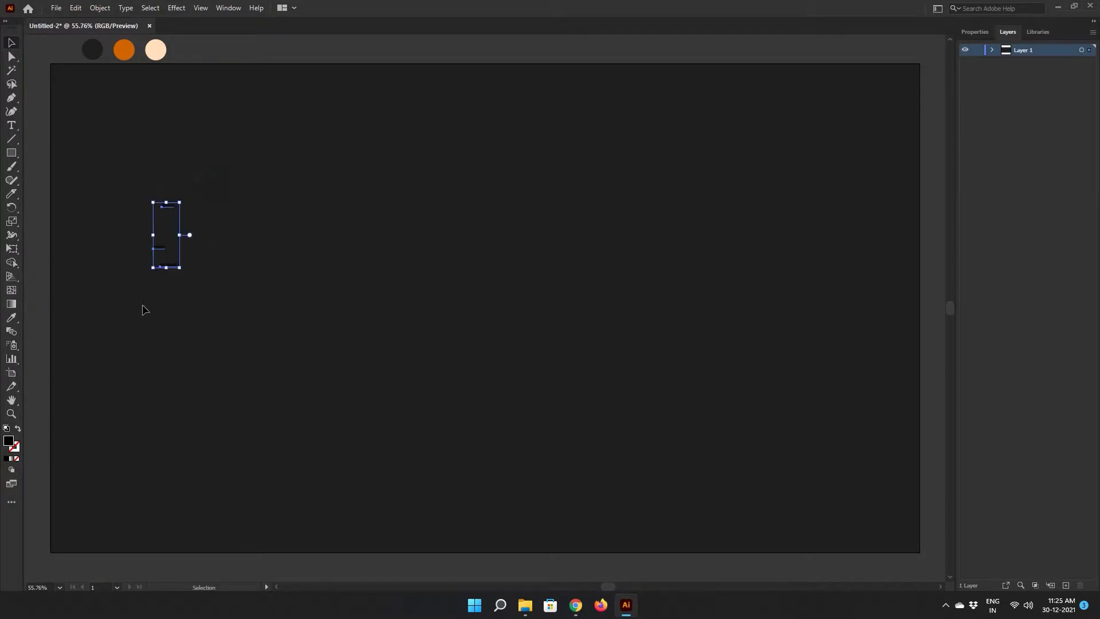
click(983, 34)
Step: Set the selected text to the Lovely Kids font with a white fill
click(1083, 256)
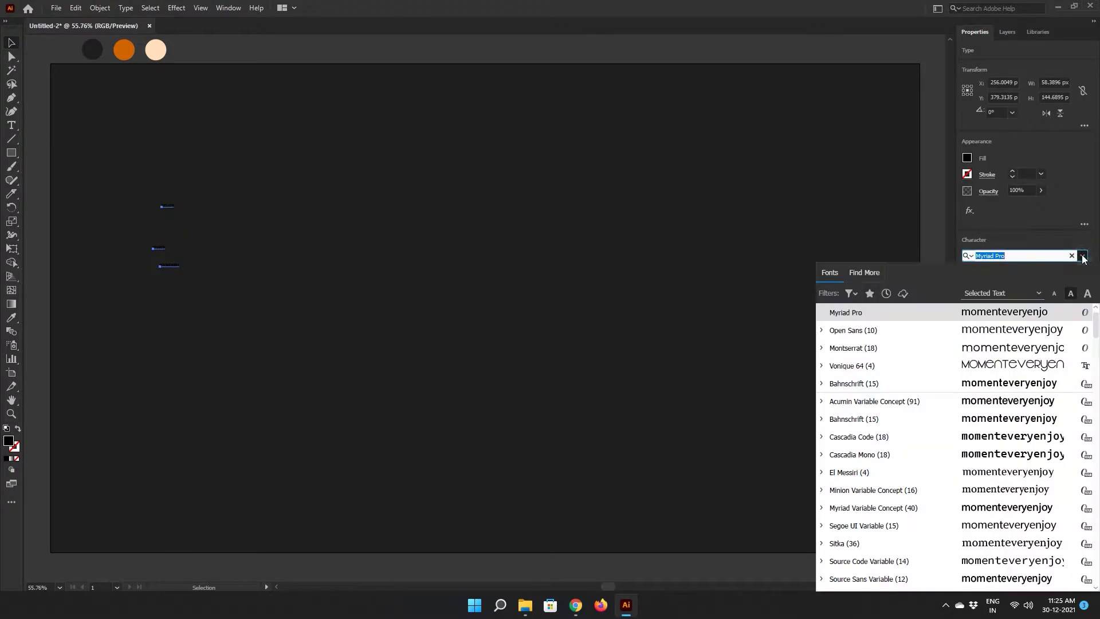
scroll(993, 342, up, 1)
click(989, 312)
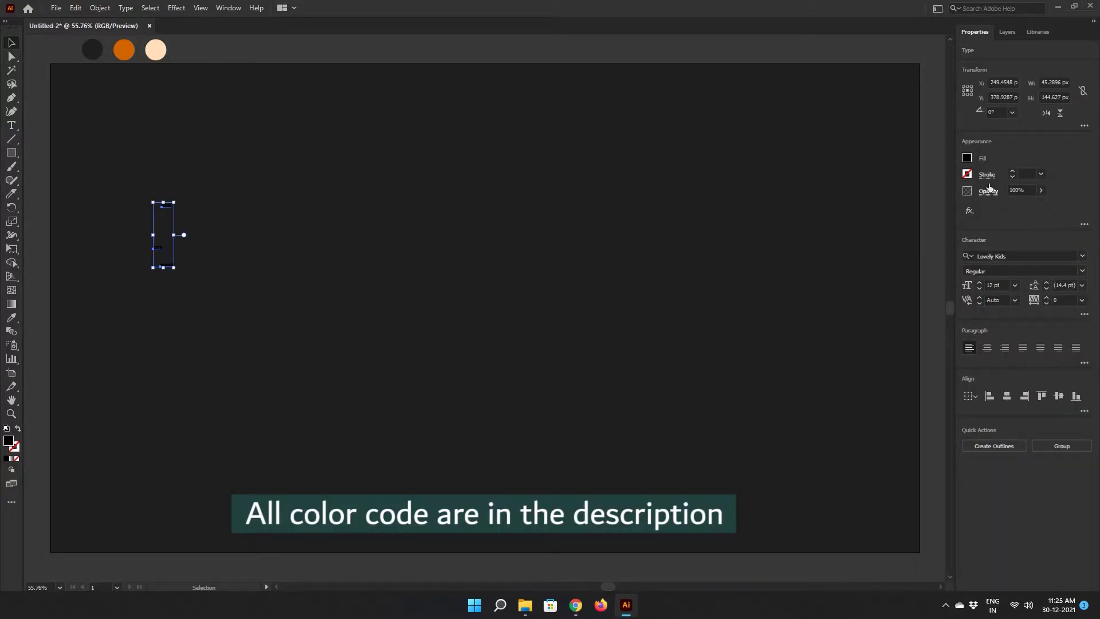
click(967, 158)
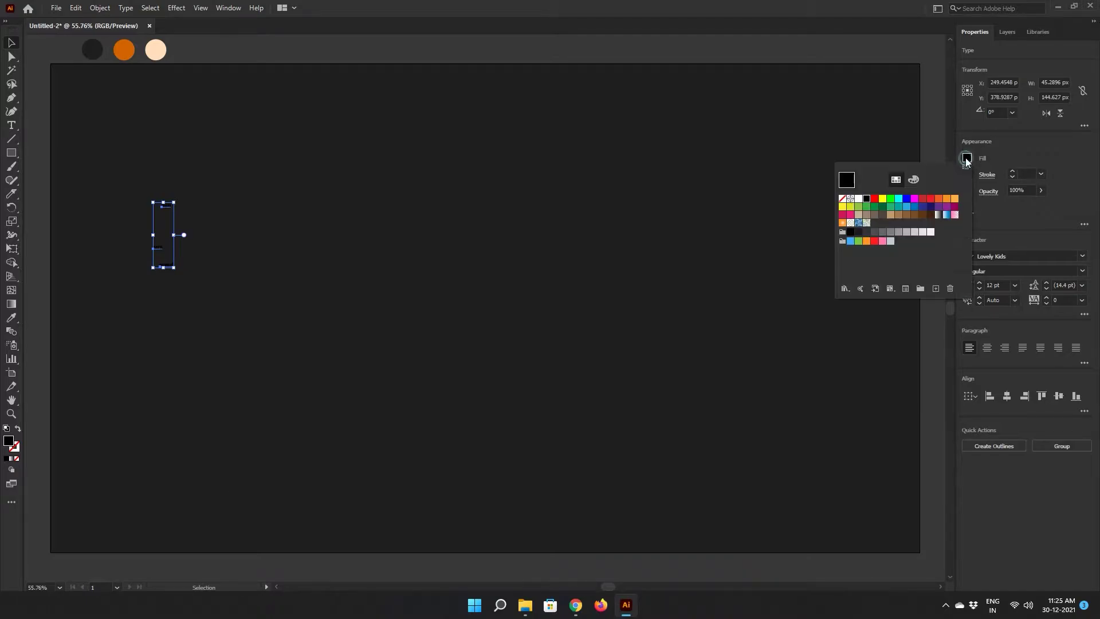
click(859, 199)
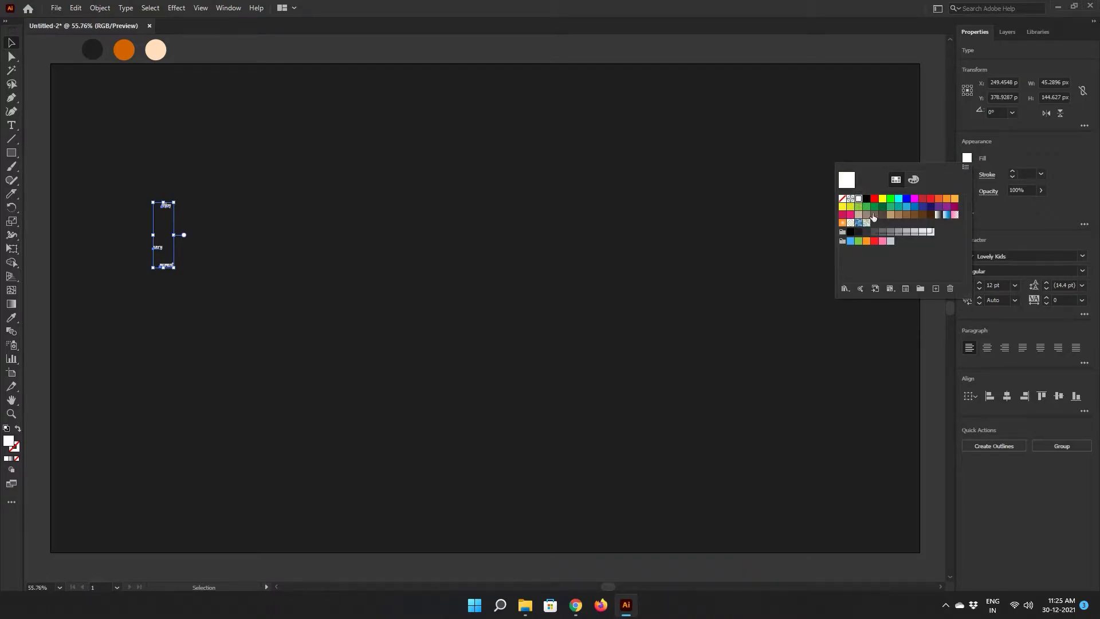
click(10, 42)
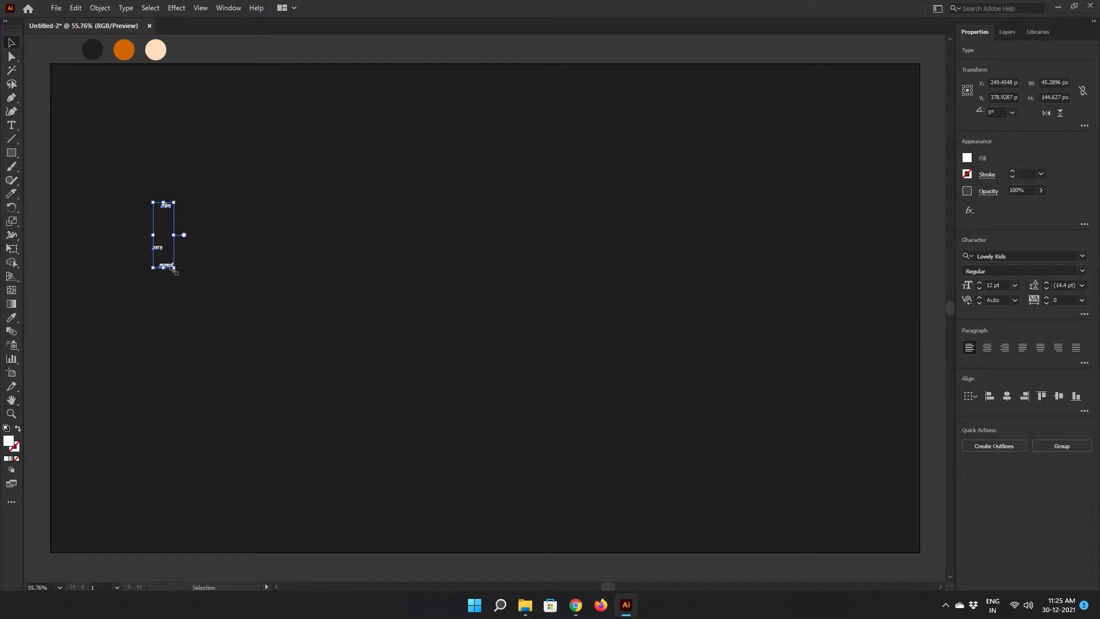
Step: Enlarge the text to about 44 pt and restack enjoy, every, moment closer together
drag(175, 268, 309, 360)
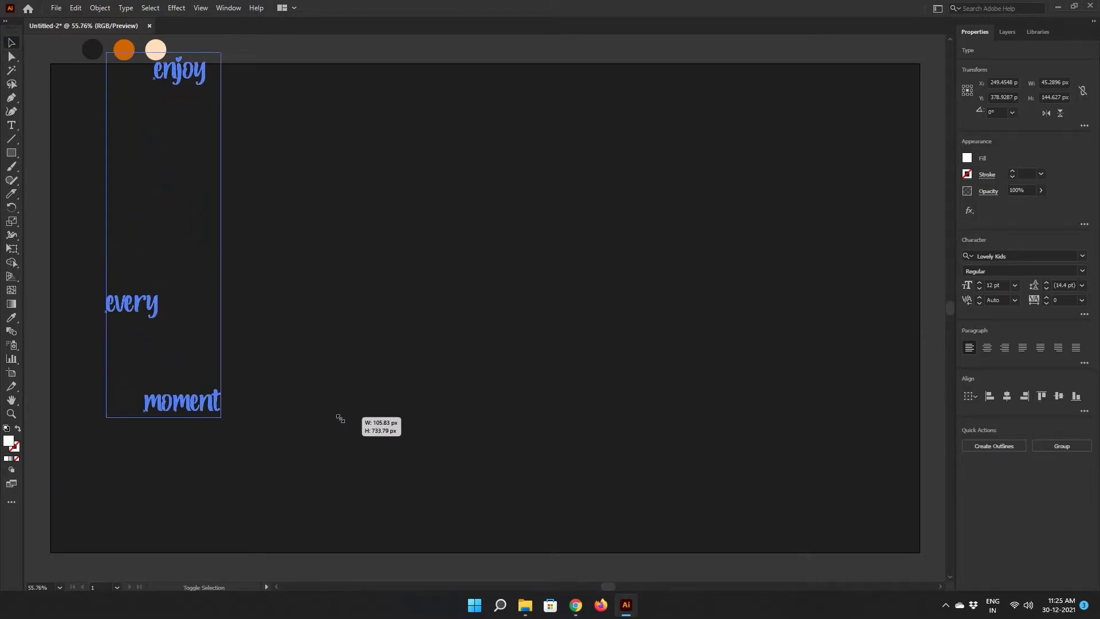
click(351, 266)
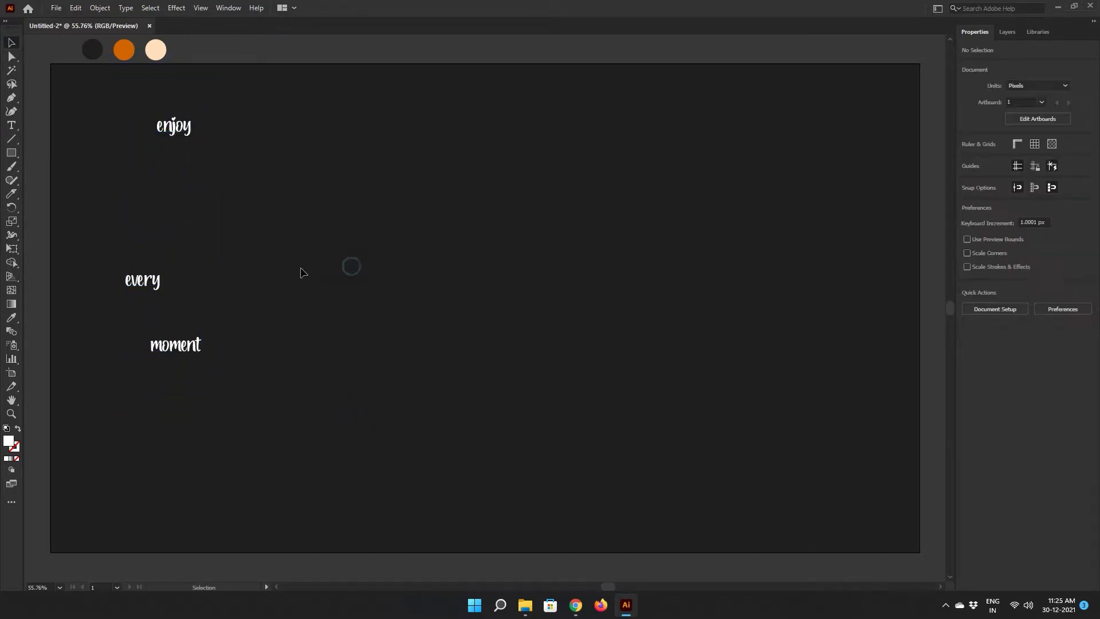
drag(186, 143, 160, 238)
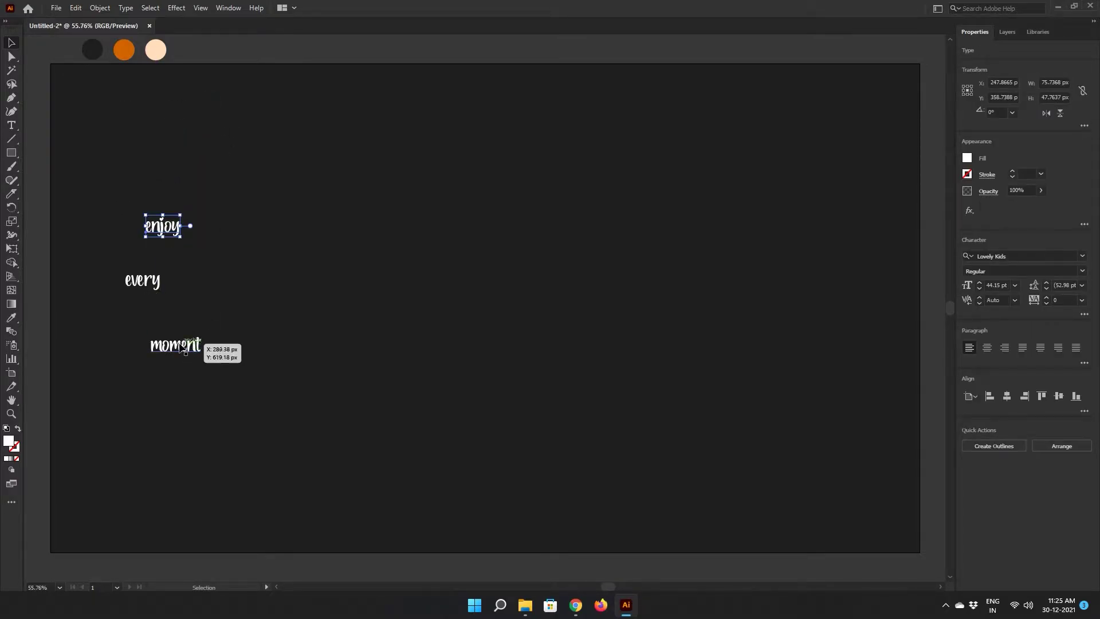
drag(179, 346, 153, 321)
drag(241, 182, 91, 379)
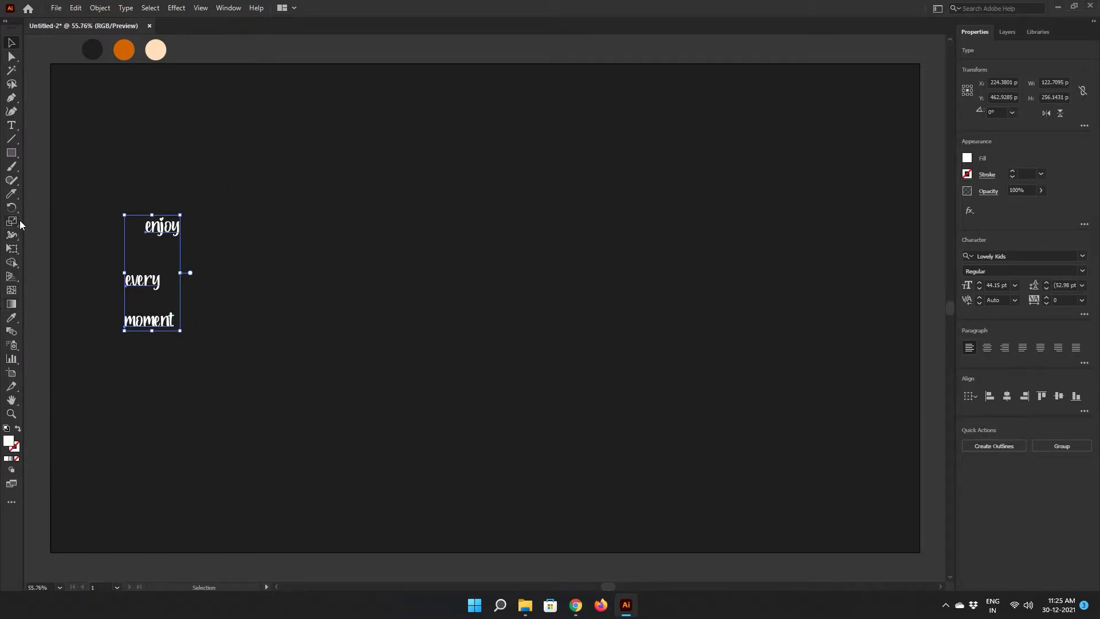
Step: Colour the three words pale peach from the peach sample circle
click(11, 320)
click(161, 43)
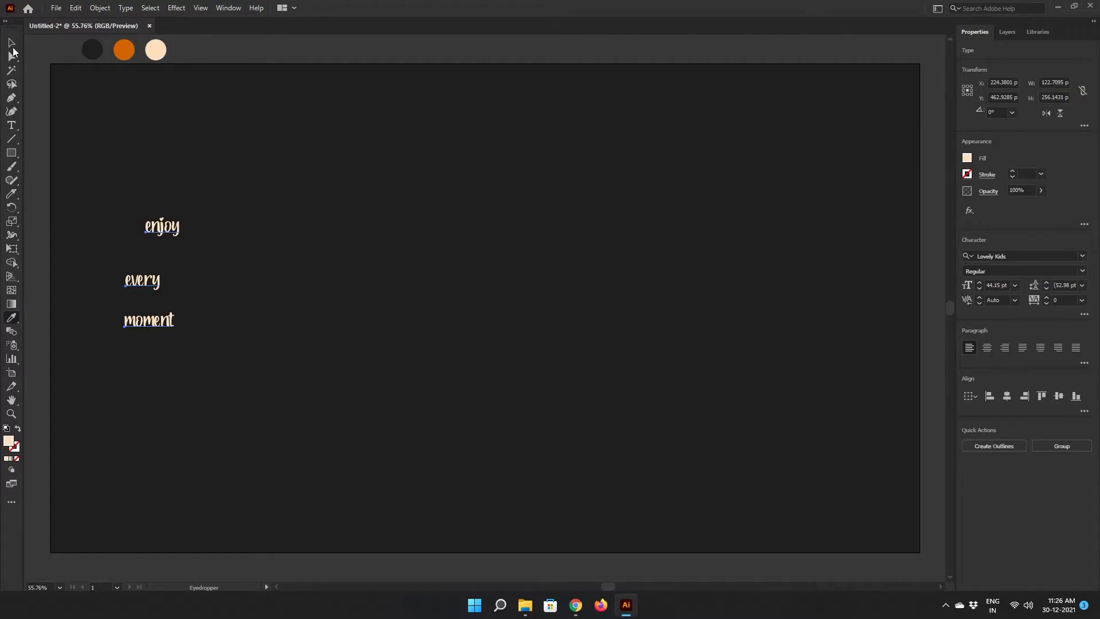
click(13, 45)
click(362, 236)
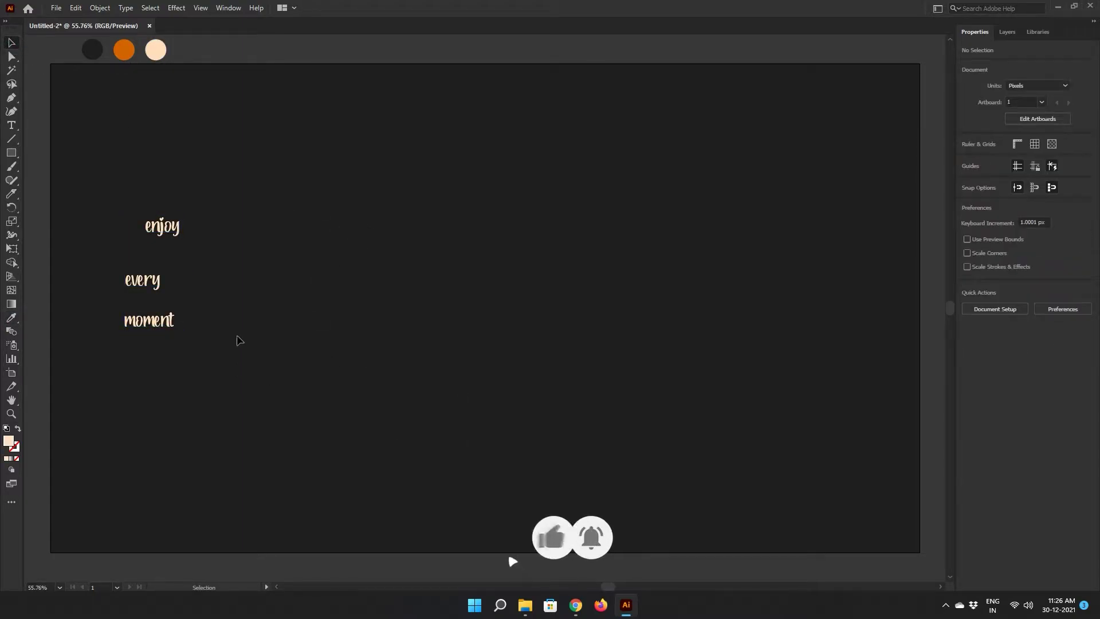
Step: Draw a 580 px circle beside the words with the Ellipse tool
right_click(12, 153)
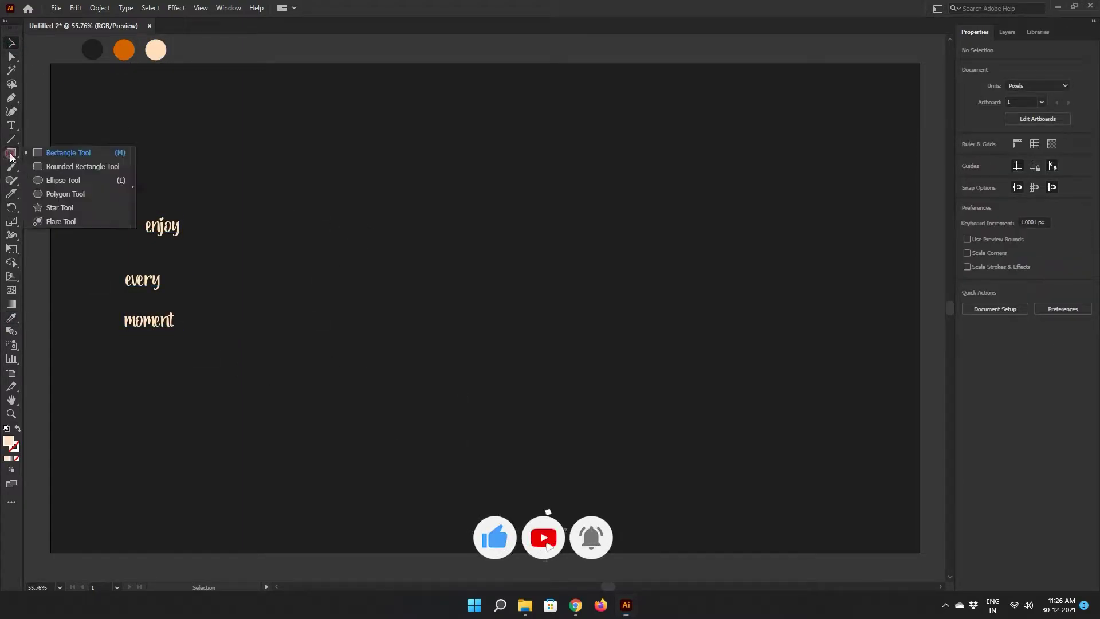
click(70, 182)
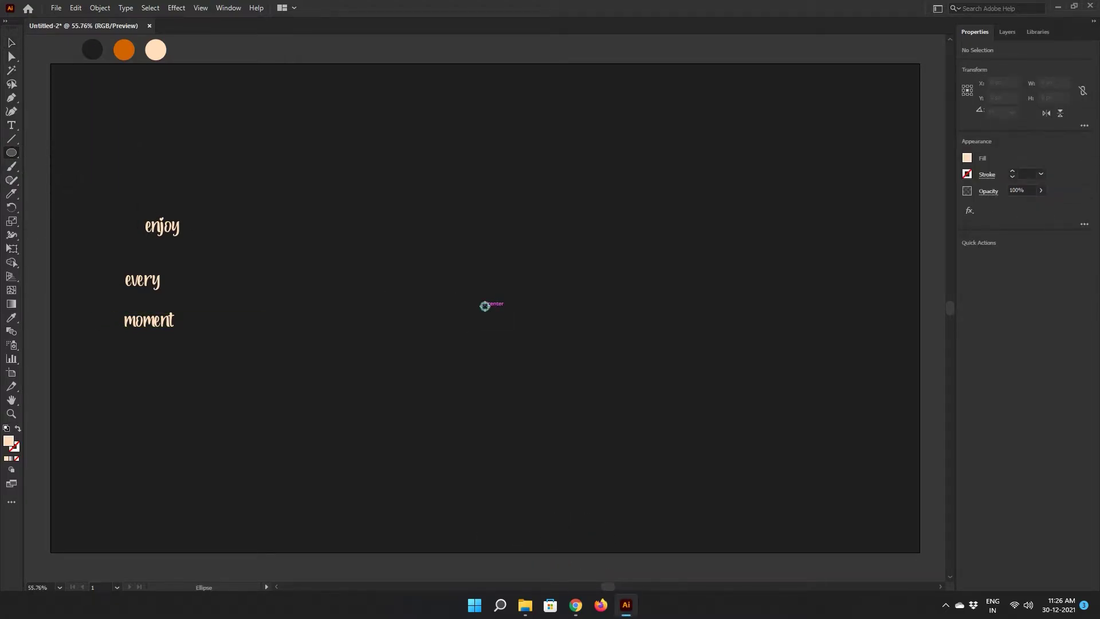
click(485, 306)
click(518, 319)
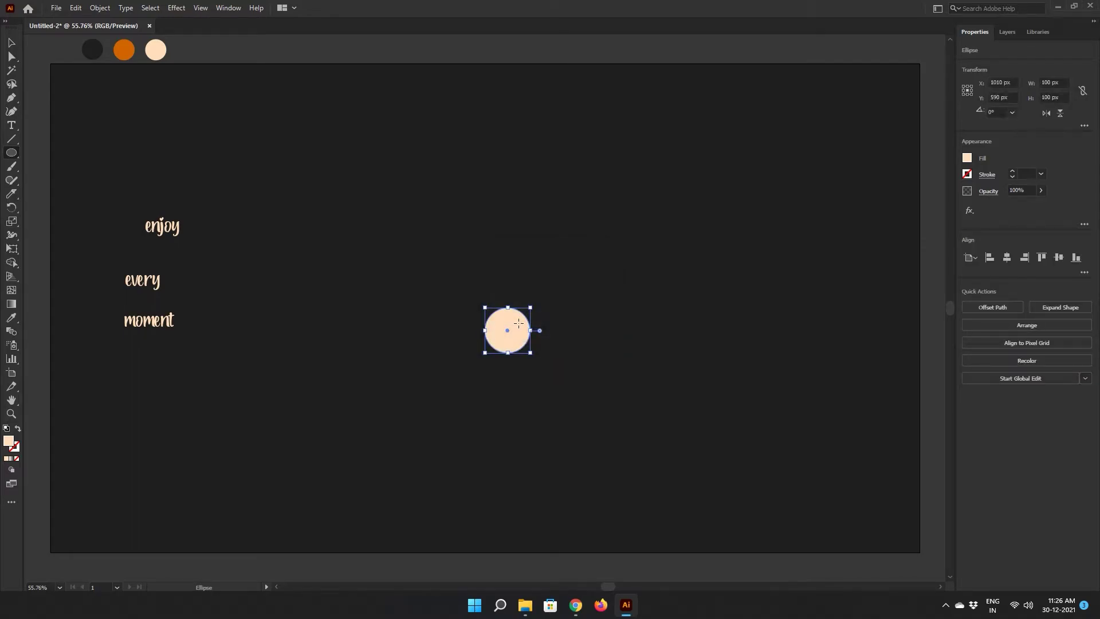
drag(508, 330, 662, 114)
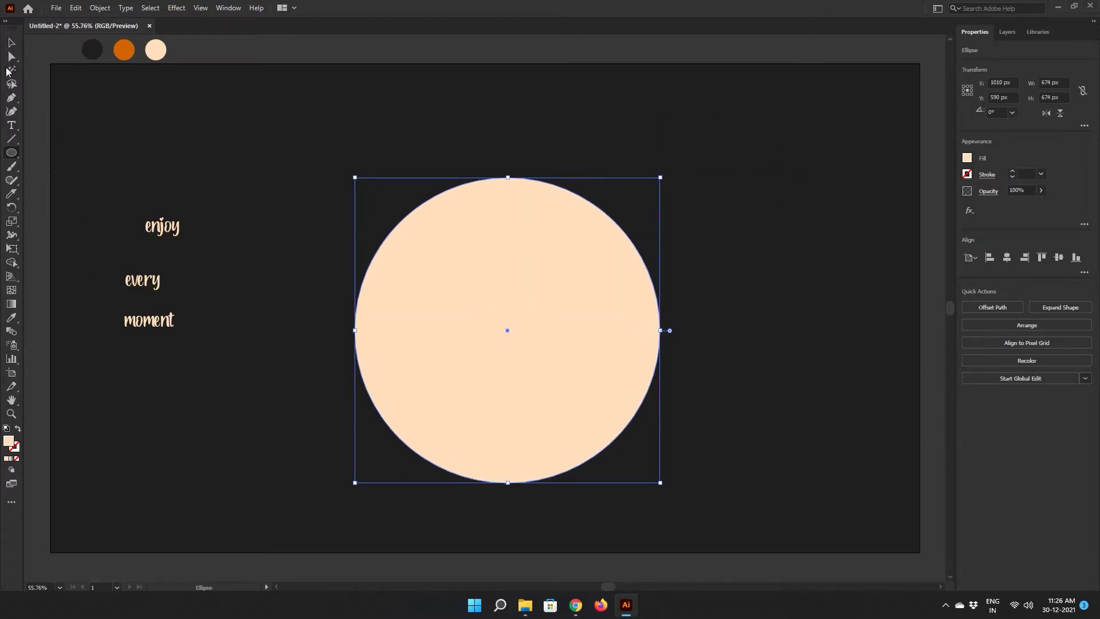
click(12, 44)
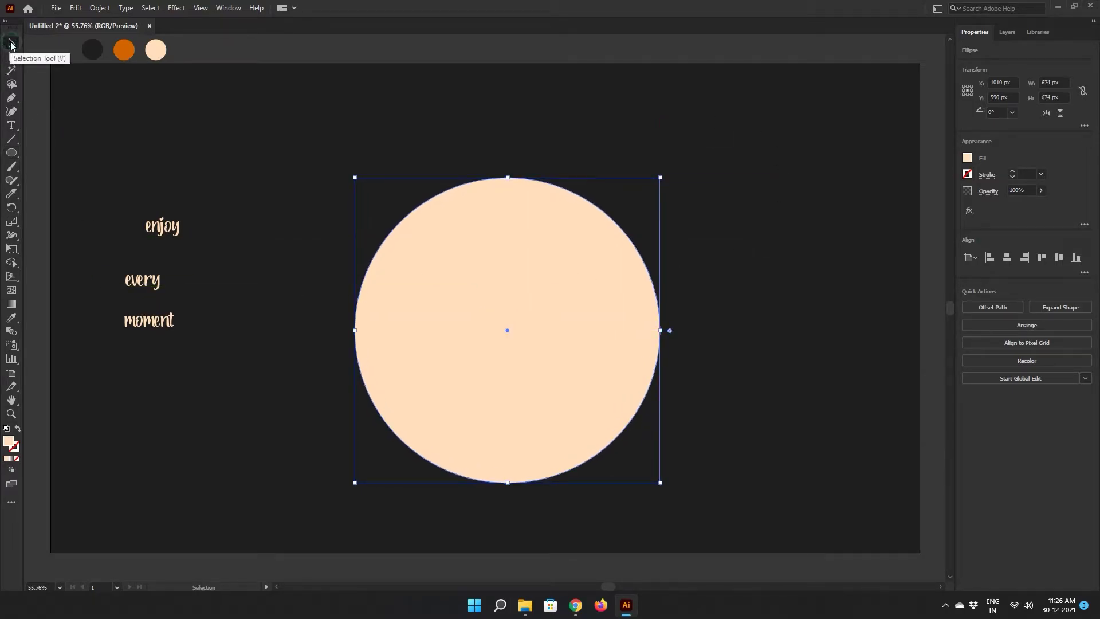
Step: Give the circle no fill and a 1 pt FFDEBC peach stroke
click(18, 460)
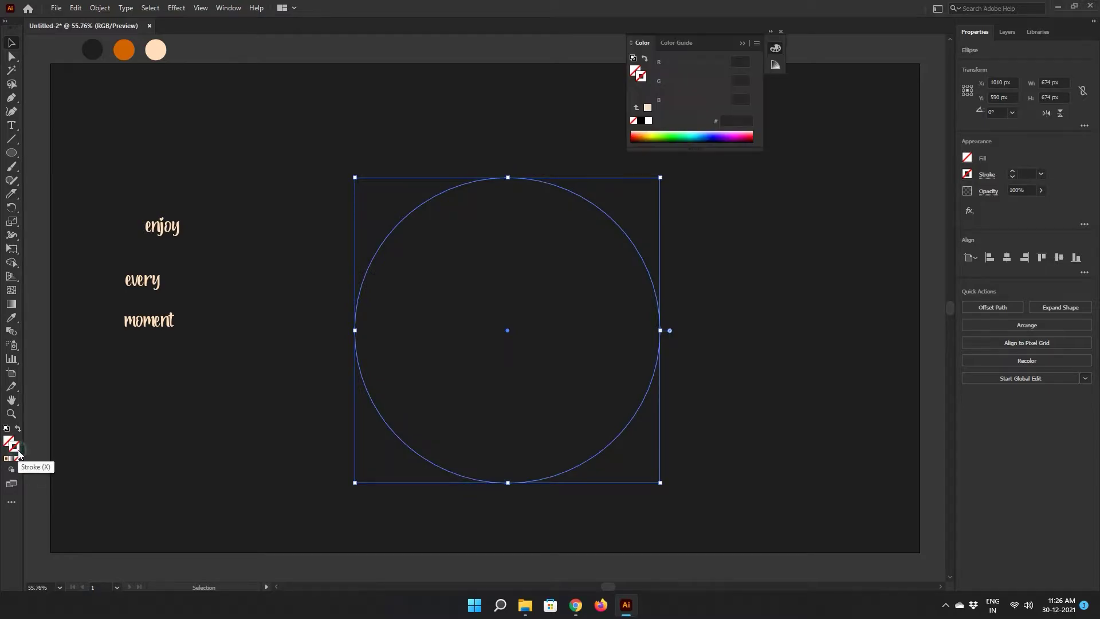
click(7, 460)
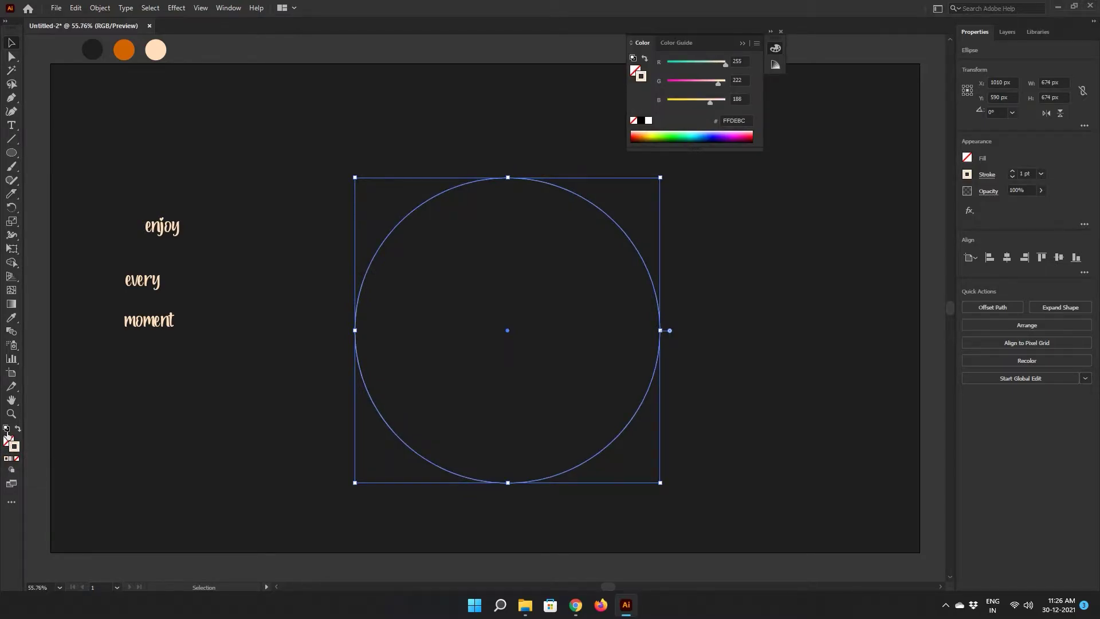
click(7, 440)
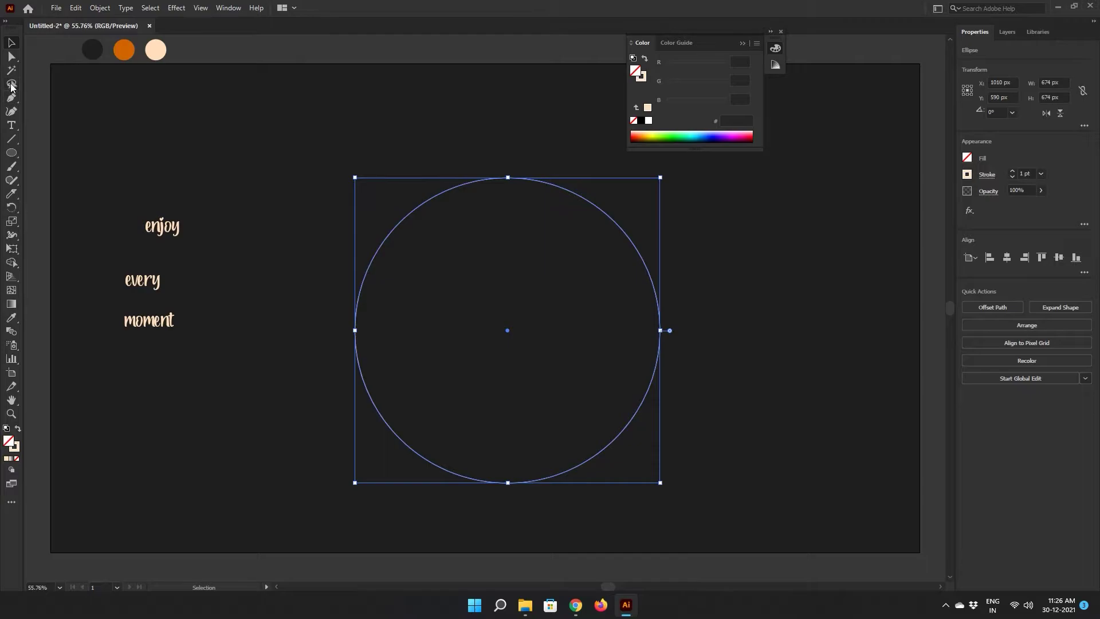
click(10, 59)
click(240, 172)
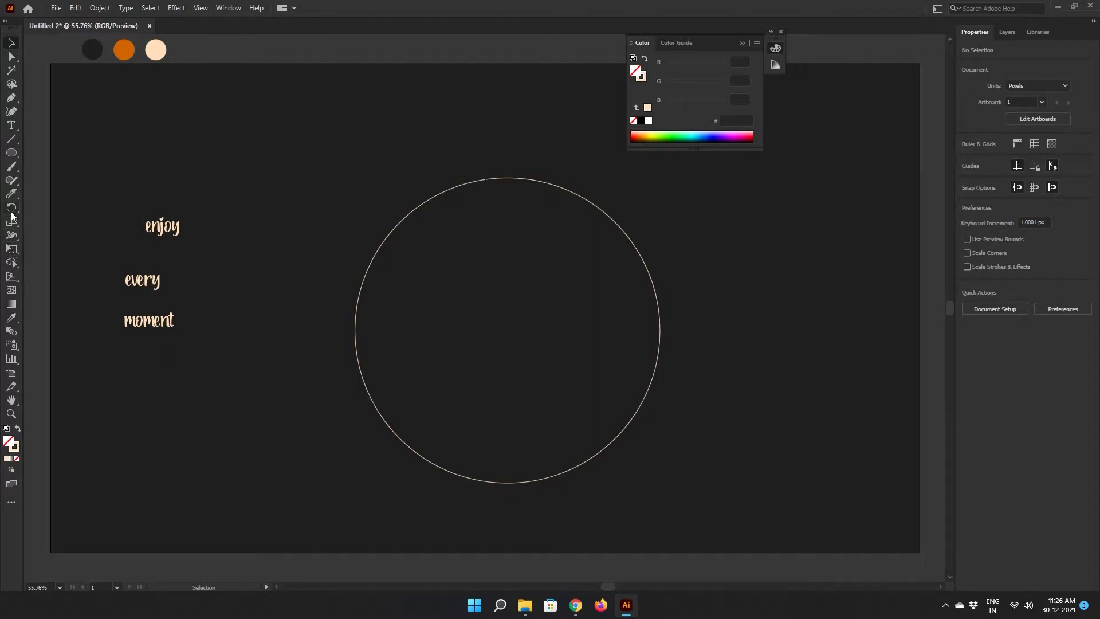
Step: Make two slanted Knife cuts across the upper and lower parts of the circle
click(11, 194)
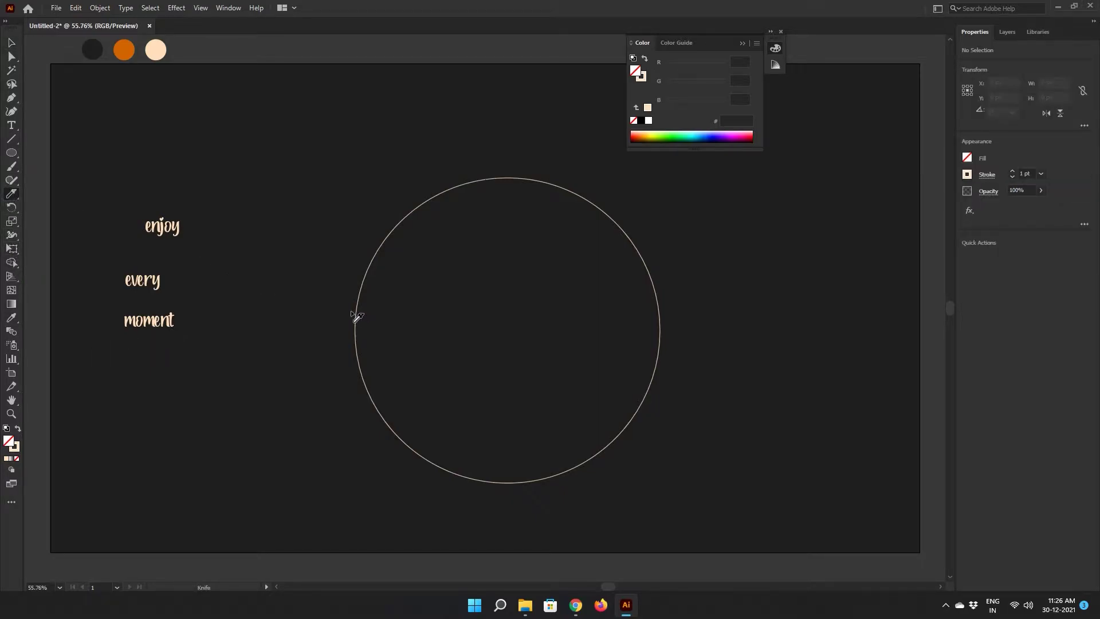
drag(351, 312, 653, 247)
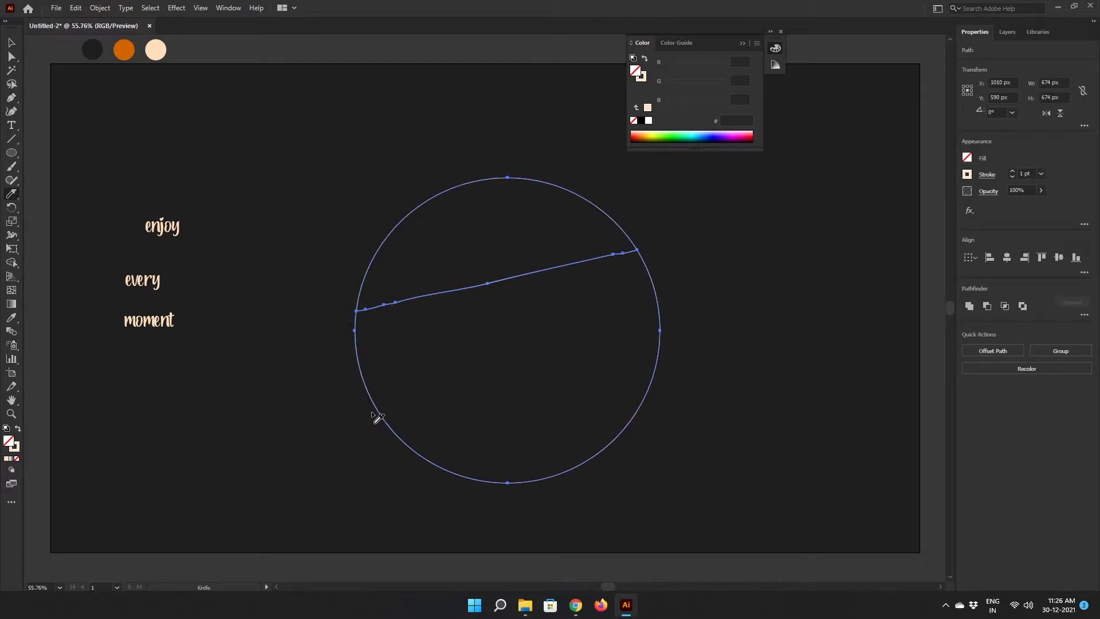
drag(382, 423, 667, 348)
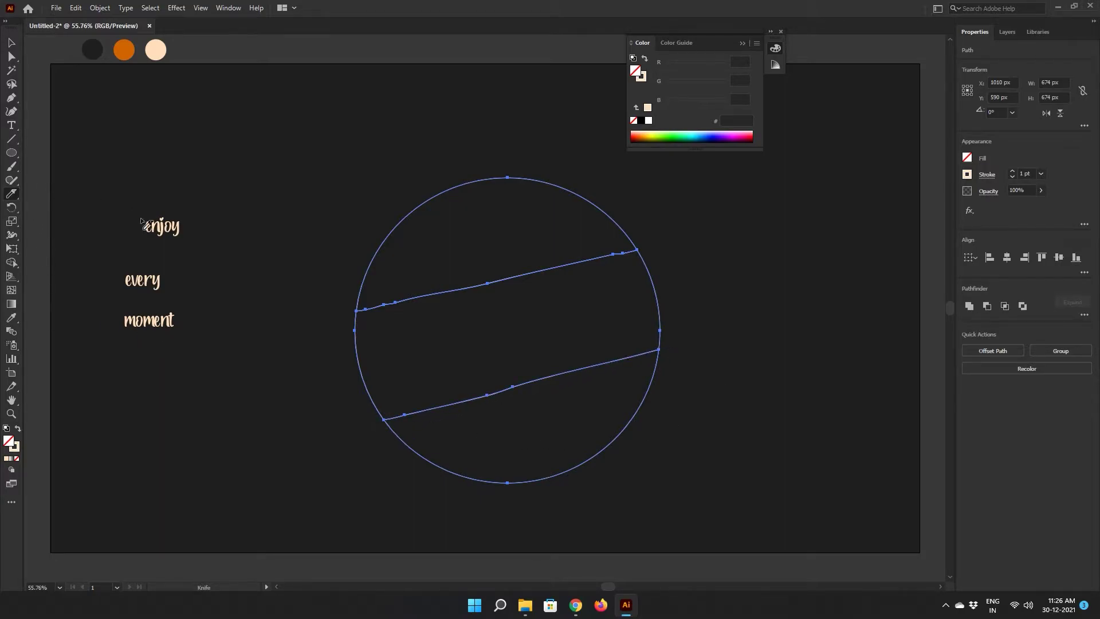
click(12, 43)
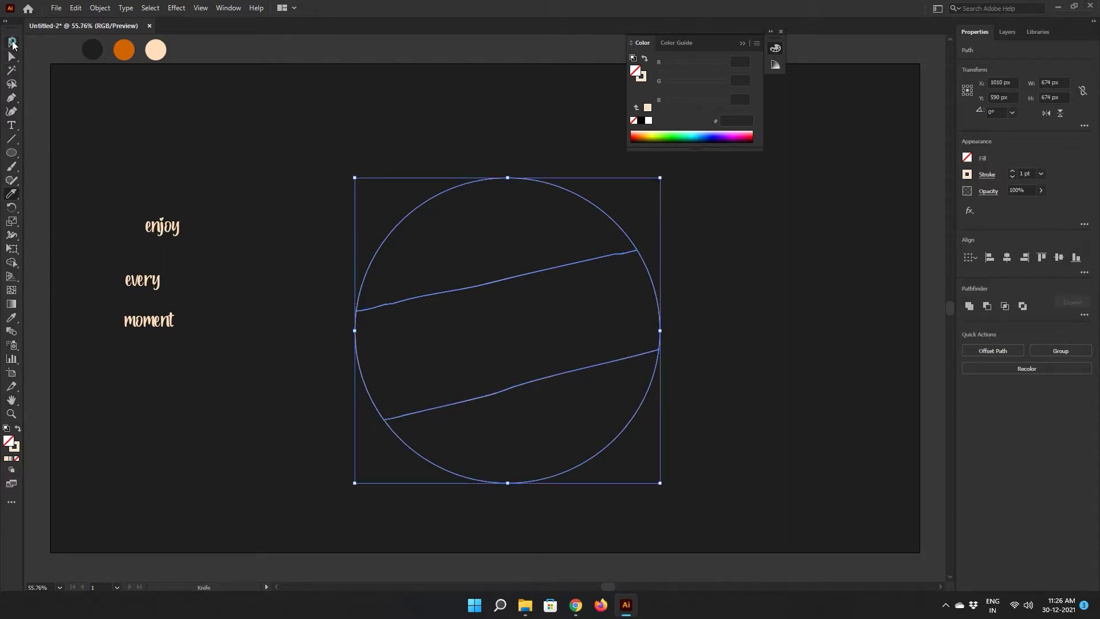
Step: Move the three words into the circle's centre and enlarge them to about 120 pt
click(175, 230)
shift+click(150, 285)
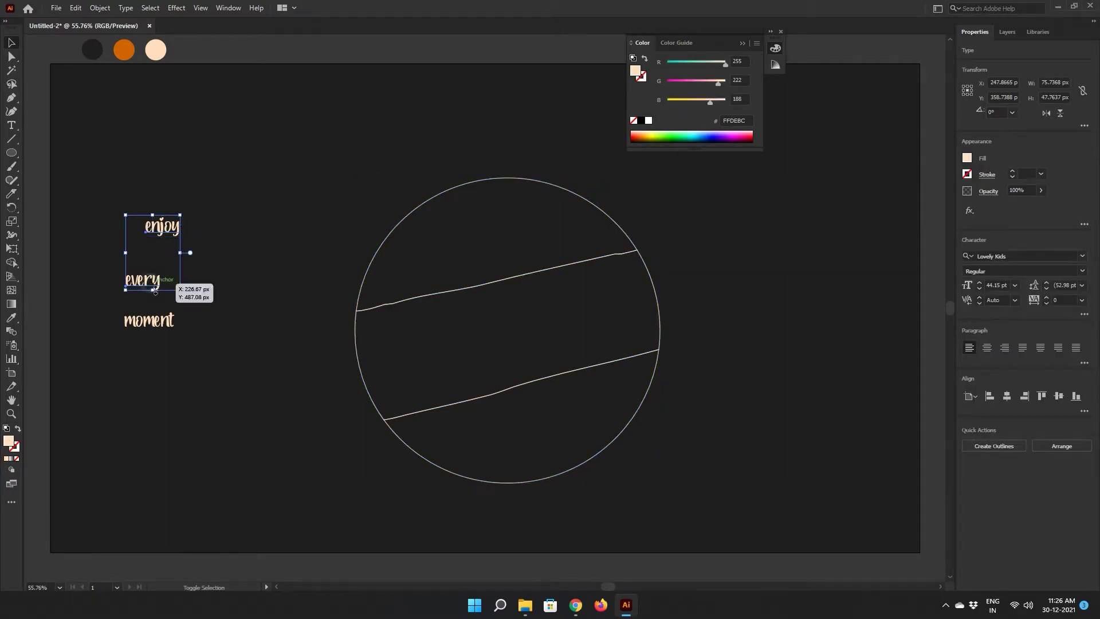
shift+click(163, 327)
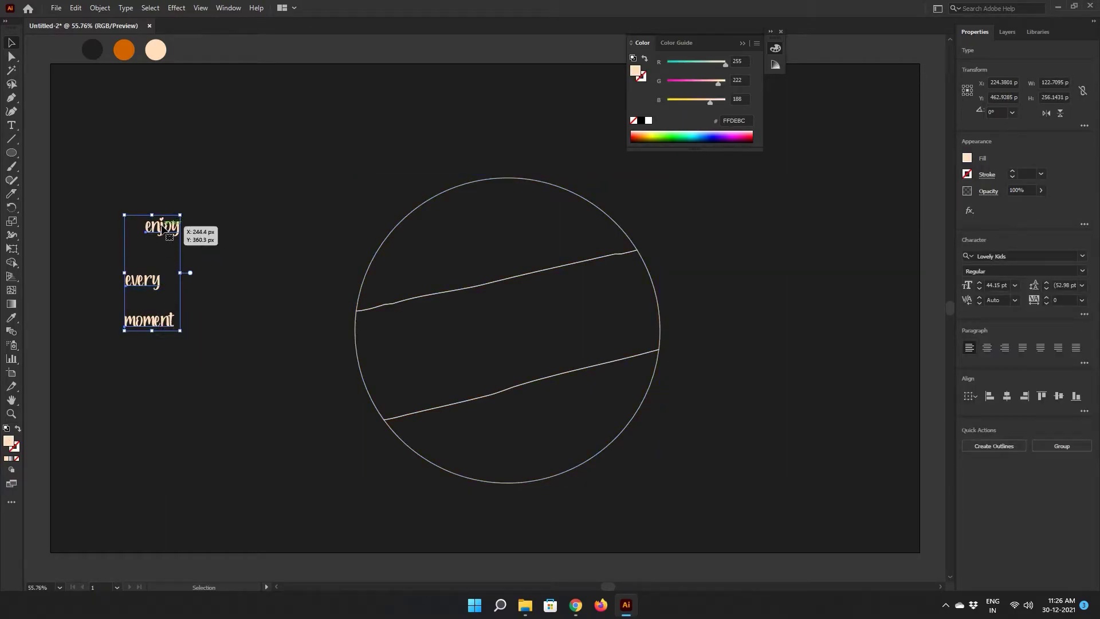
mouse_move(185, 232)
mouse_down()
mouse_move(524, 265)
mouse_move(510, 238)
mouse_up()
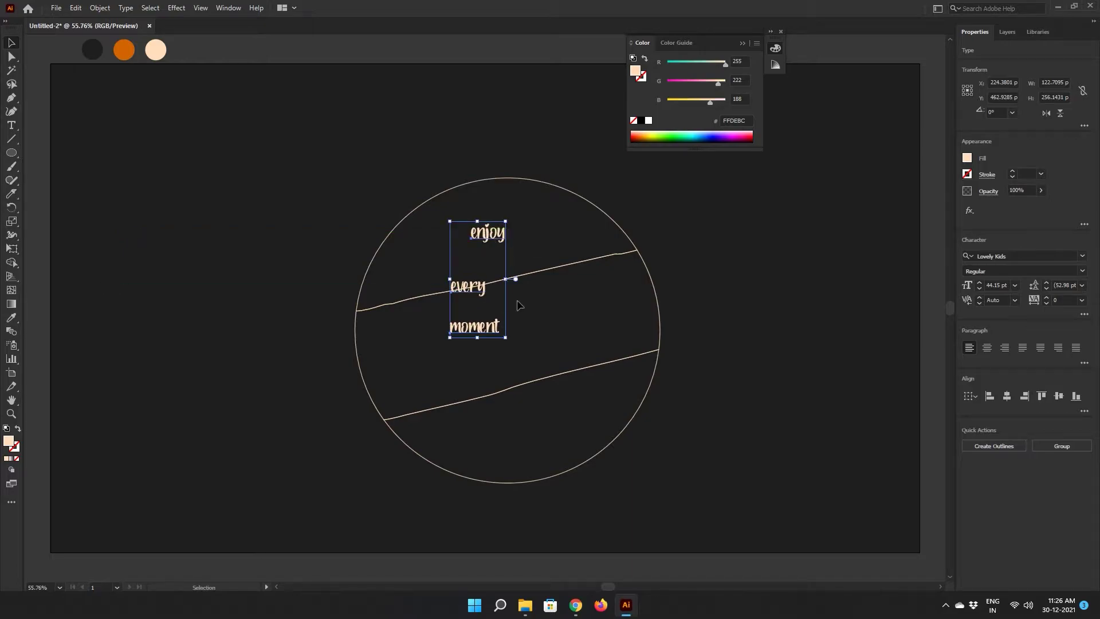
drag(506, 339, 621, 437)
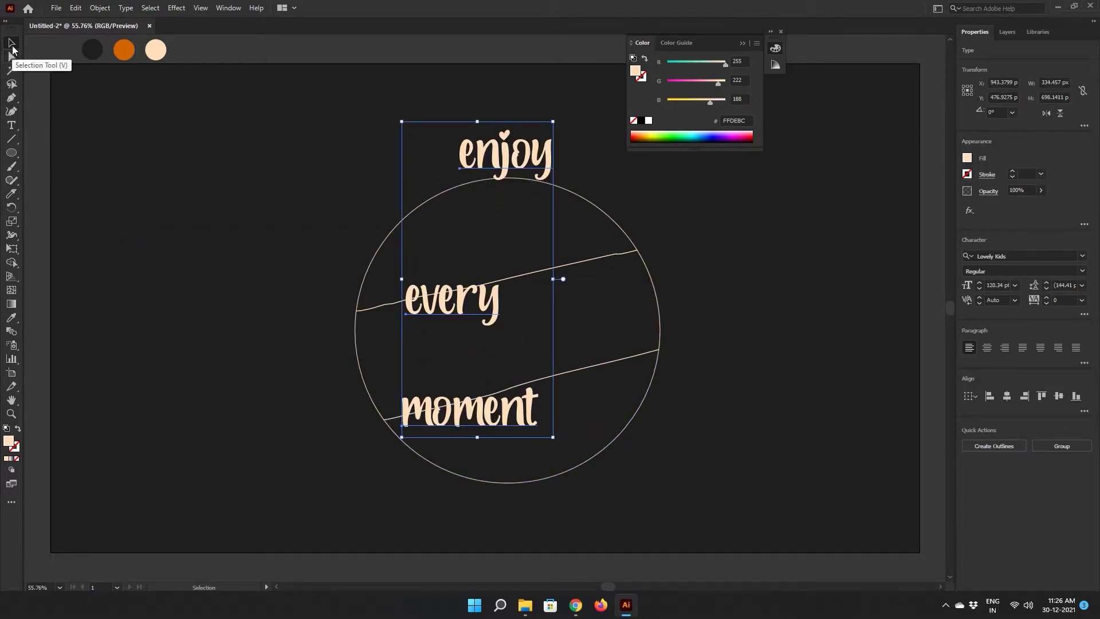
click(192, 154)
Step: Spread the words into their bands and tilt all three about 13 degrees
drag(531, 419, 582, 442)
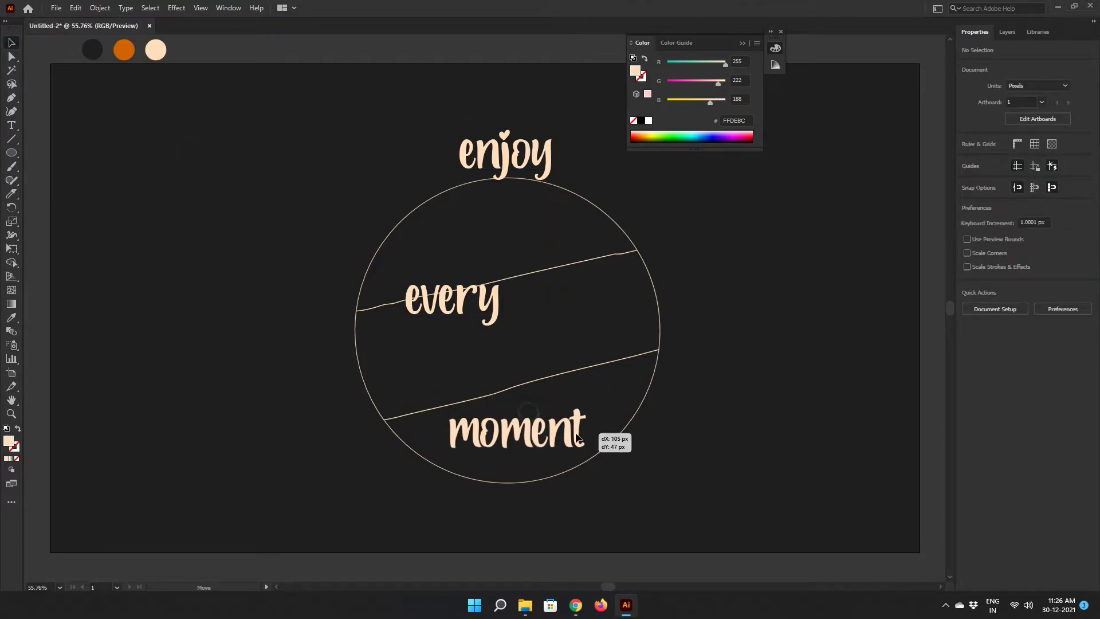
drag(498, 311, 549, 335)
drag(549, 159, 535, 231)
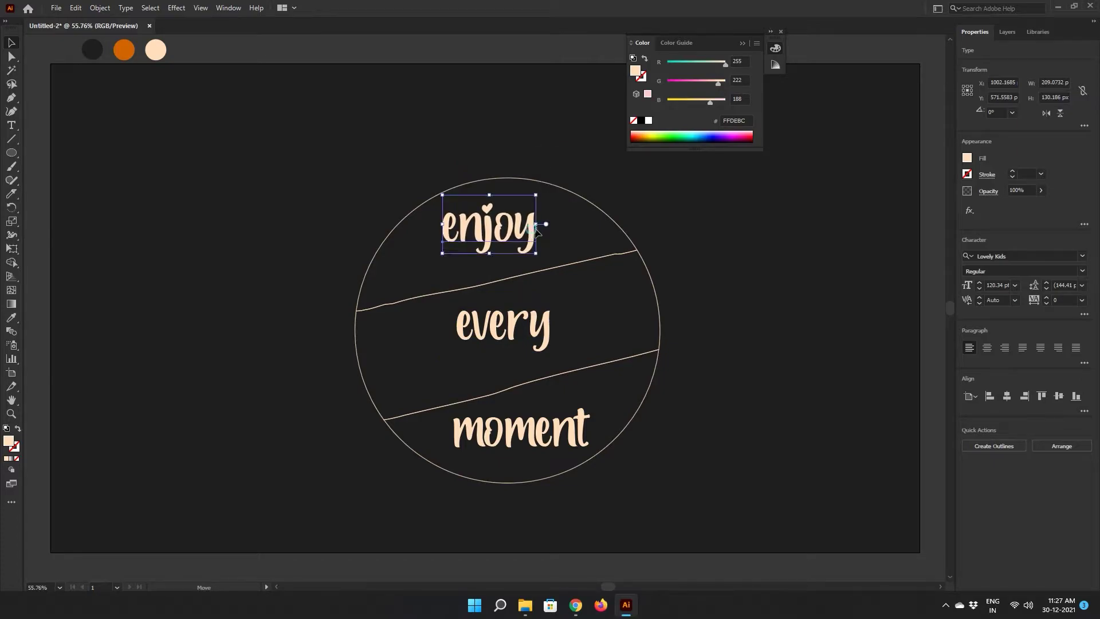
shift+click(544, 326)
shift+click(576, 432)
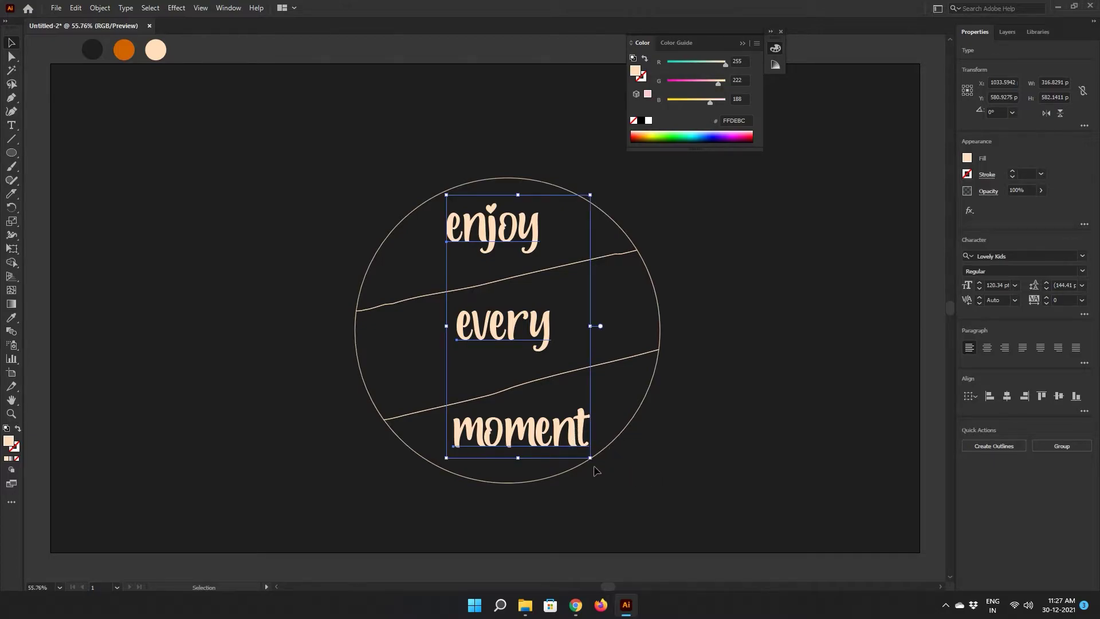
drag(593, 463, 616, 434)
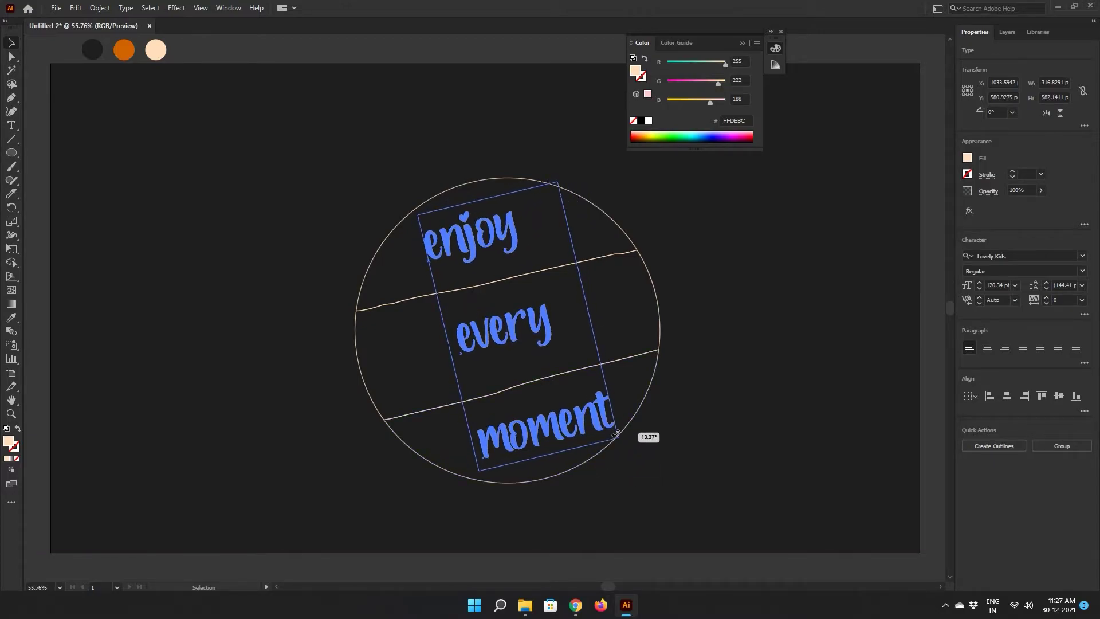
click(668, 449)
Step: Enlarge enjoy and position it within the top band
click(516, 232)
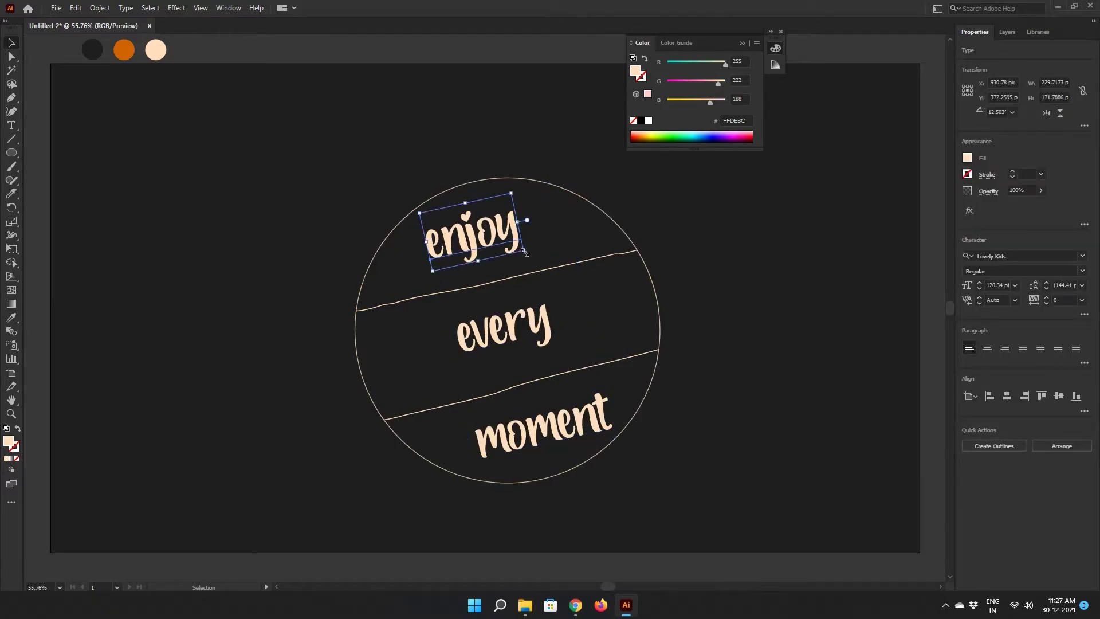
drag(525, 252, 547, 263)
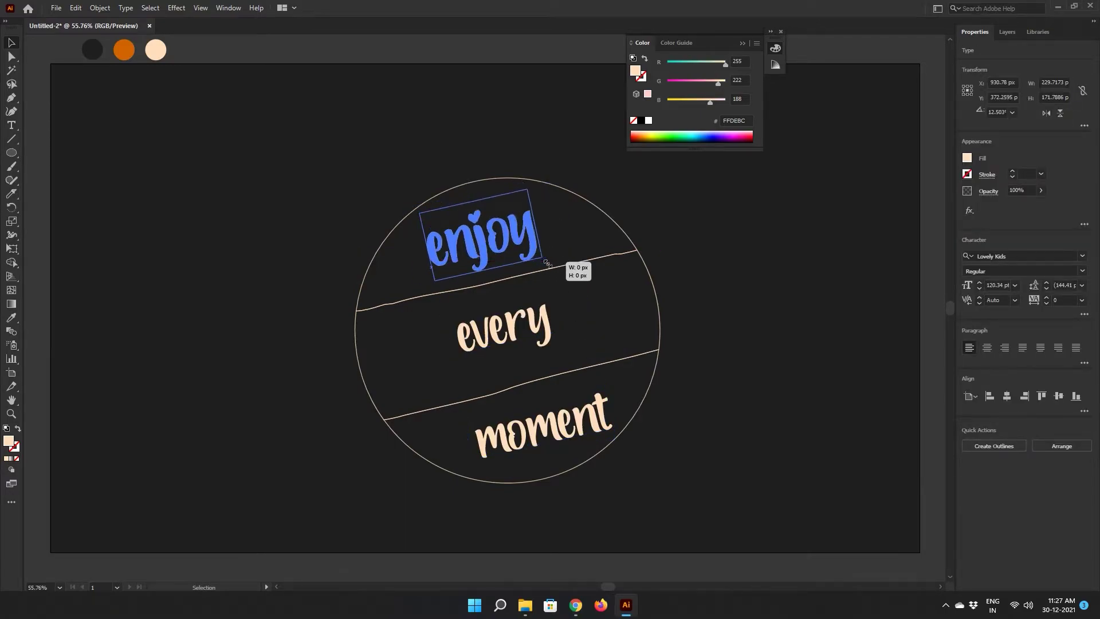
mouse_move(547, 264)
mouse_down()
mouse_move(589, 274)
mouse_move(530, 234)
mouse_move(588, 279)
mouse_move(579, 271)
mouse_up()
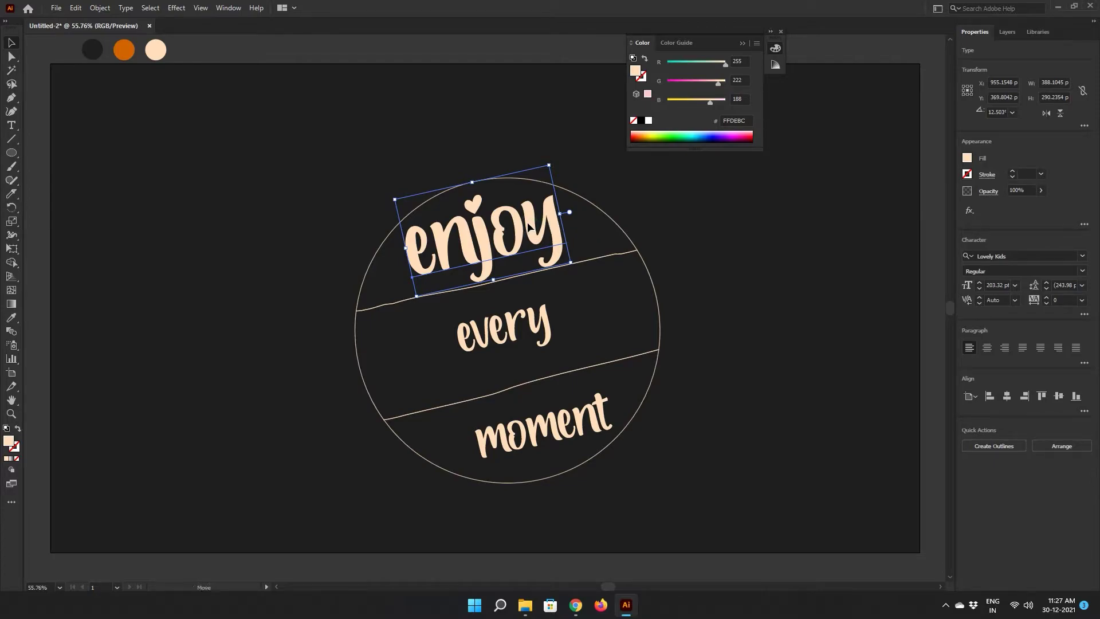
drag(527, 225, 527, 223)
key(Up)
key(Up)
key(Up)
Step: Enlarge every, shift it left and rotate it to match the middle band
click(544, 328)
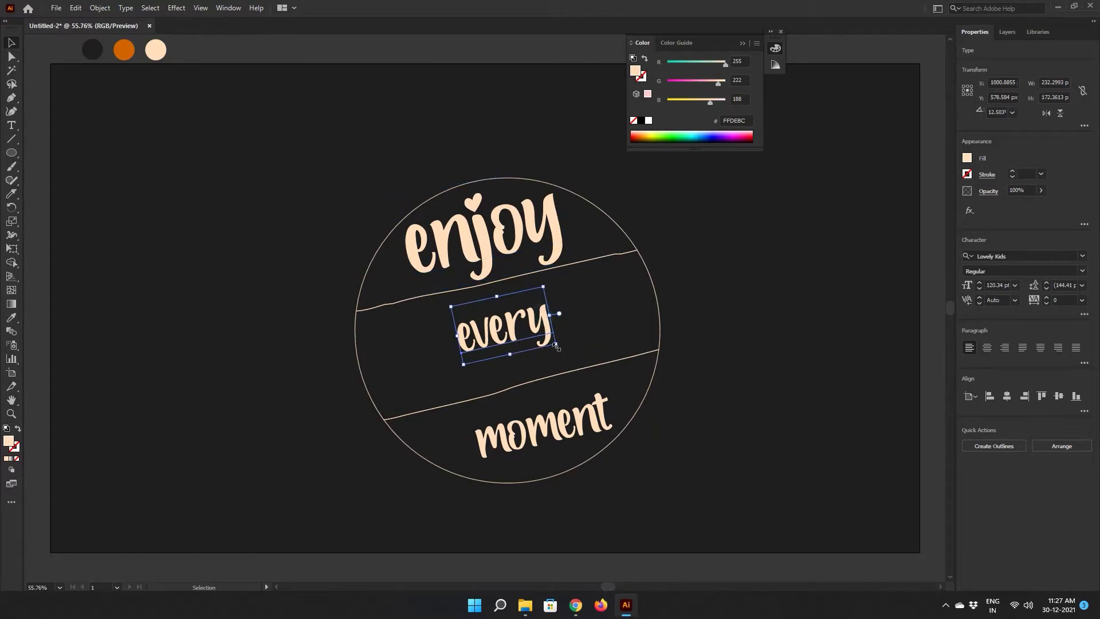
mouse_move(555, 345)
mouse_down()
mouse_move(641, 395)
mouse_move(515, 323)
mouse_up()
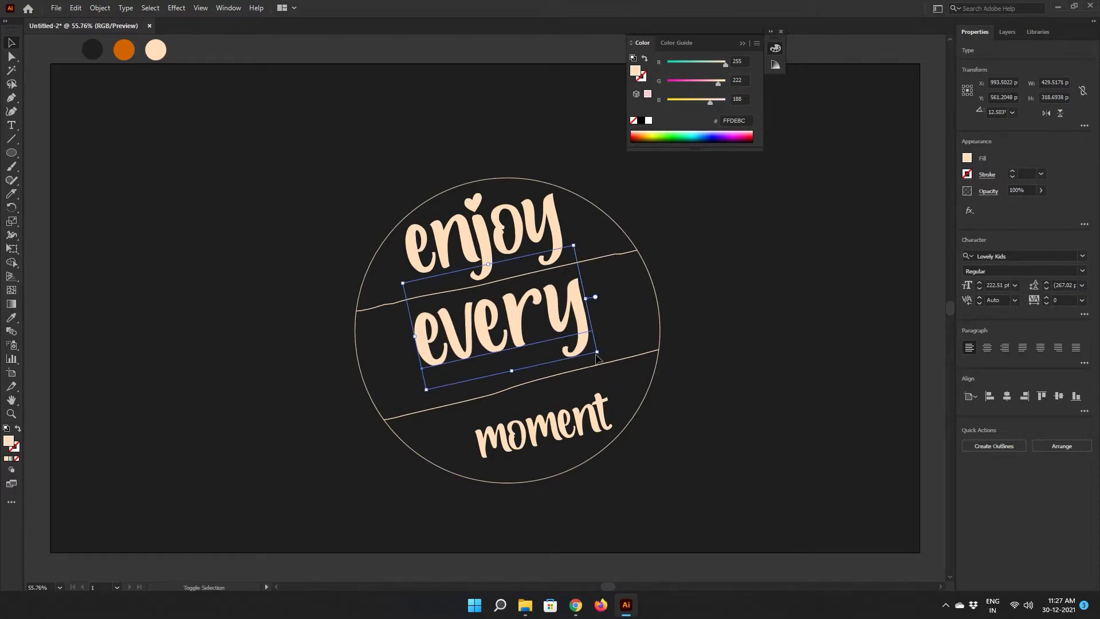
drag(599, 353, 612, 357)
drag(561, 308, 551, 309)
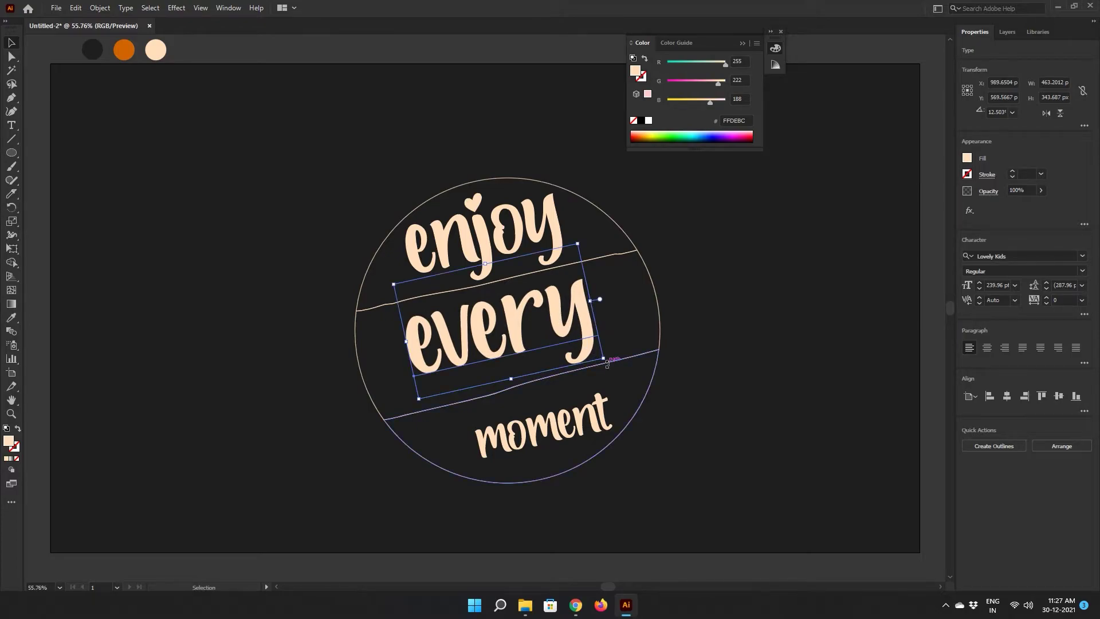
mouse_move(609, 362)
mouse_down()
mouse_move(571, 331)
mouse_move(614, 354)
mouse_up()
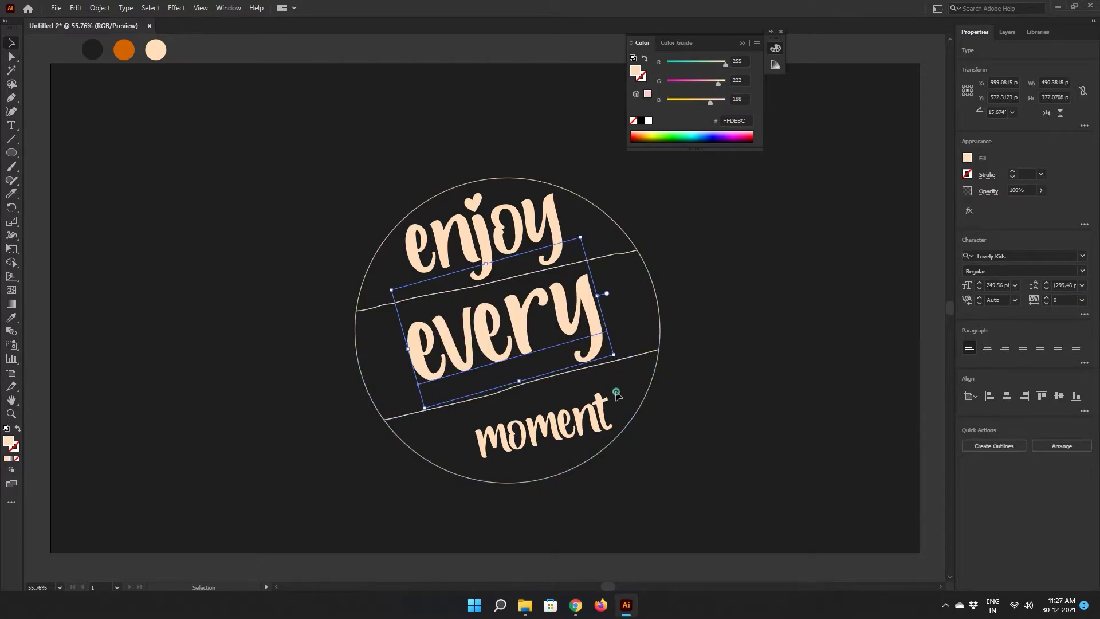
Step: Move, rotate and shrink moment to fit the bottom band
click(612, 427)
drag(622, 442, 720, 499)
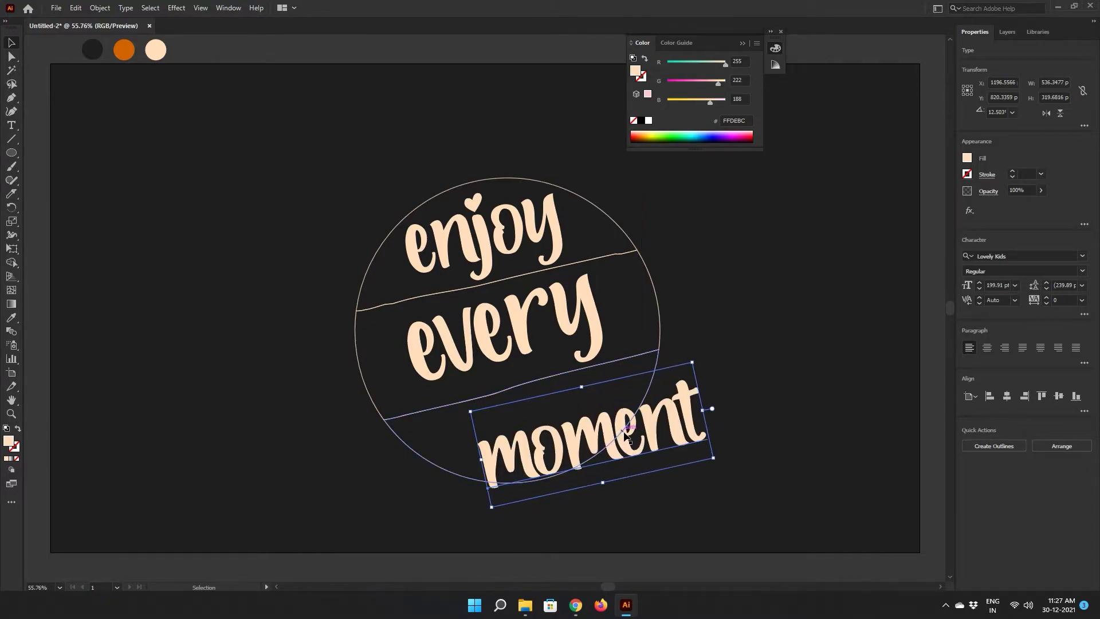
click(633, 456)
click(553, 440)
drag(553, 440, 502, 417)
drag(636, 464, 657, 438)
drag(648, 437, 612, 403)
click(601, 321)
click(754, 364)
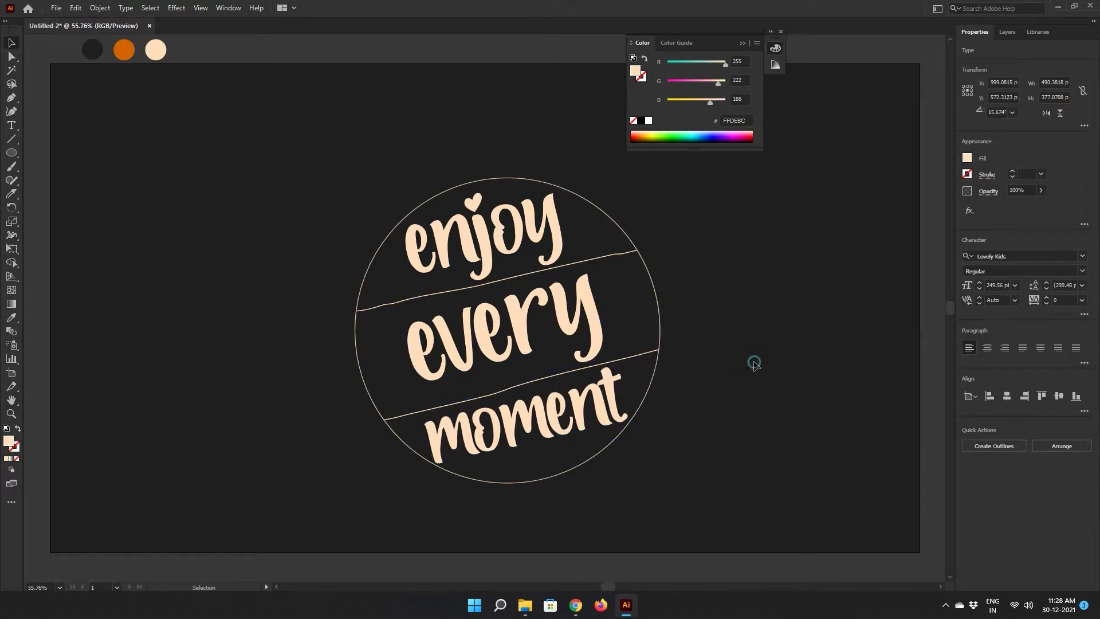
click(547, 224)
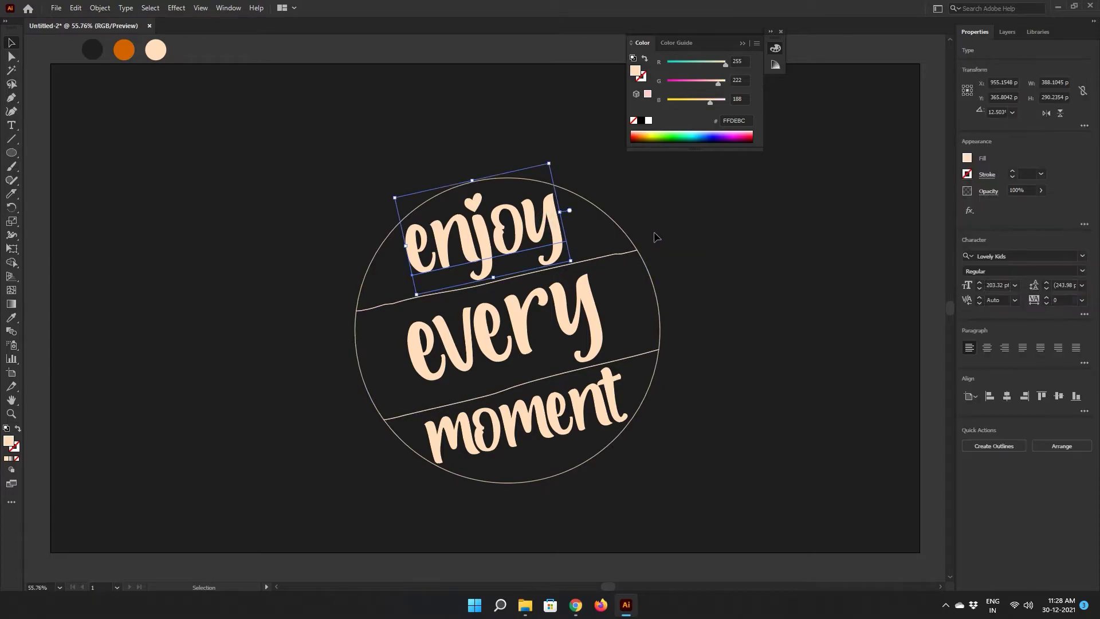
click(682, 232)
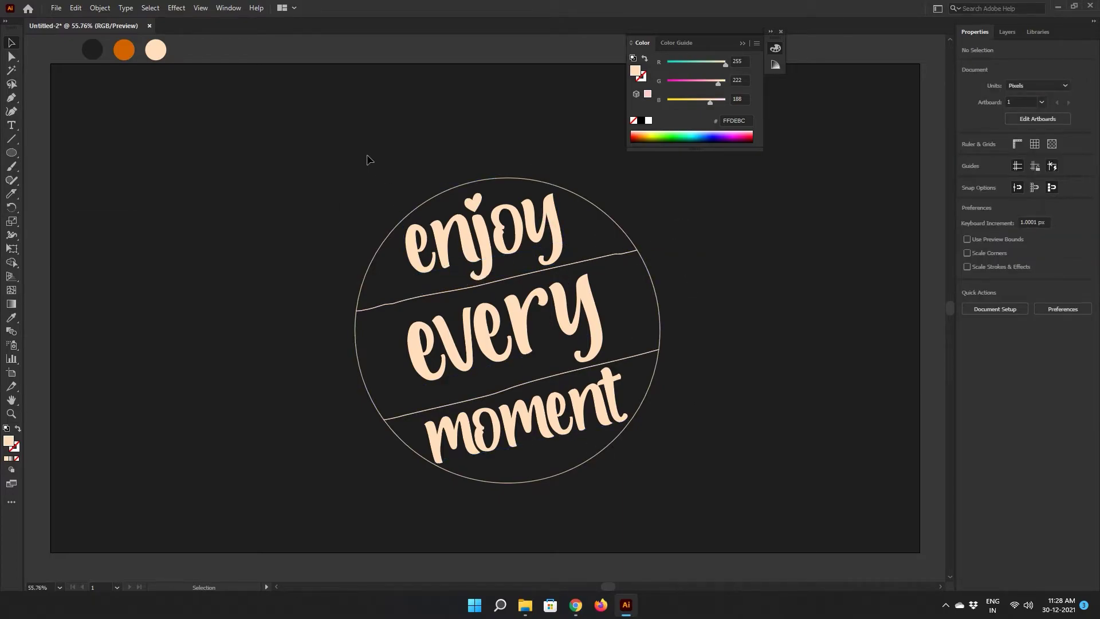
Step: Envelope-distort enjoy into the top circle slice with Make with Top Object
drag(366, 156, 421, 314)
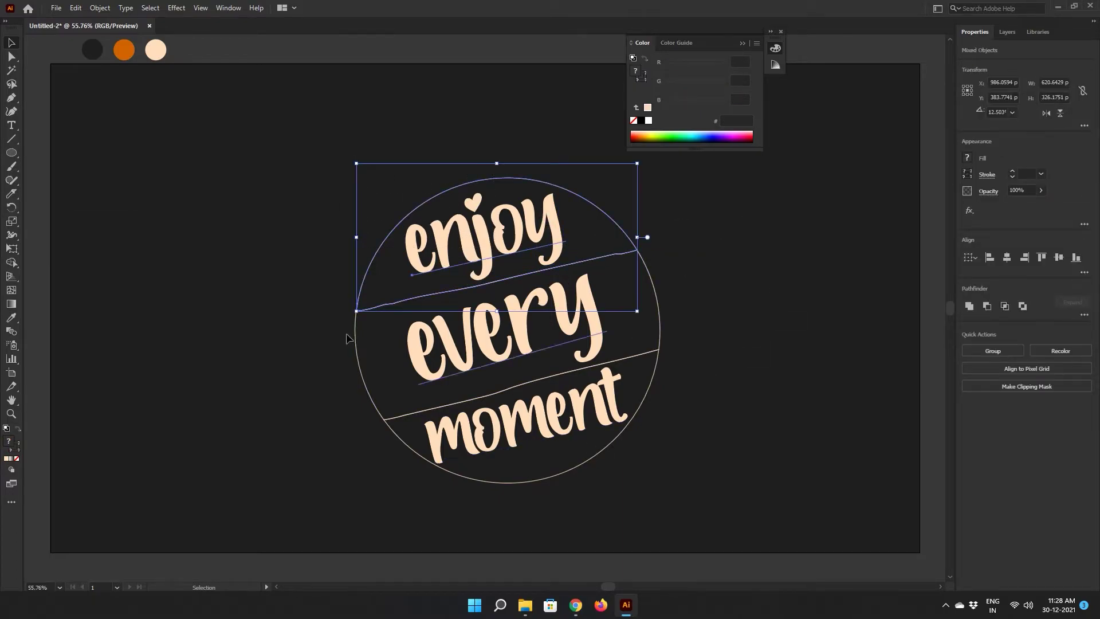
click(100, 8)
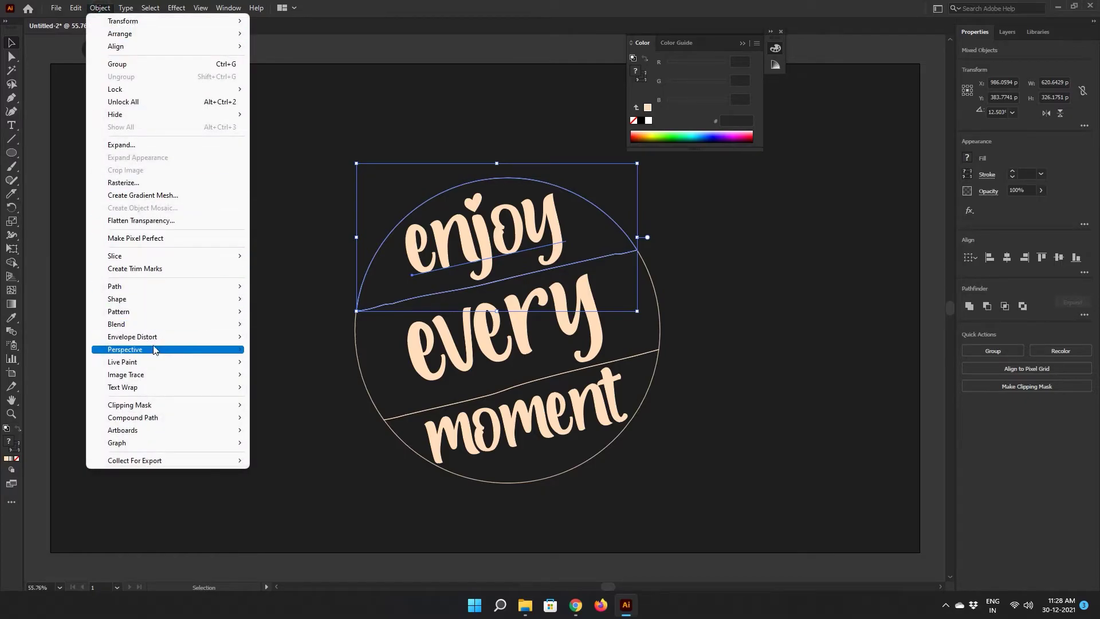
mouse_move(133, 336)
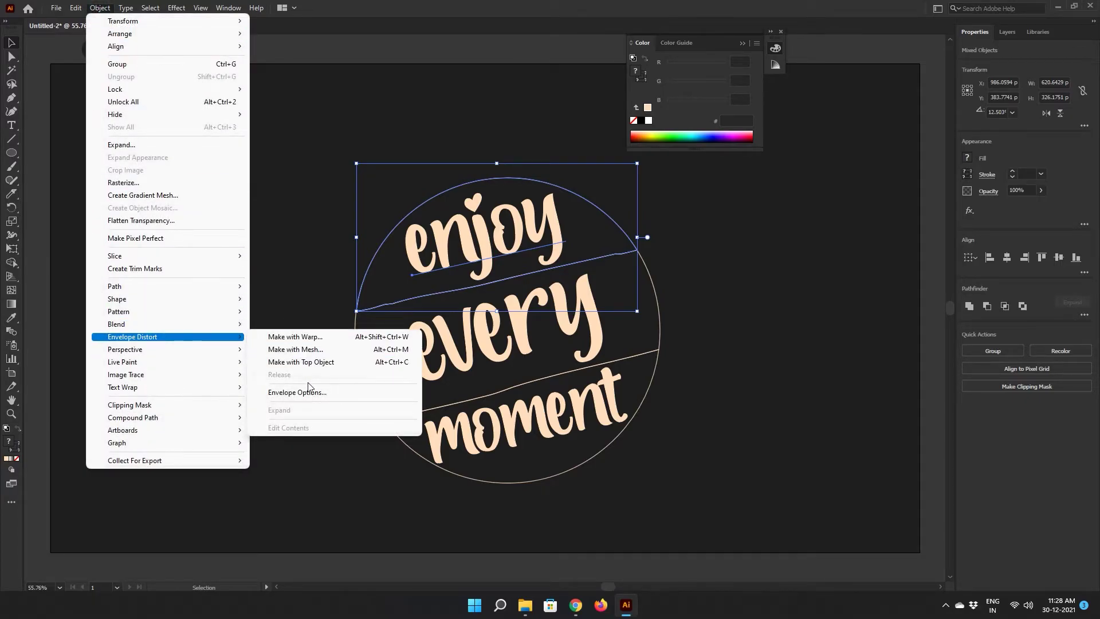
click(313, 362)
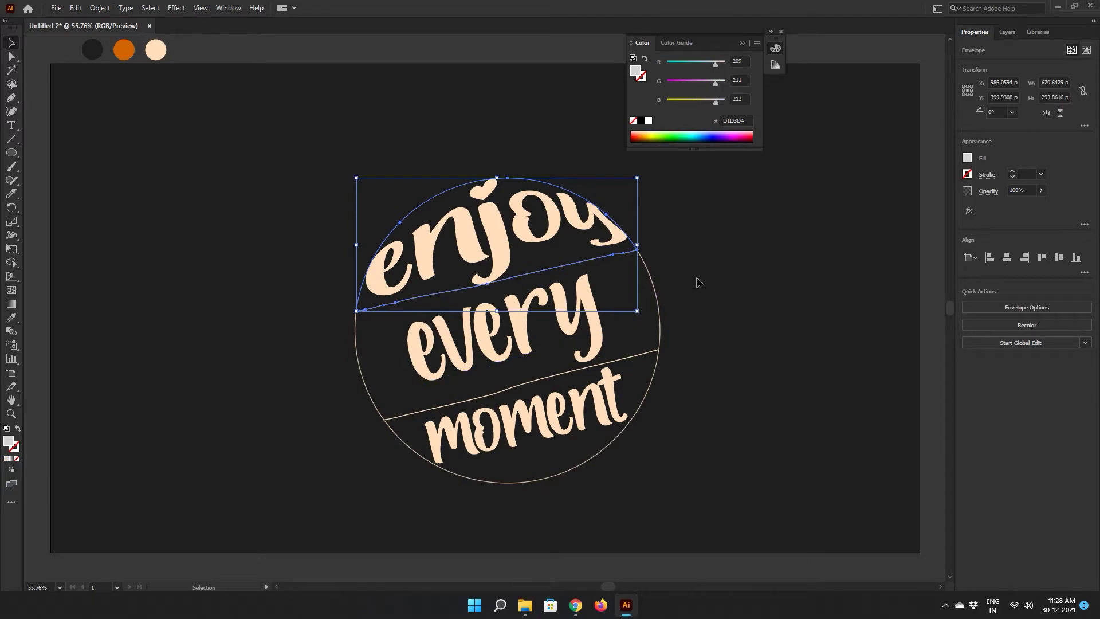
Step: Envelope-distort every into the middle band of the circle
click(576, 347)
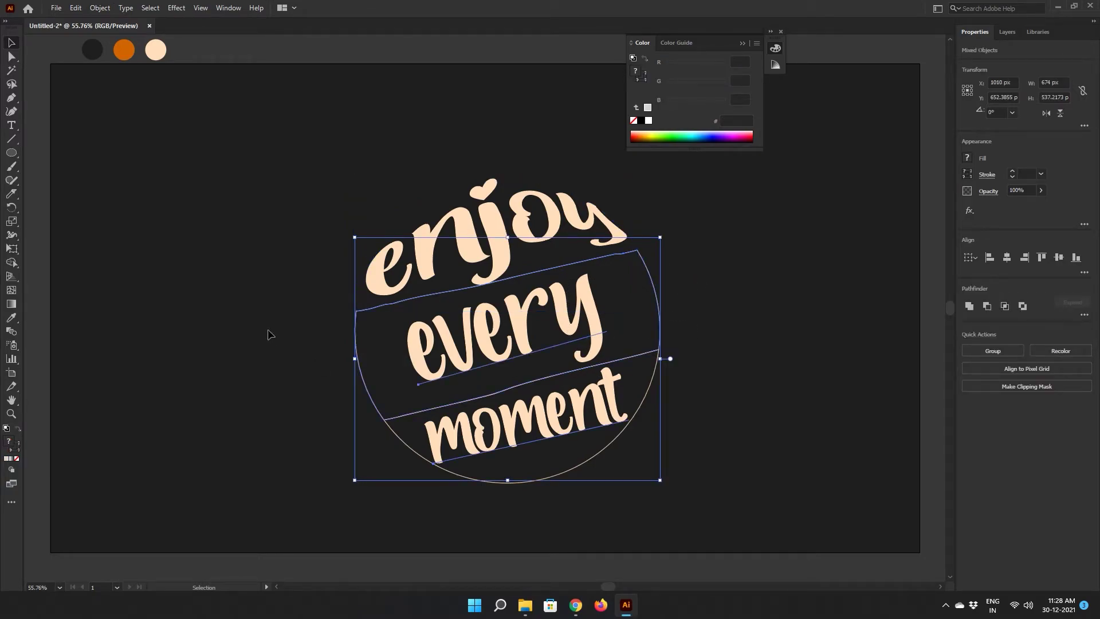
click(249, 382)
click(440, 346)
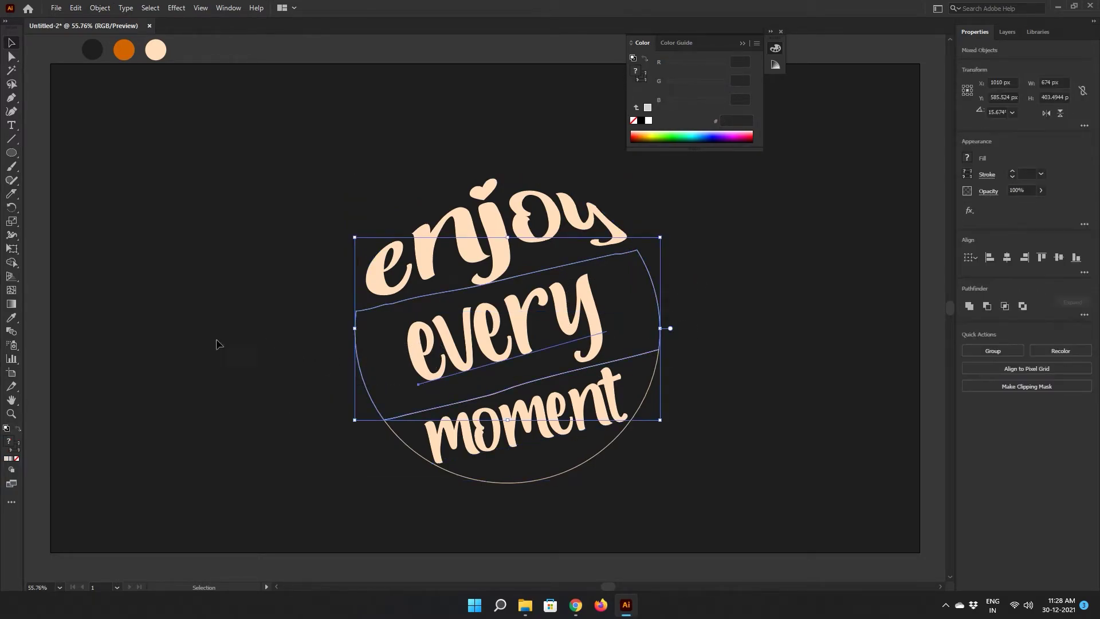
click(100, 8)
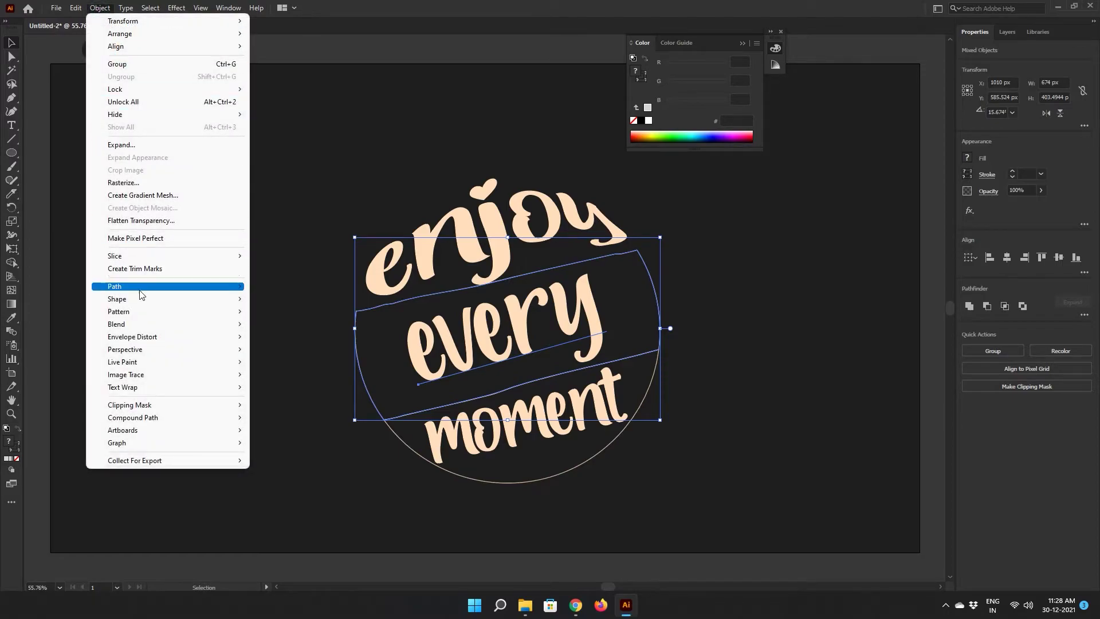
mouse_move(133, 336)
click(344, 369)
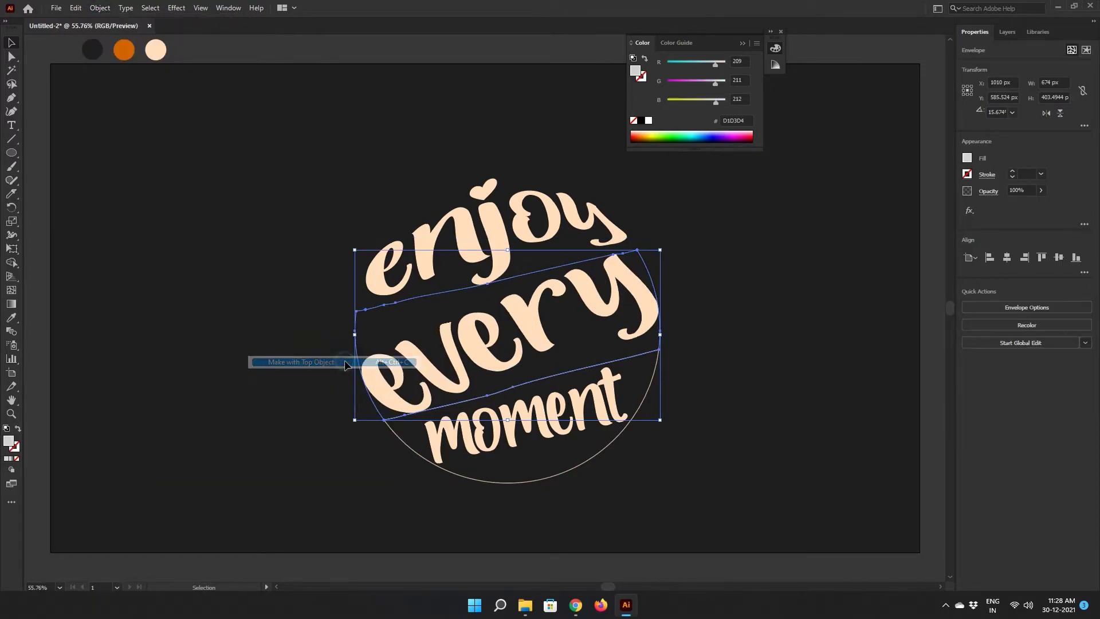
Step: Warp moment into the bottom arc, then nudge moment lower and enjoy higher
click(709, 492)
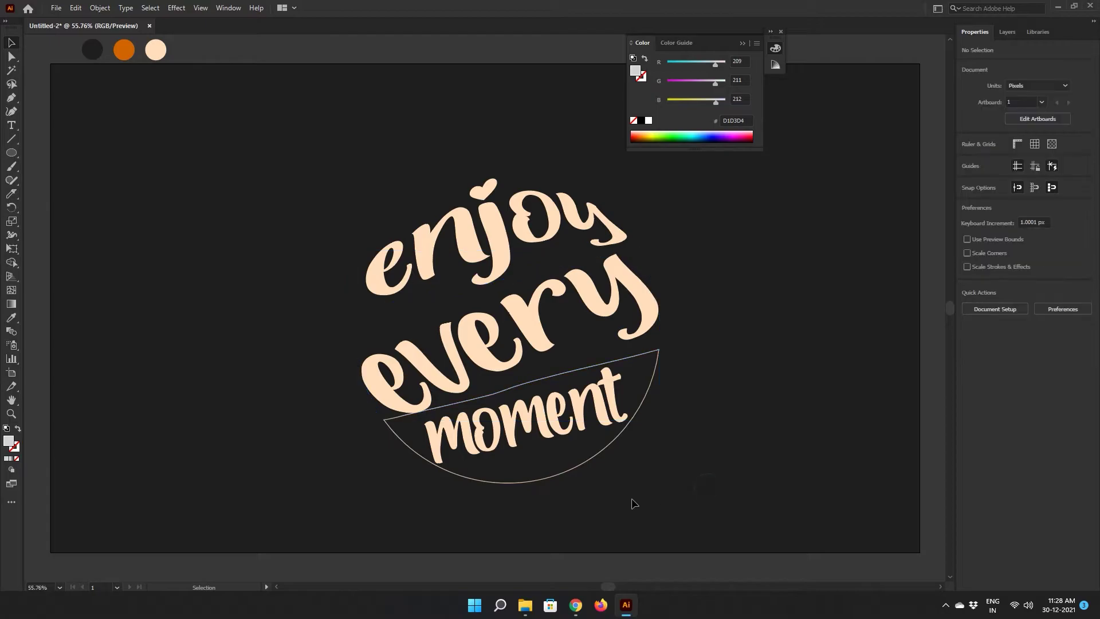
drag(547, 505, 456, 480)
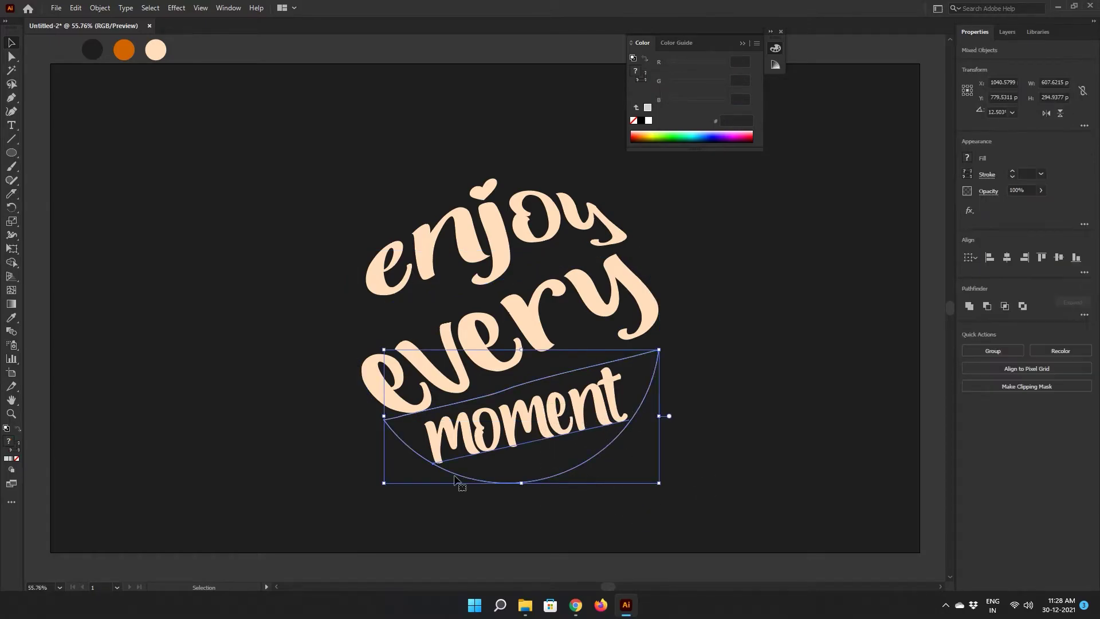
click(94, 10)
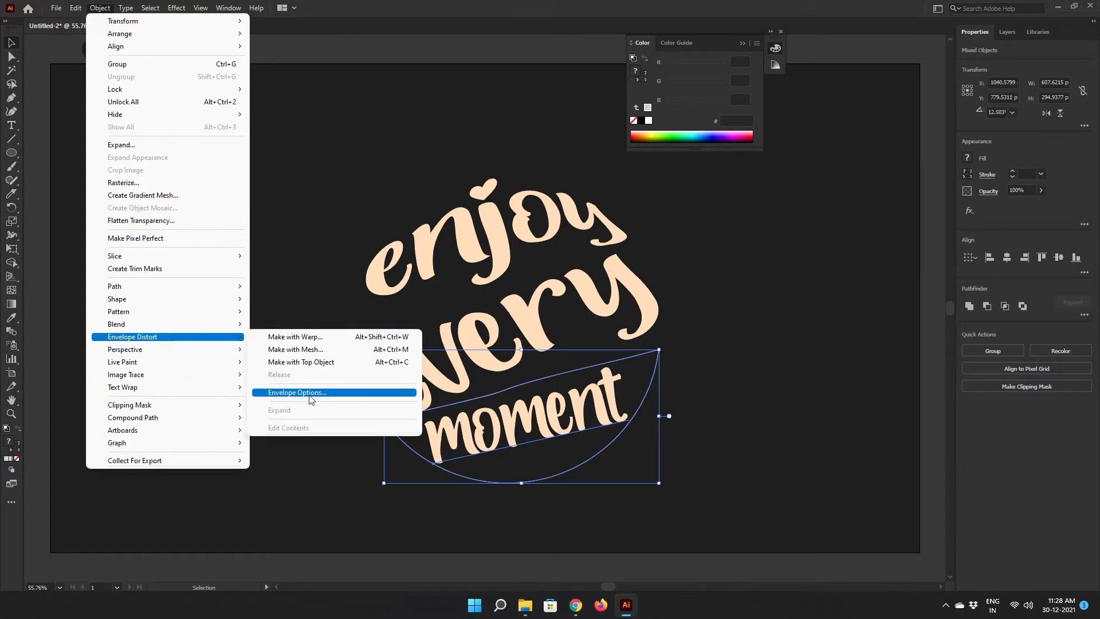
click(314, 364)
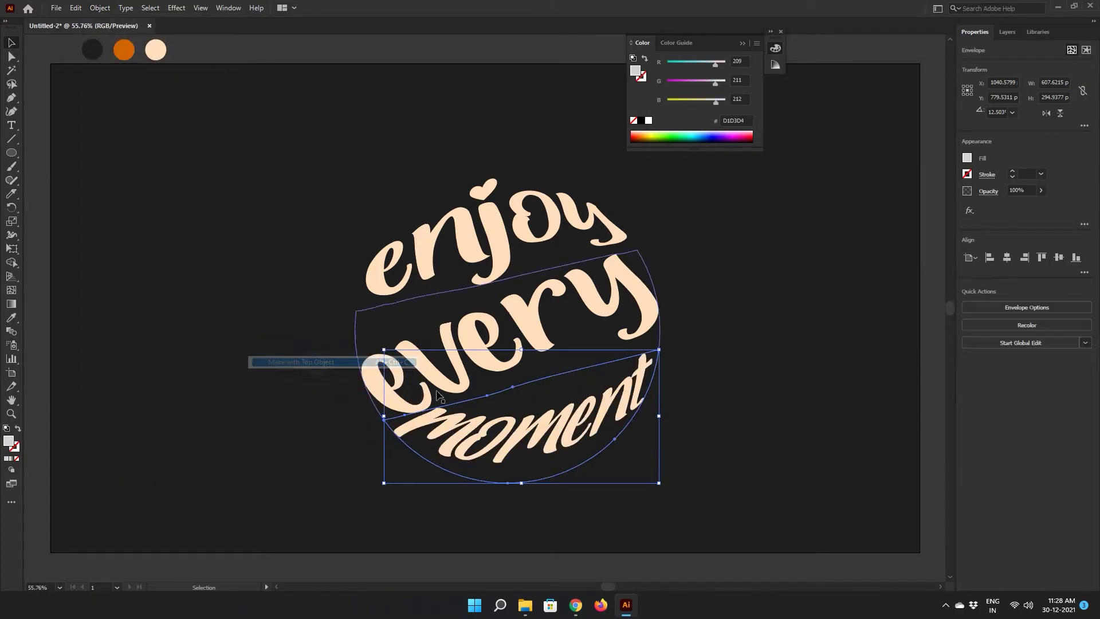
click(745, 342)
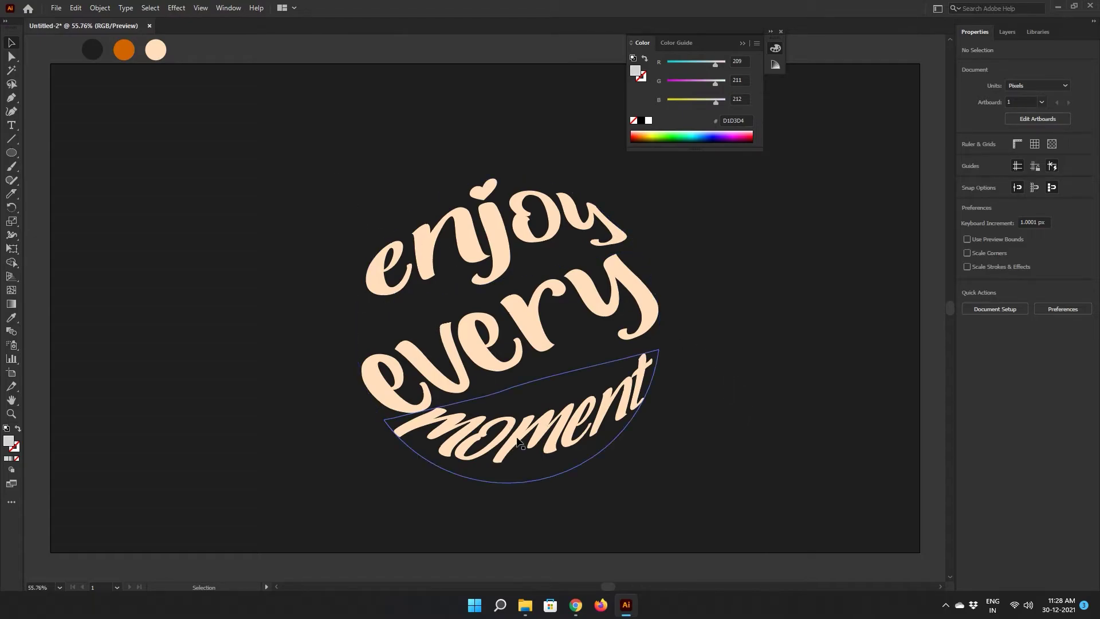
drag(517, 440, 517, 448)
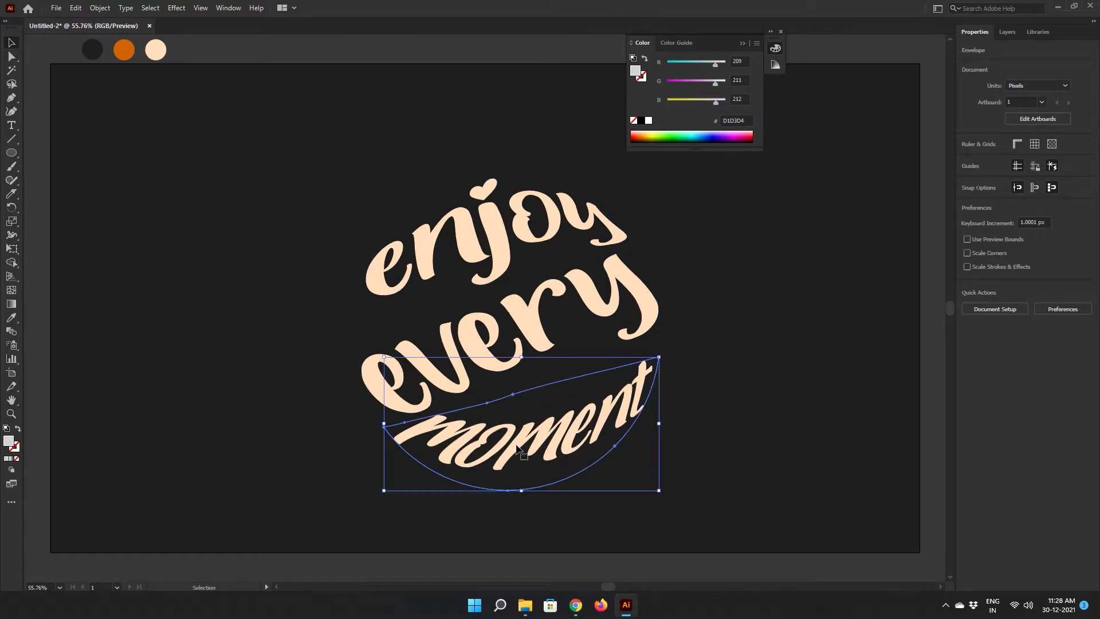
drag(492, 227, 490, 219)
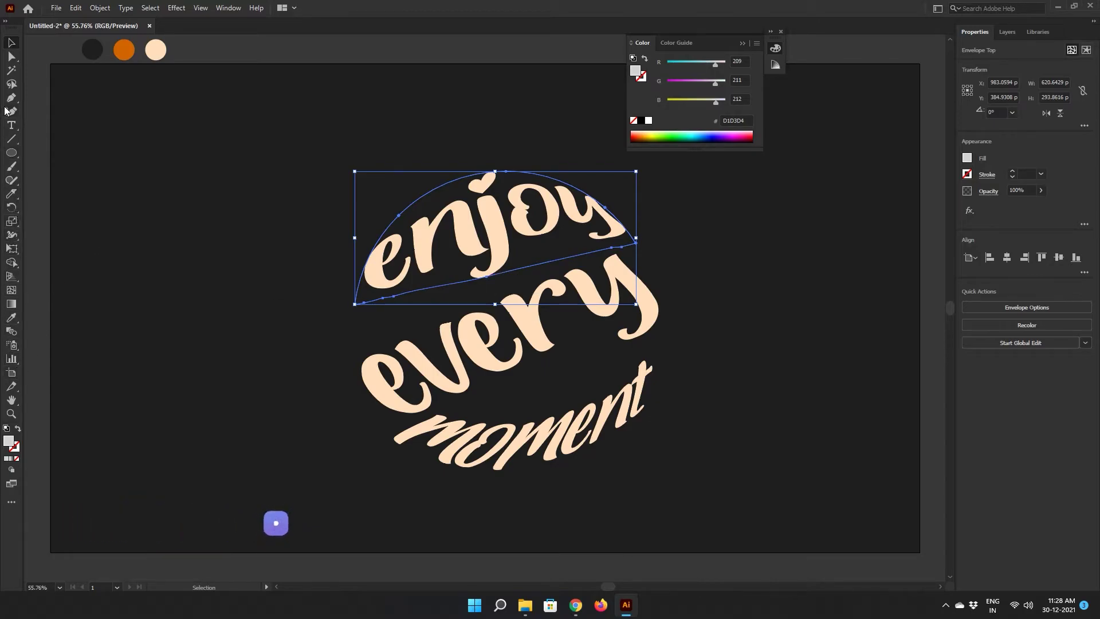
Step: With Direct Selection, adjust an envelope point and shift every's envelope slightly up
click(11, 57)
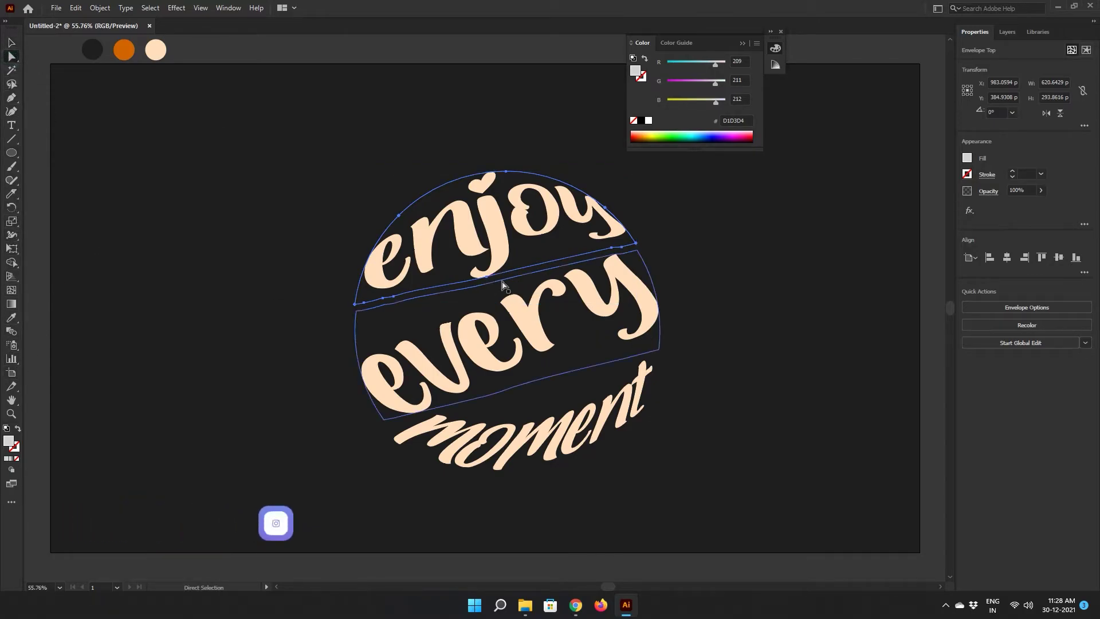
drag(485, 279, 485, 270)
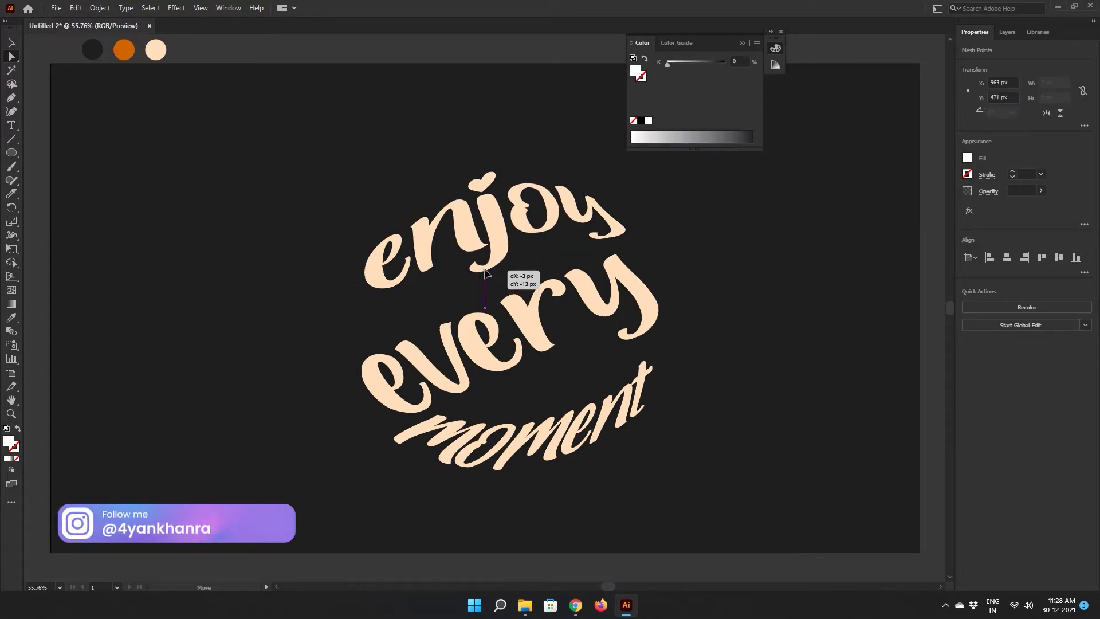
click(403, 391)
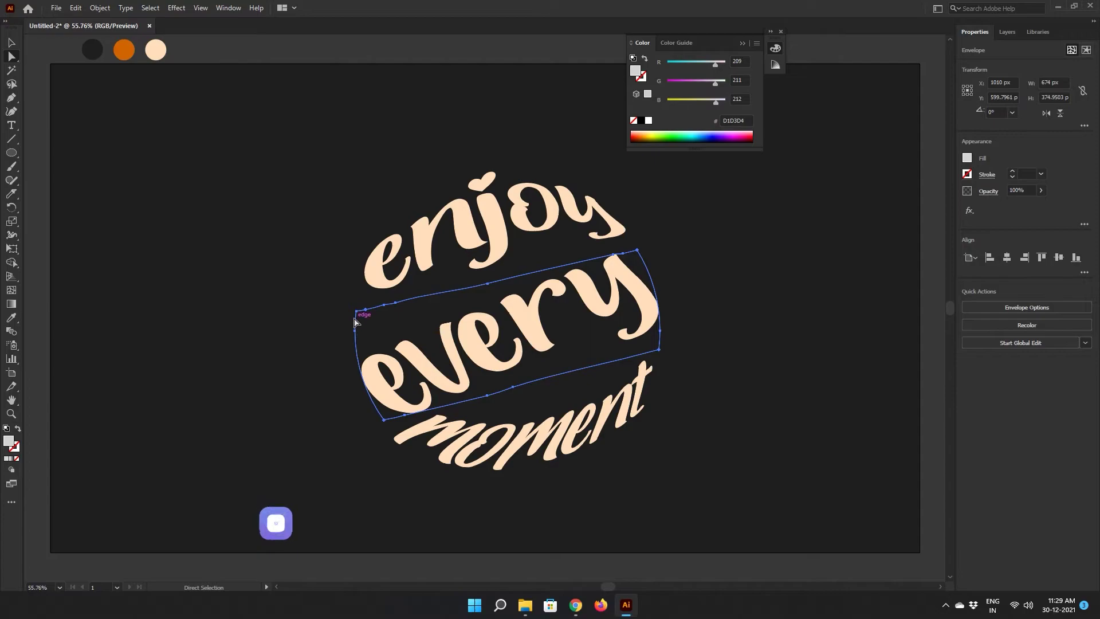
drag(357, 312, 362, 306)
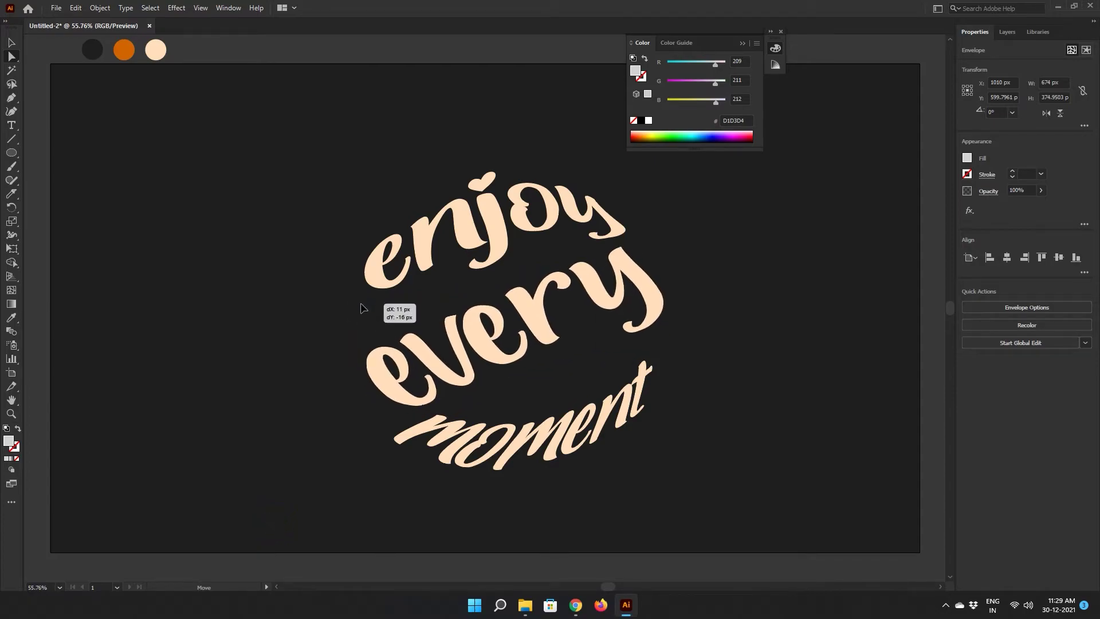
Step: Reshape moment's envelope by dragging its bottom, left and right edge points
click(636, 390)
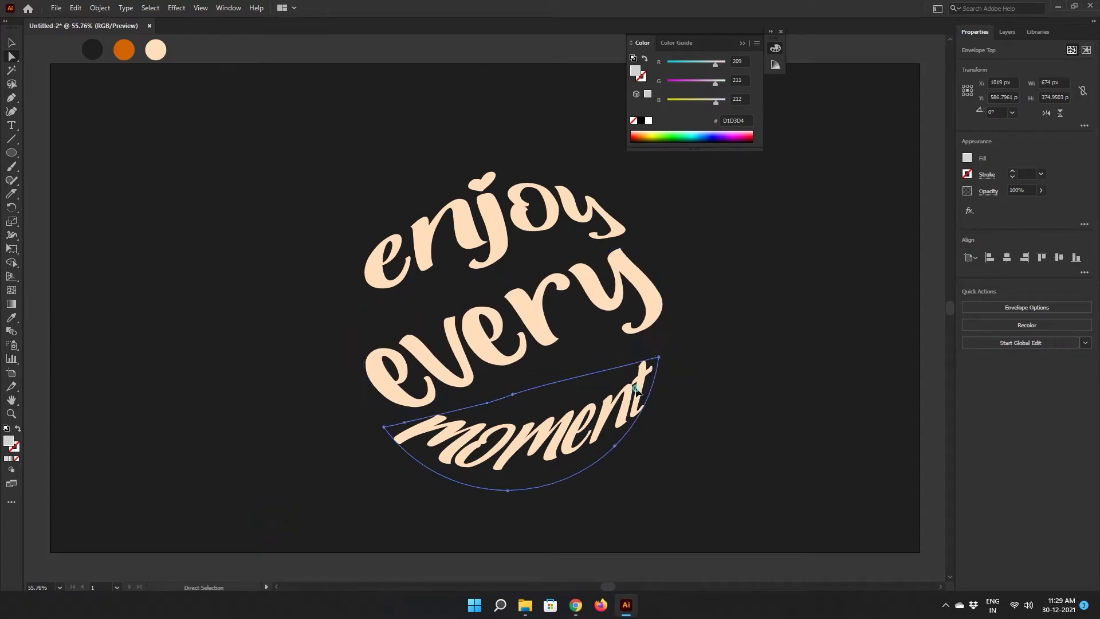
drag(508, 491, 530, 506)
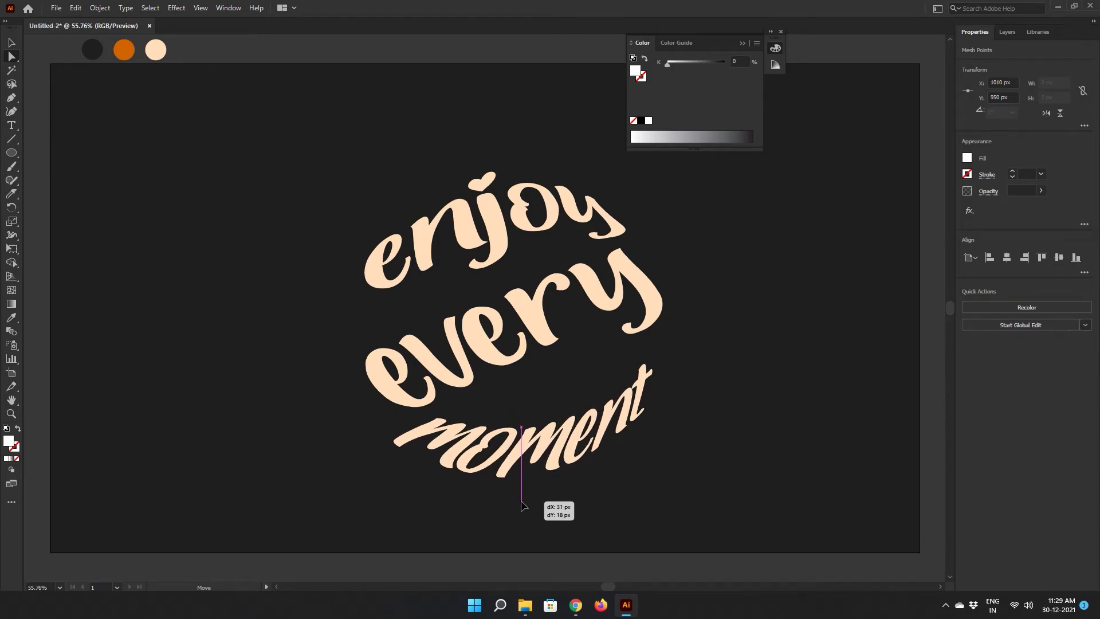
drag(530, 506, 522, 504)
click(616, 450)
drag(616, 451, 628, 448)
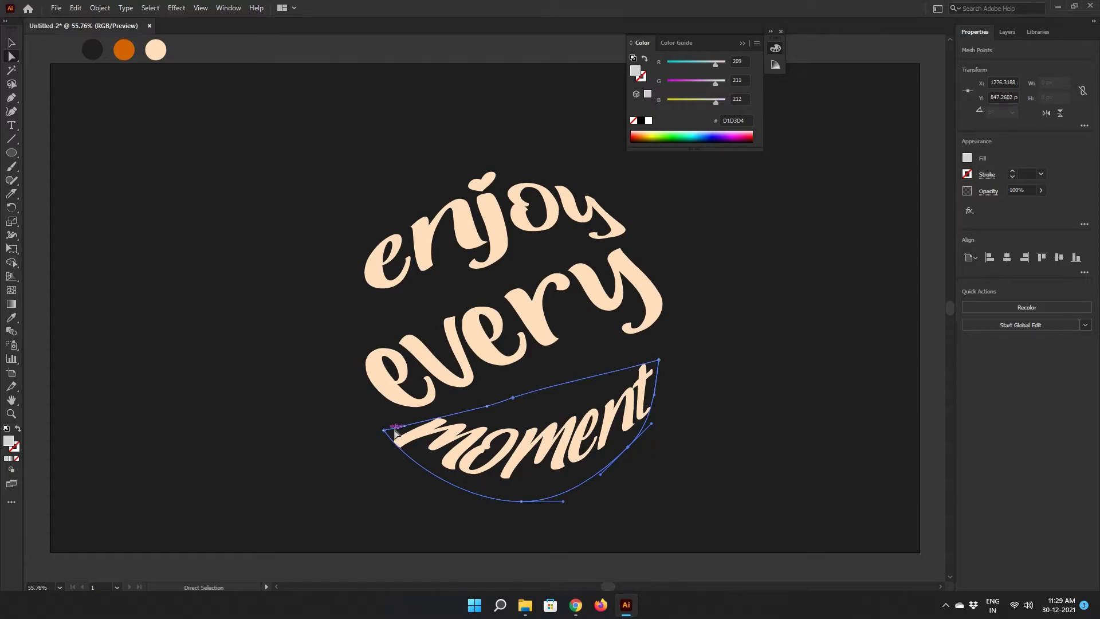
drag(396, 433, 404, 420)
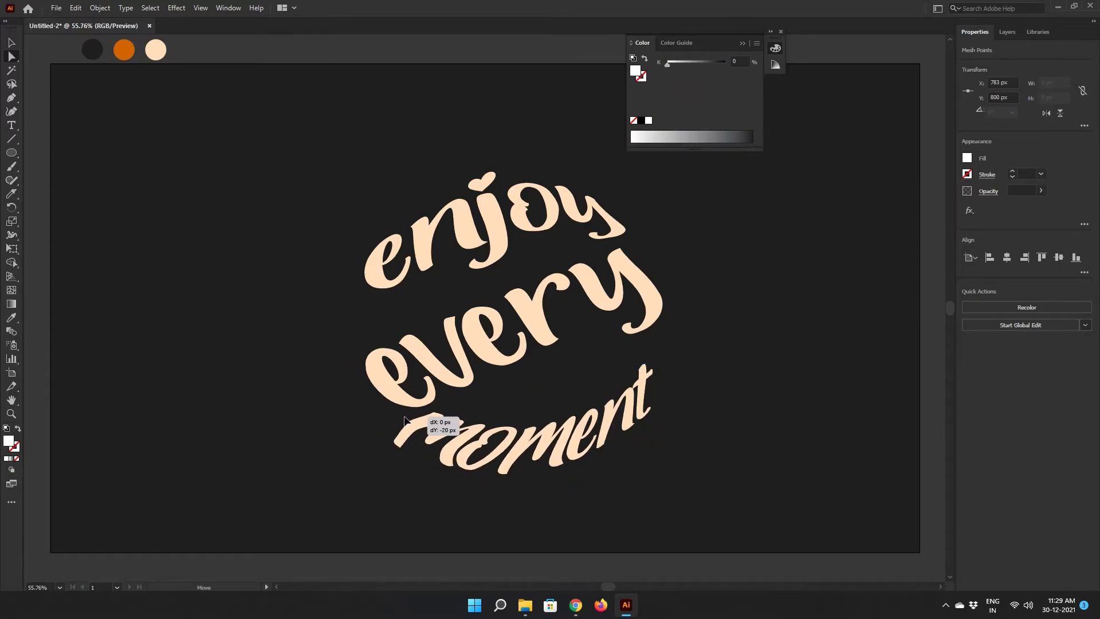
drag(404, 420, 408, 418)
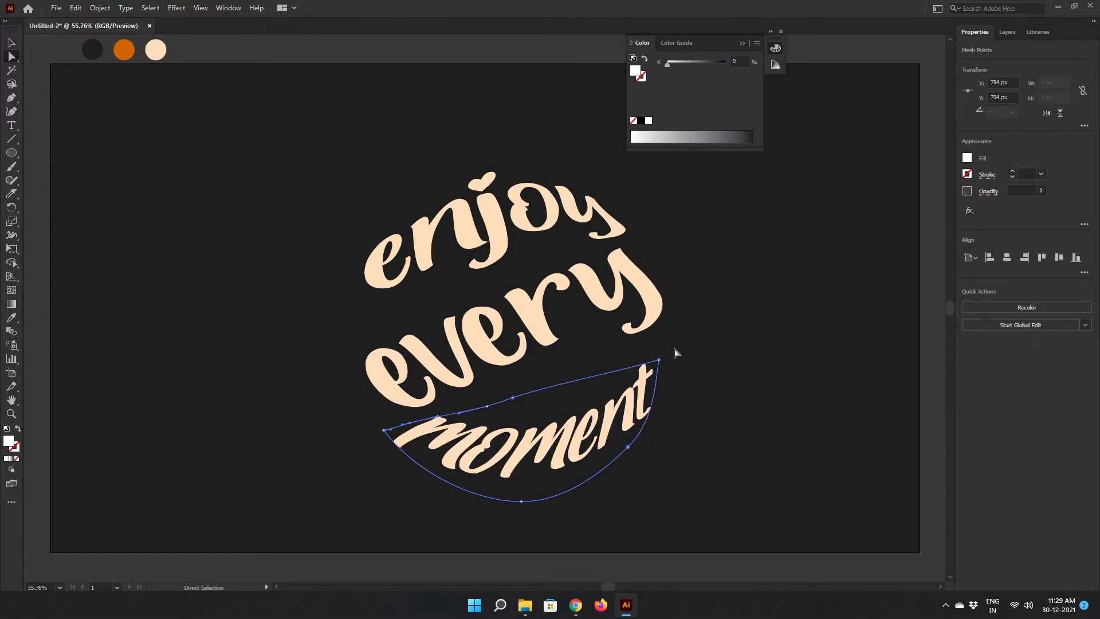
drag(659, 361, 660, 350)
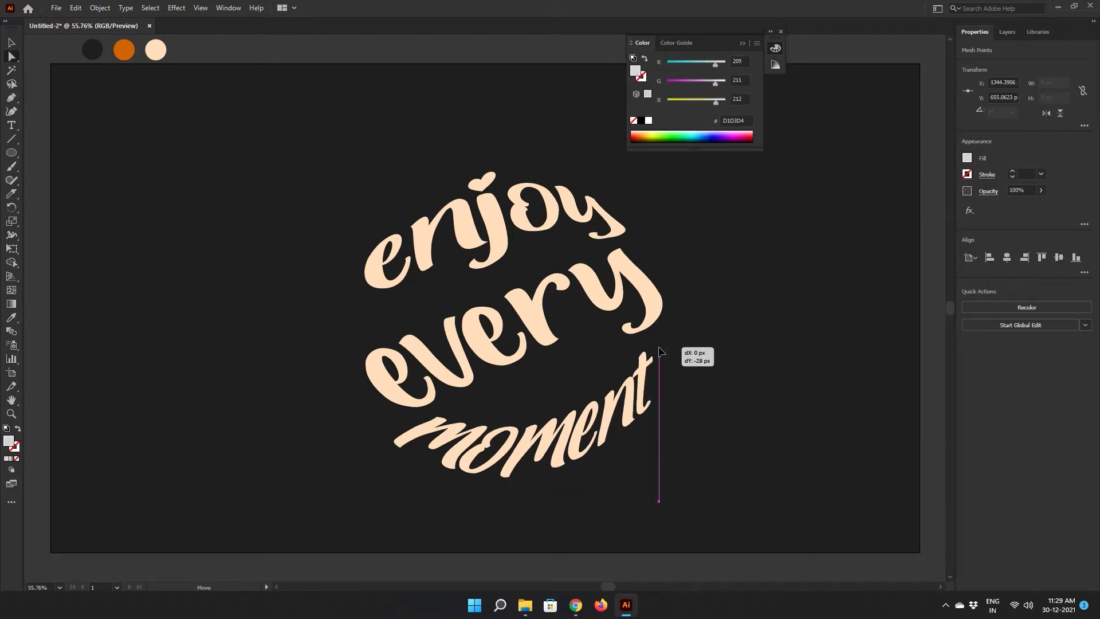
drag(658, 347, 659, 356)
Step: Raise every's left edge, adjust an anchor on enjoy, then reselect envelopes with Selection
click(664, 344)
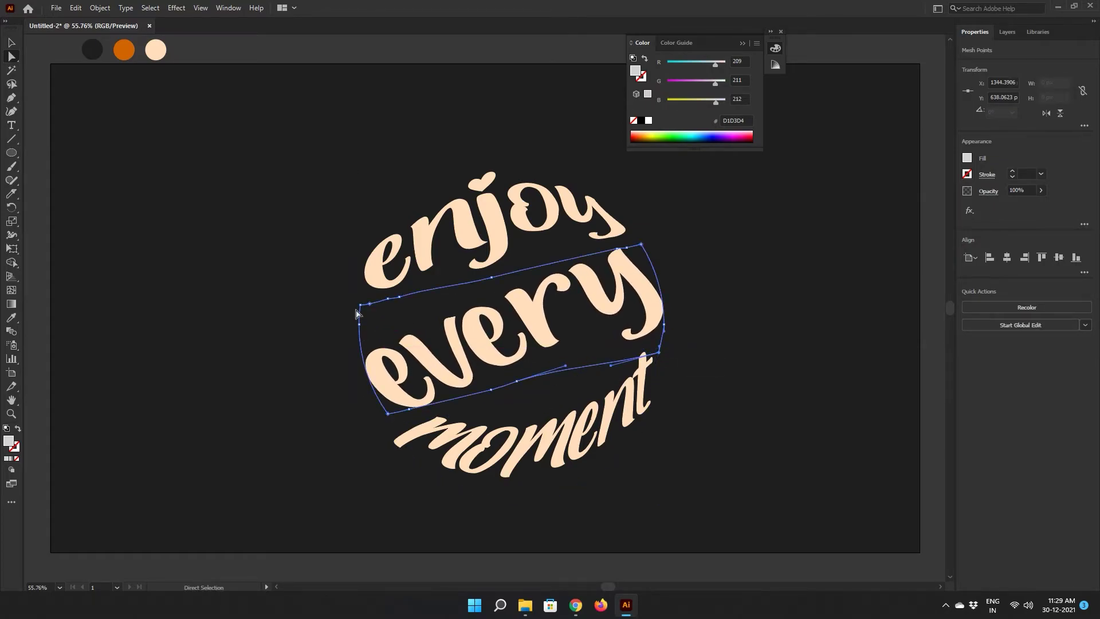
drag(360, 325, 361, 310)
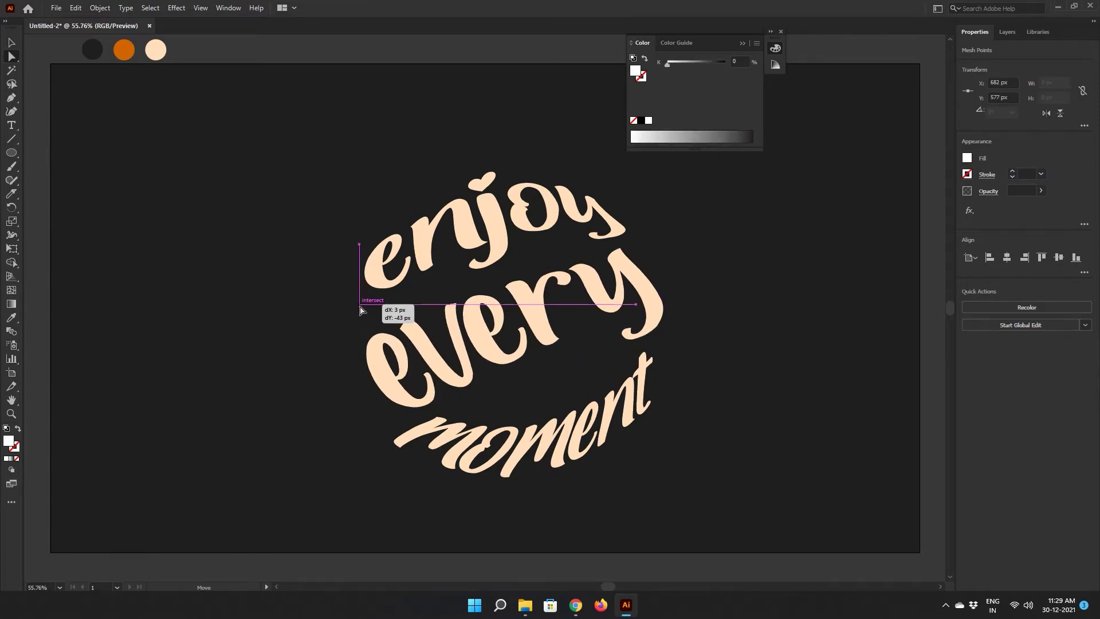
drag(518, 386, 527, 398)
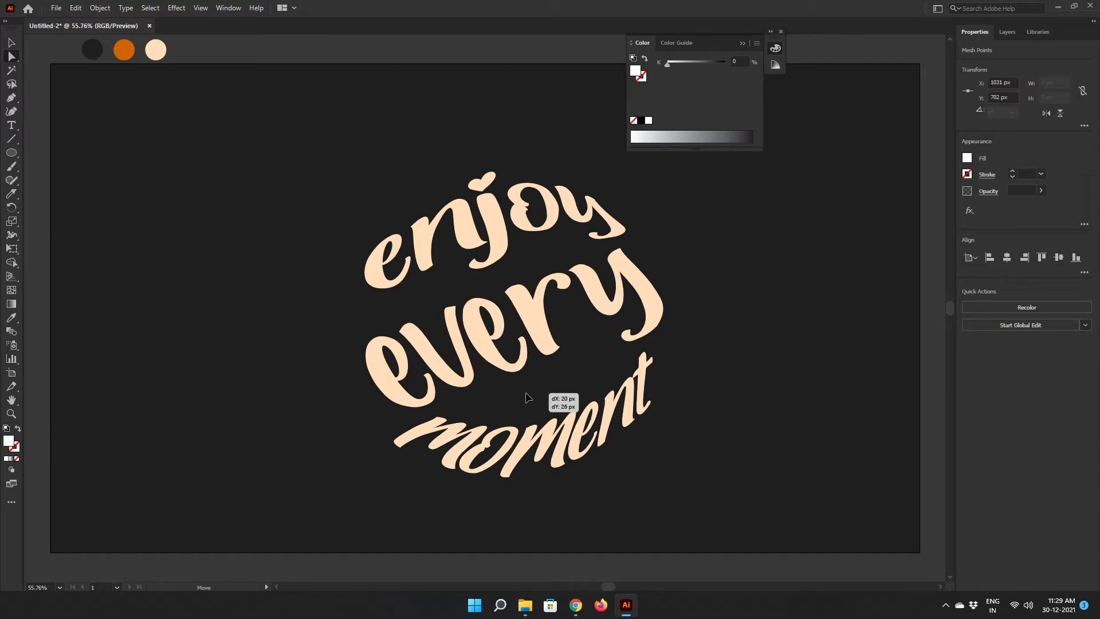
click(504, 212)
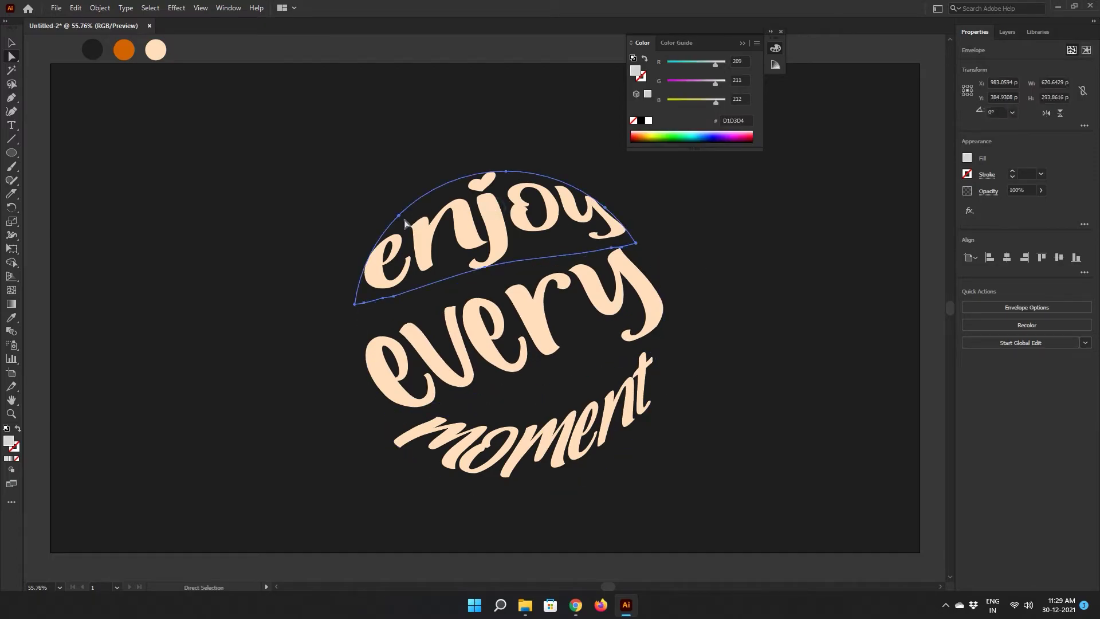
drag(400, 215, 395, 217)
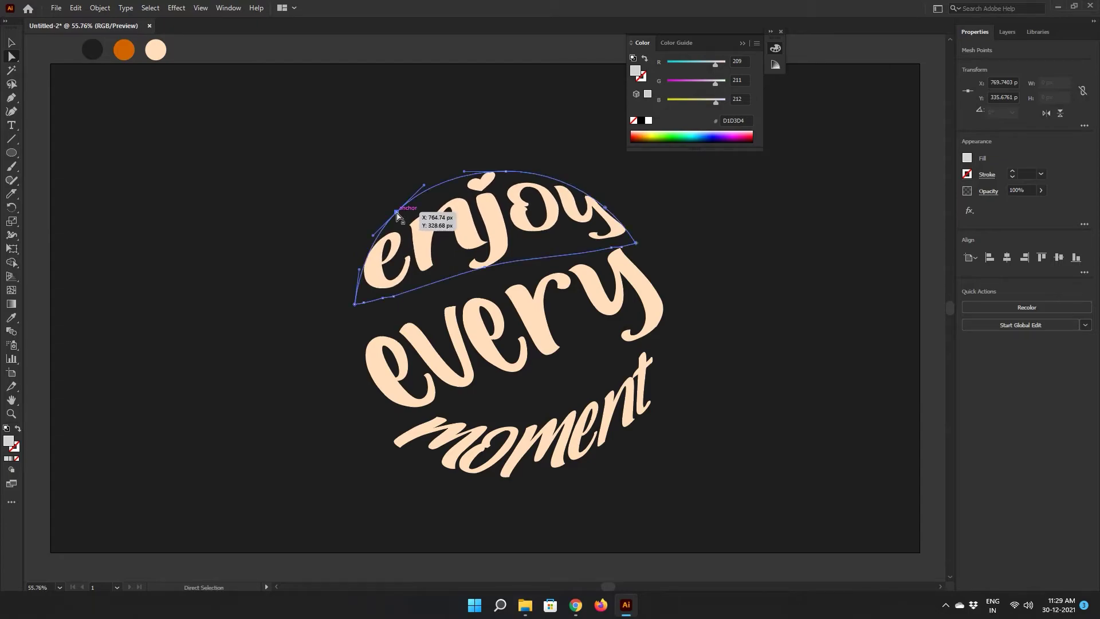
click(711, 275)
key(v)
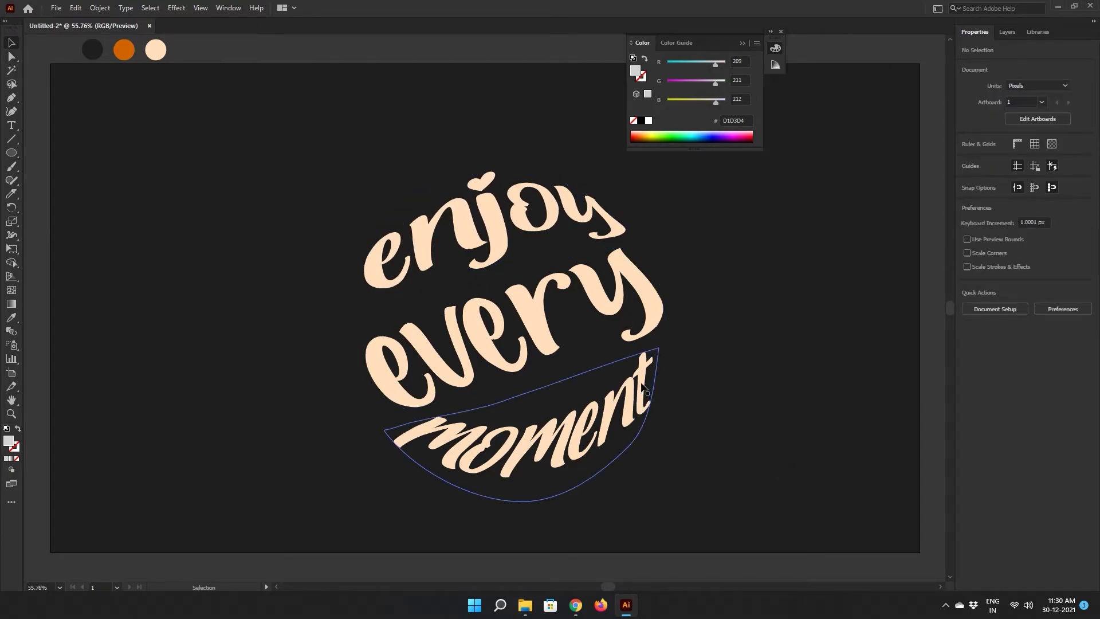
click(645, 391)
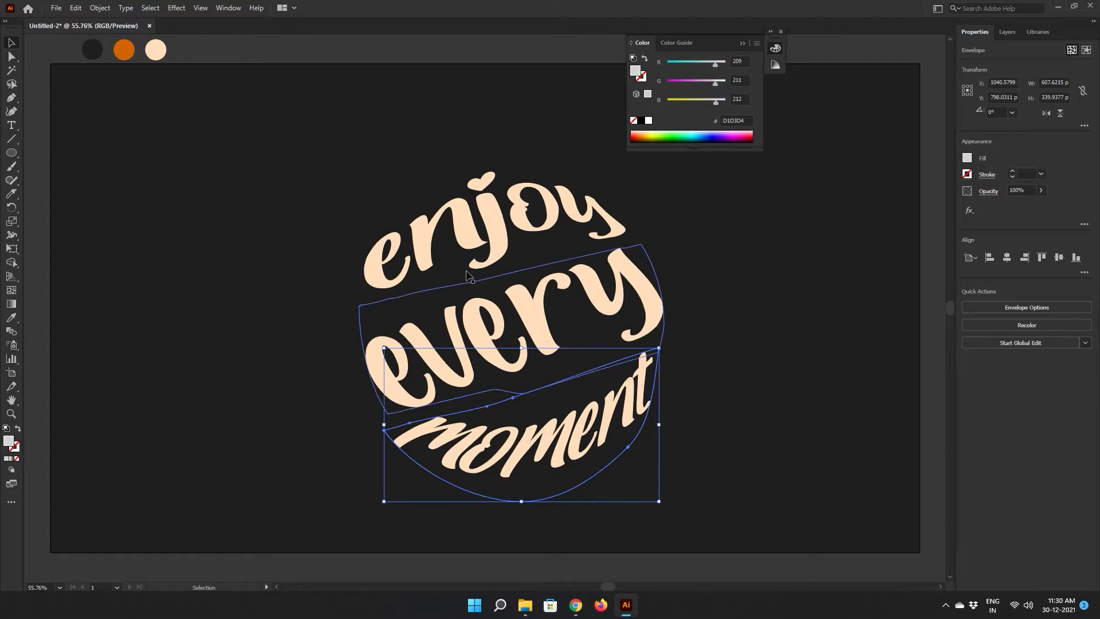
click(461, 244)
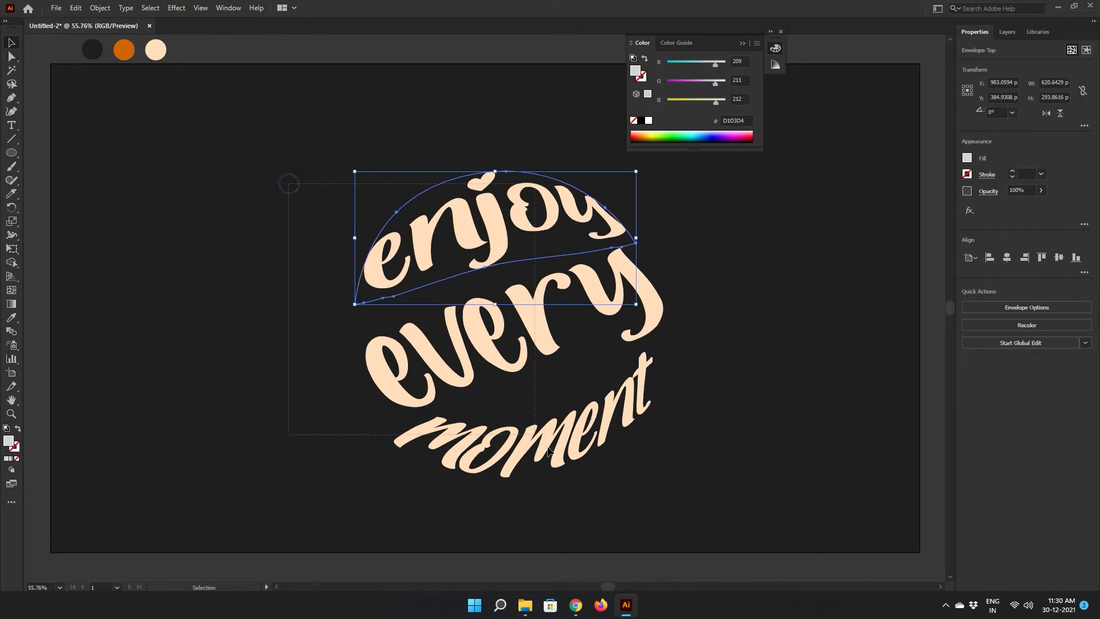
Step: Expand all three word envelopes via Object > Expand with Object checked
drag(288, 181, 670, 504)
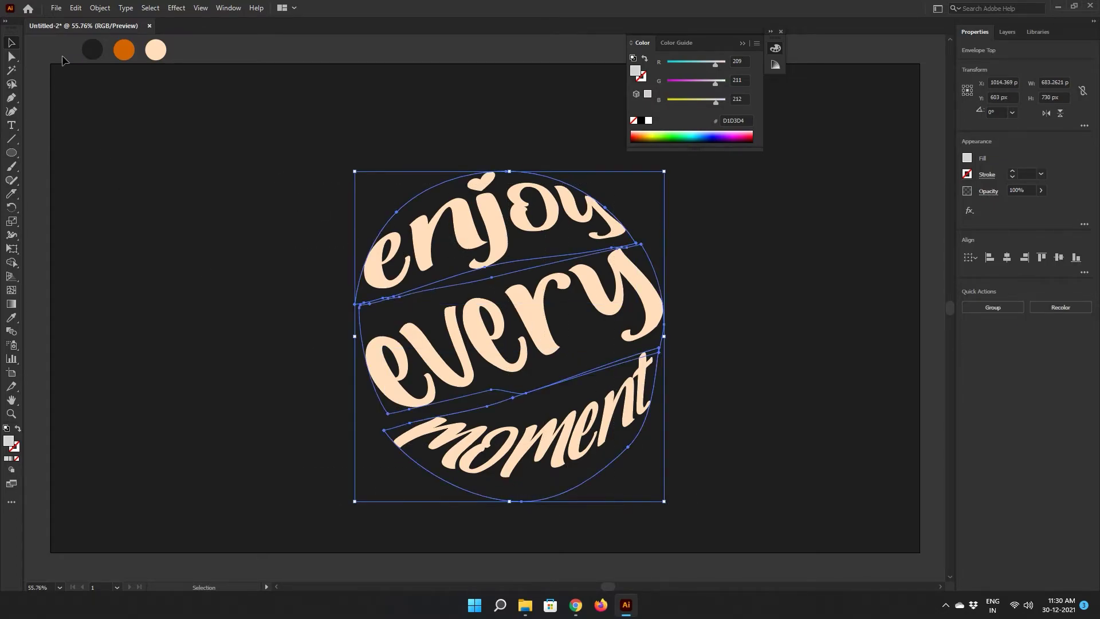
click(290, 169)
drag(317, 152, 611, 474)
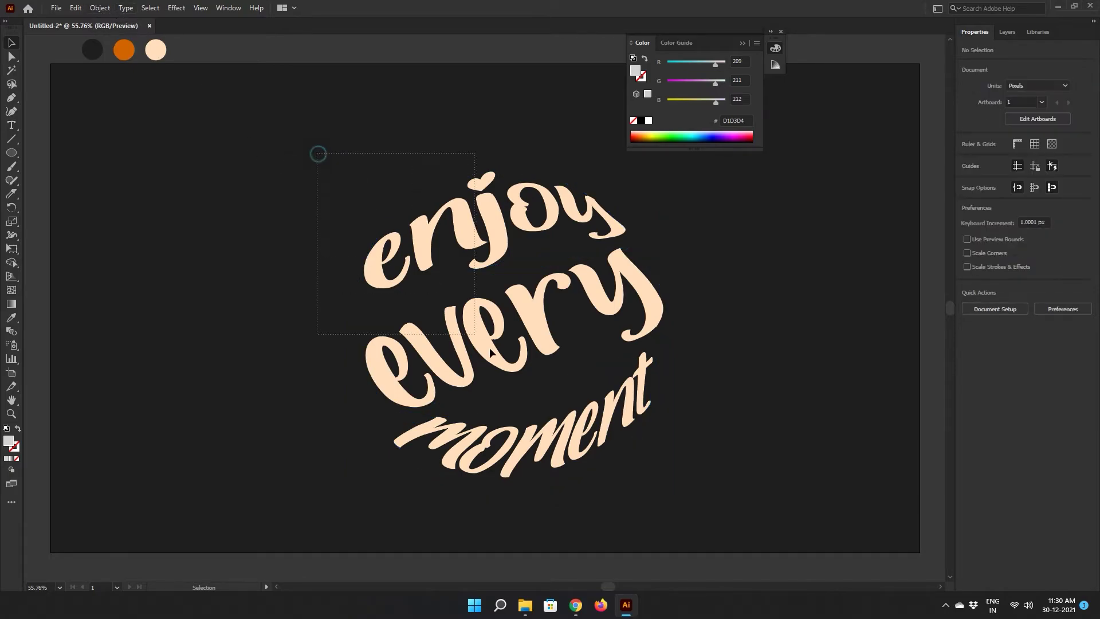
click(95, 7)
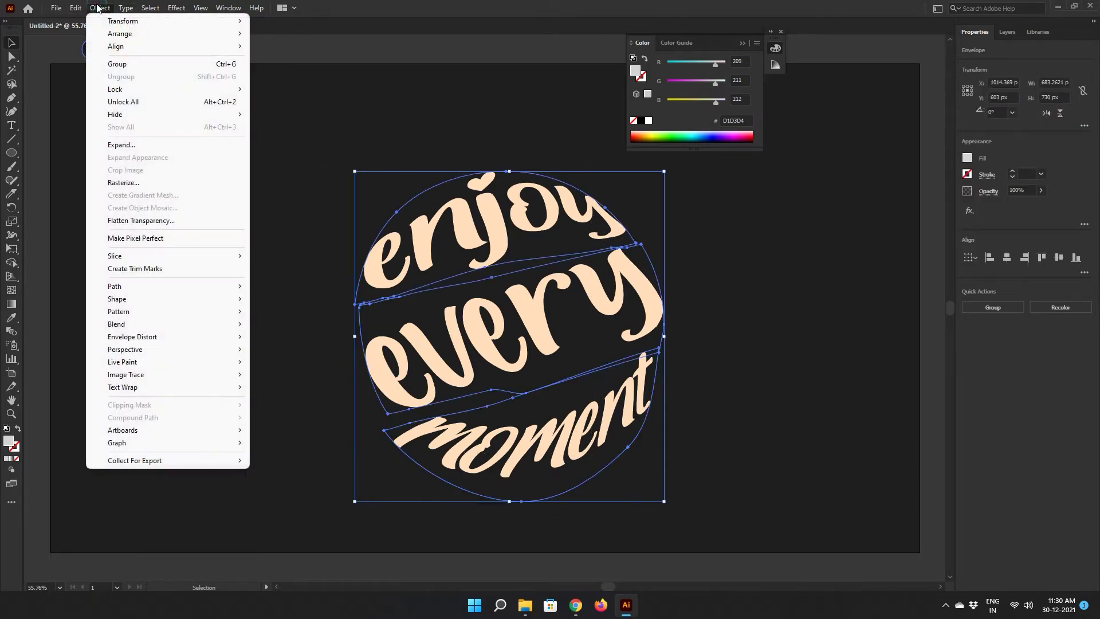
click(143, 146)
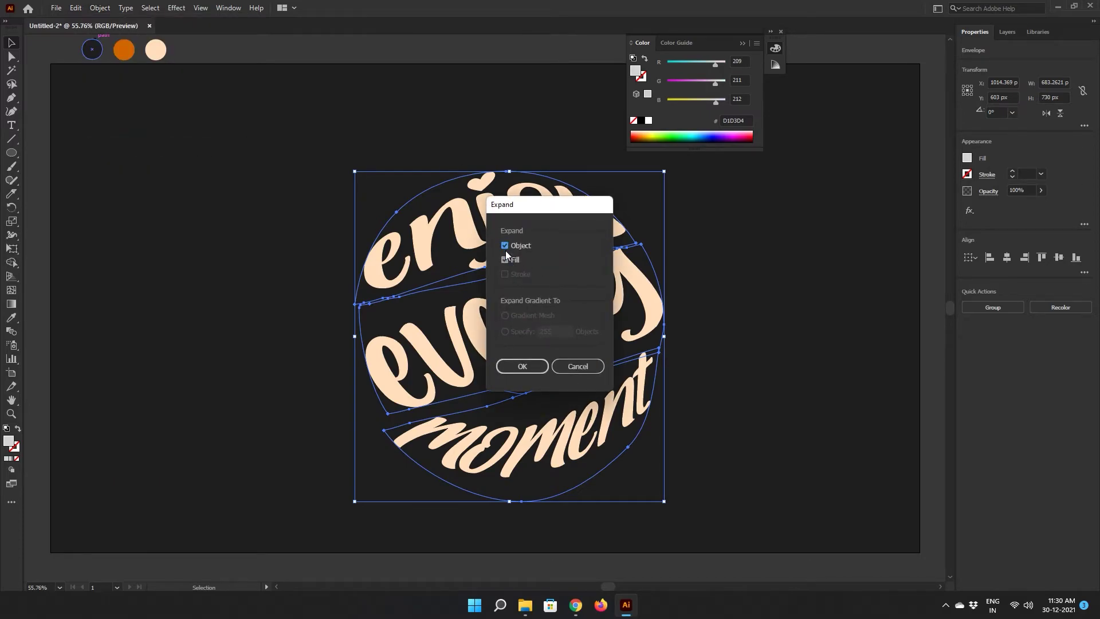
click(522, 367)
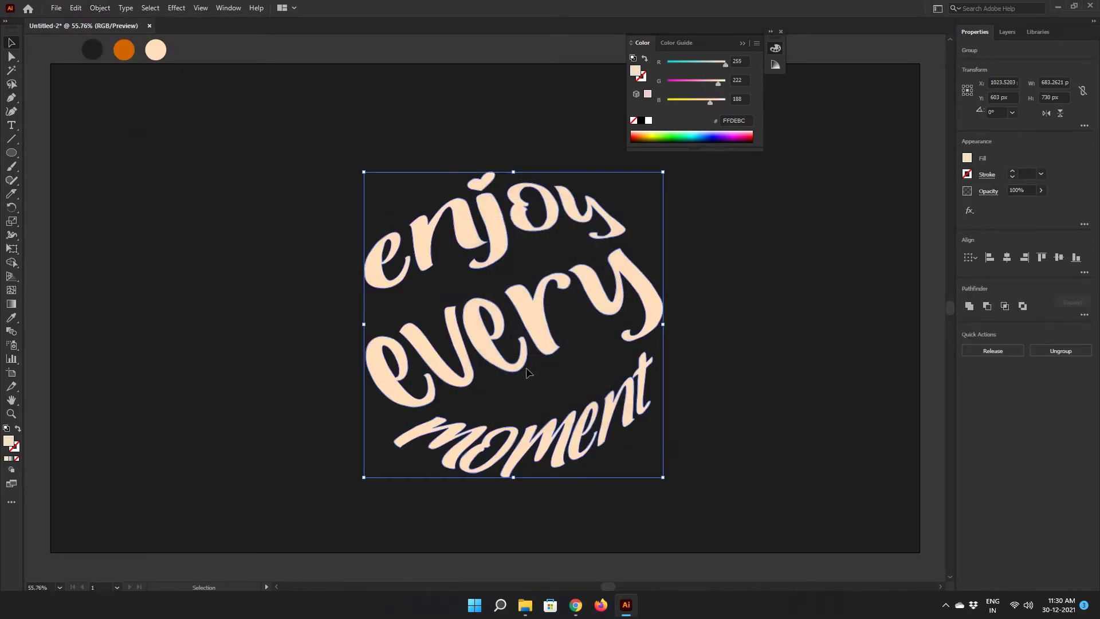
Step: Select the three expanded words and group them with Object > Group
click(287, 266)
click(538, 314)
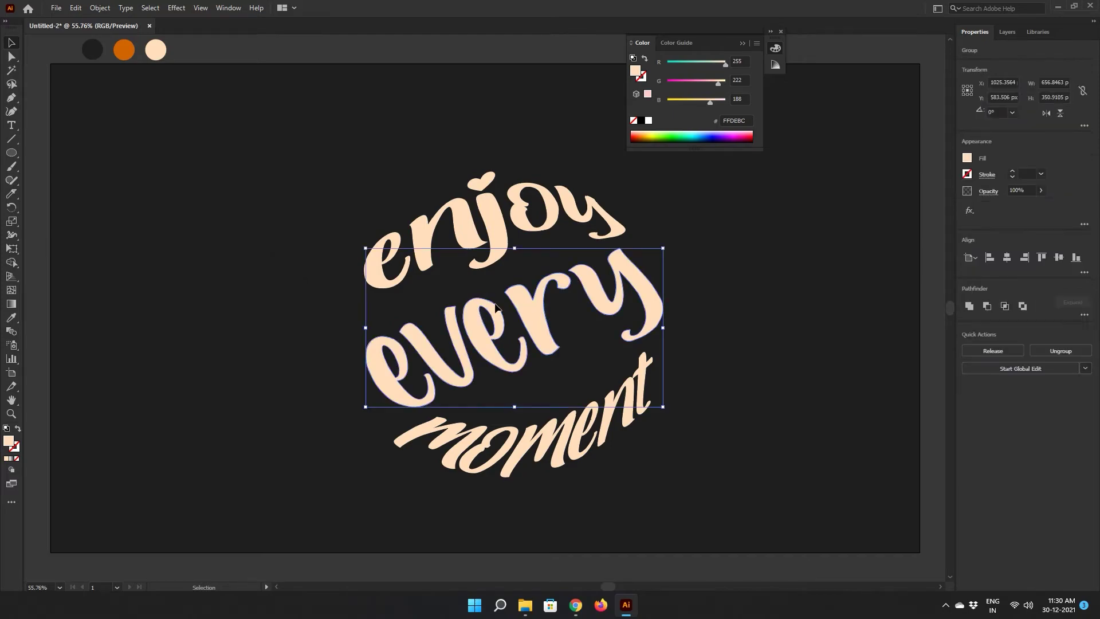
drag(355, 182, 623, 481)
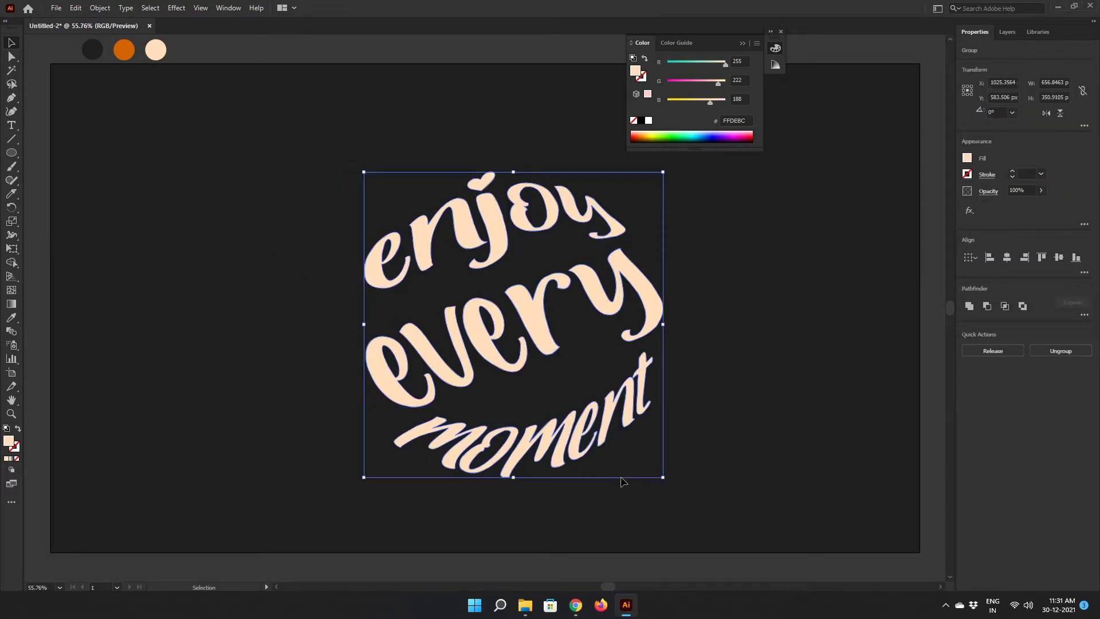
click(77, 8)
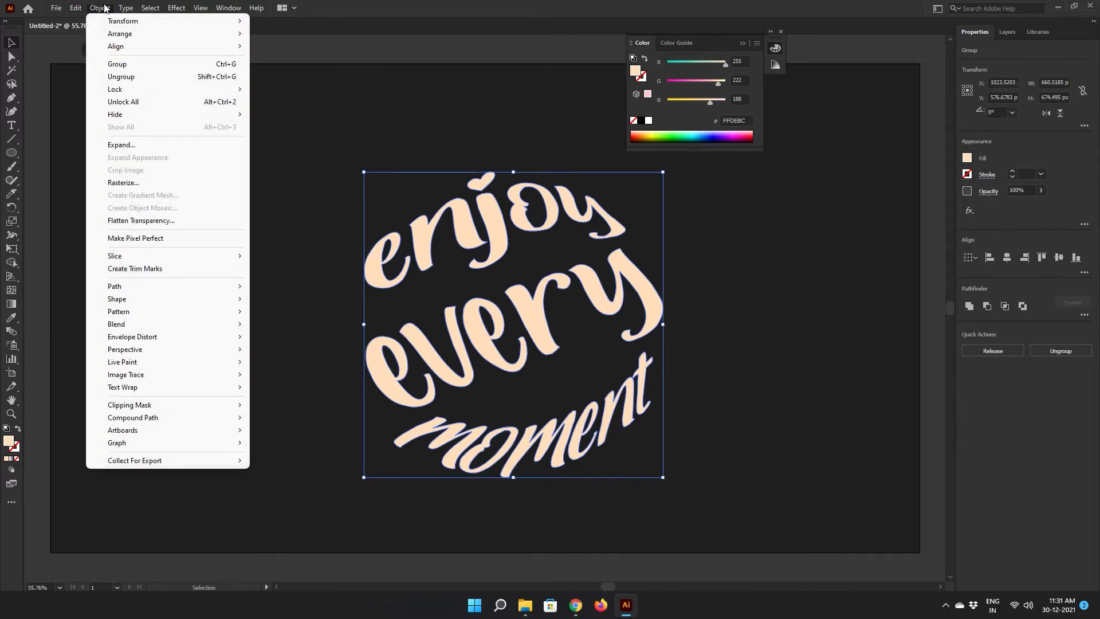
click(117, 64)
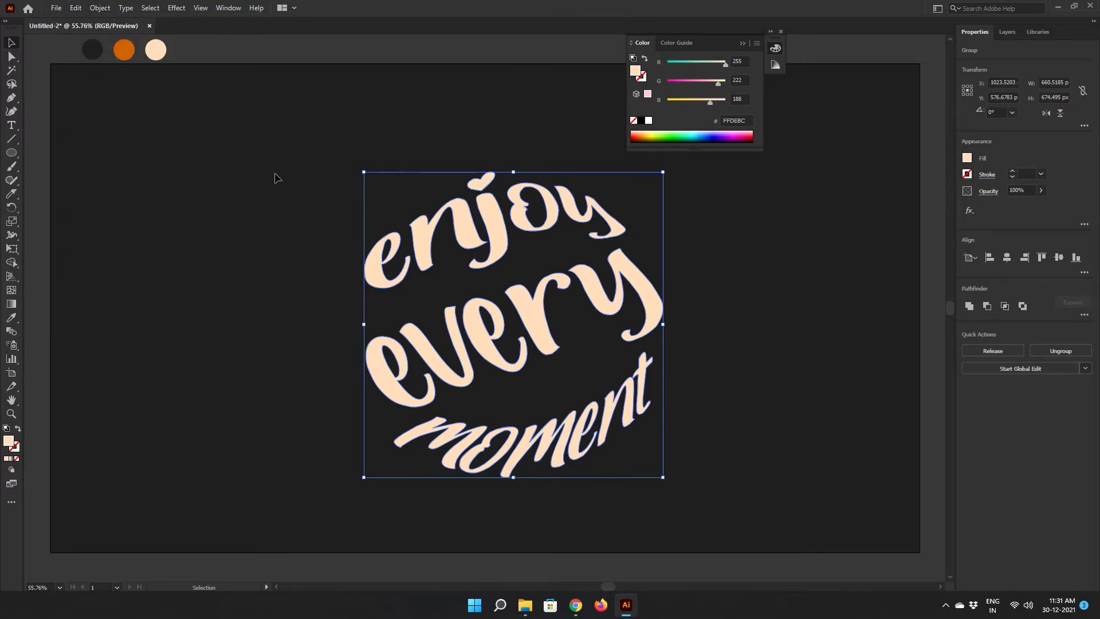
Step: Shift the word group slightly left on the artboard
click(224, 160)
mouse_move(508, 238)
mouse_down()
mouse_move(434, 236)
mouse_move(477, 227)
mouse_up()
click(283, 231)
click(319, 191)
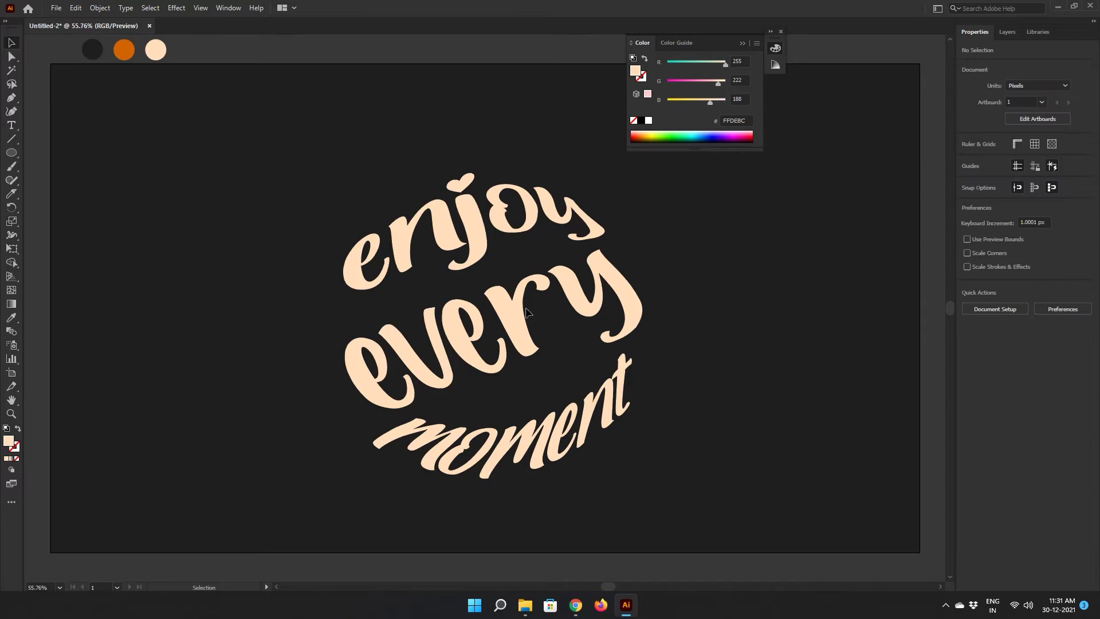
click(511, 311)
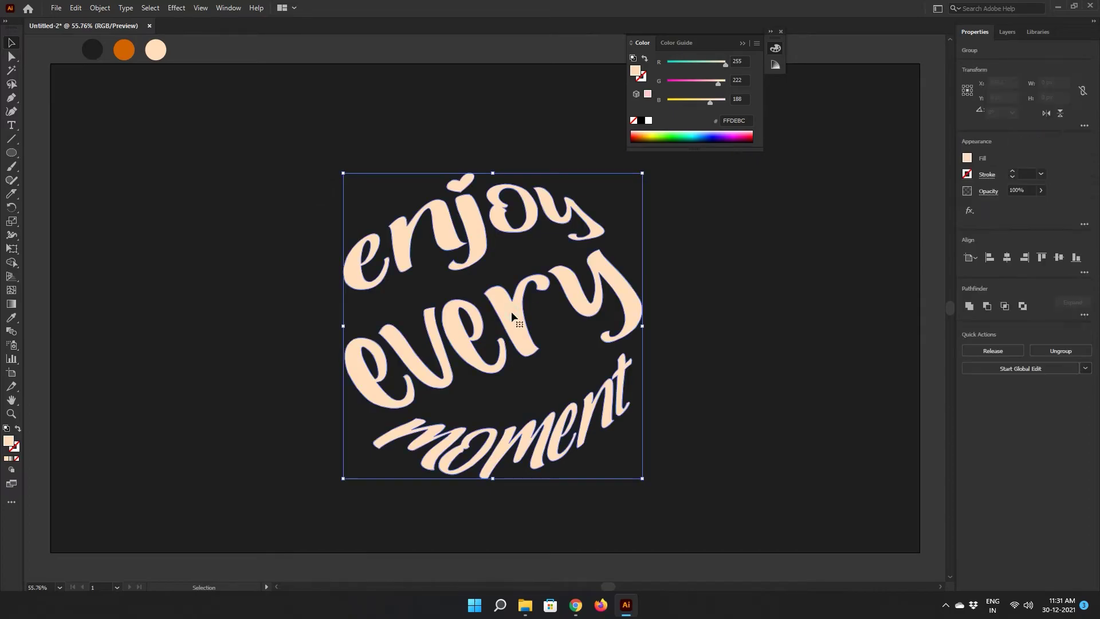
Step: Copy the text group and paste the duplicate in back of the original
click(79, 9)
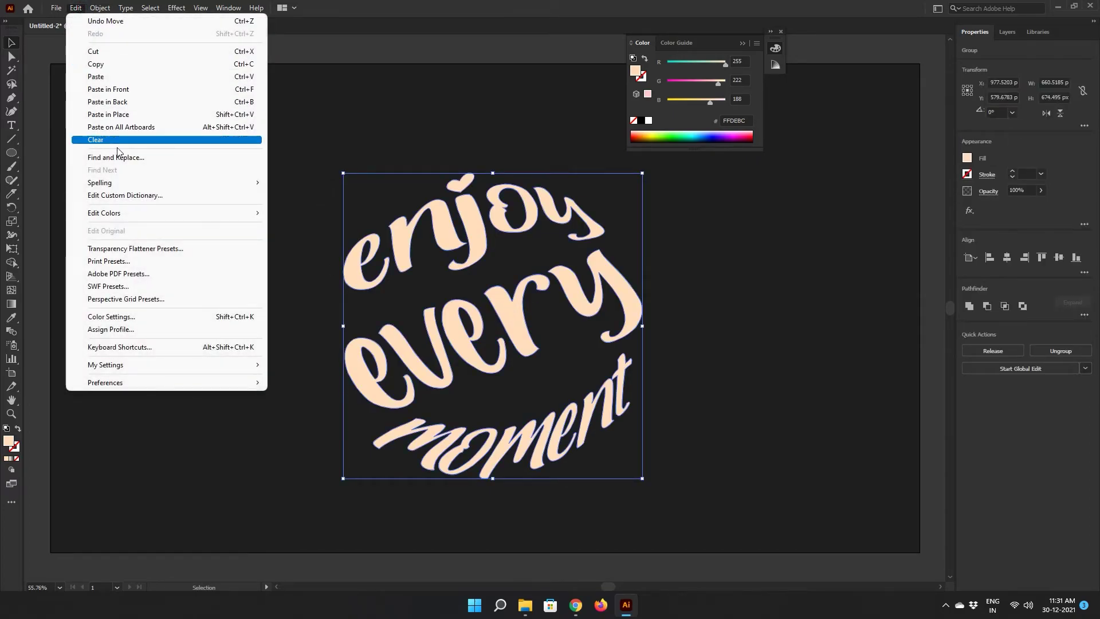
click(121, 66)
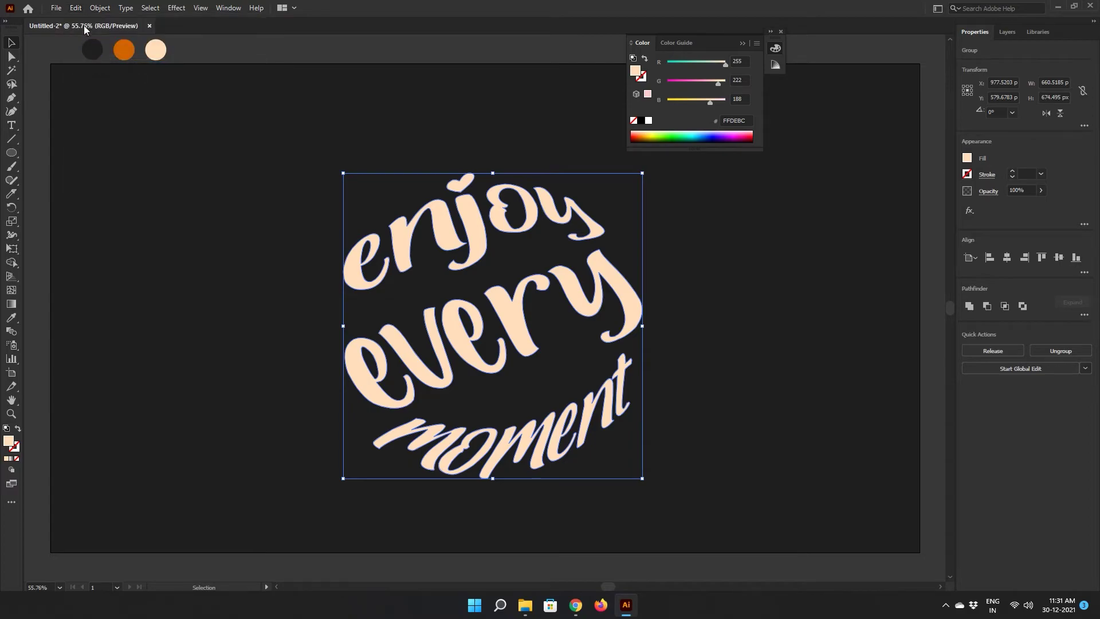
click(78, 7)
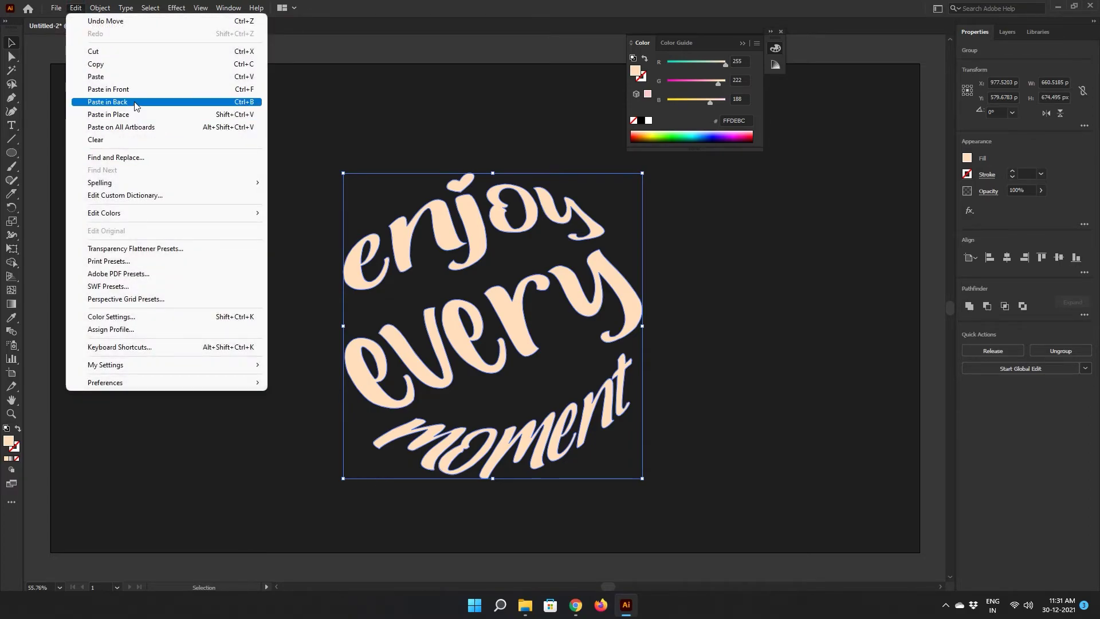
click(92, 100)
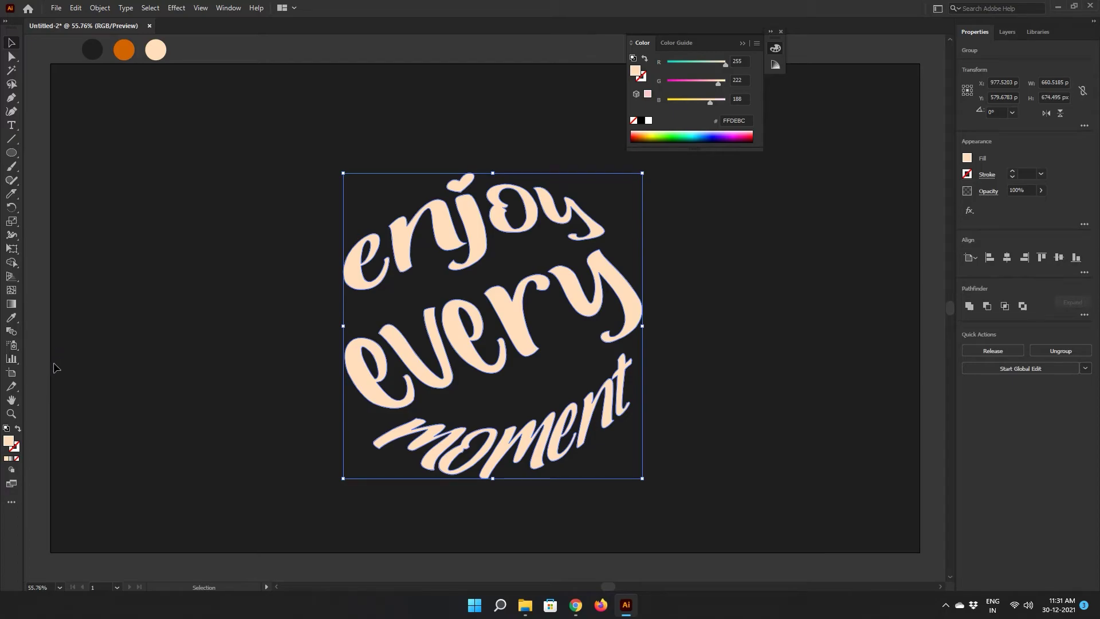
Step: Fill the pasted copy with the orange swatch circle's colour using the Eyedropper
click(9, 318)
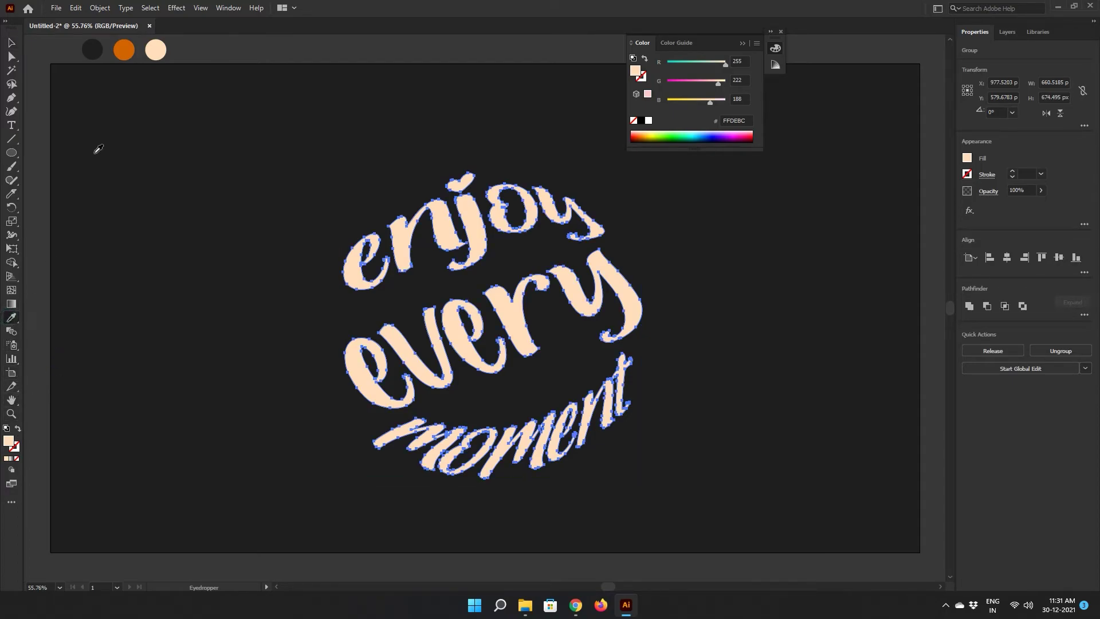
click(127, 49)
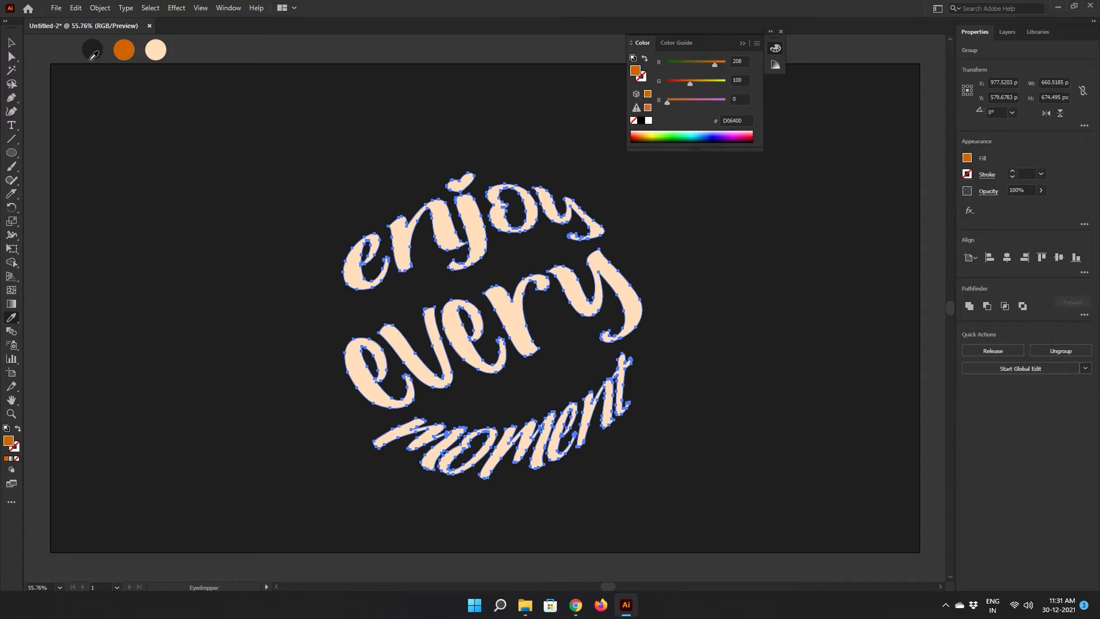
click(9, 43)
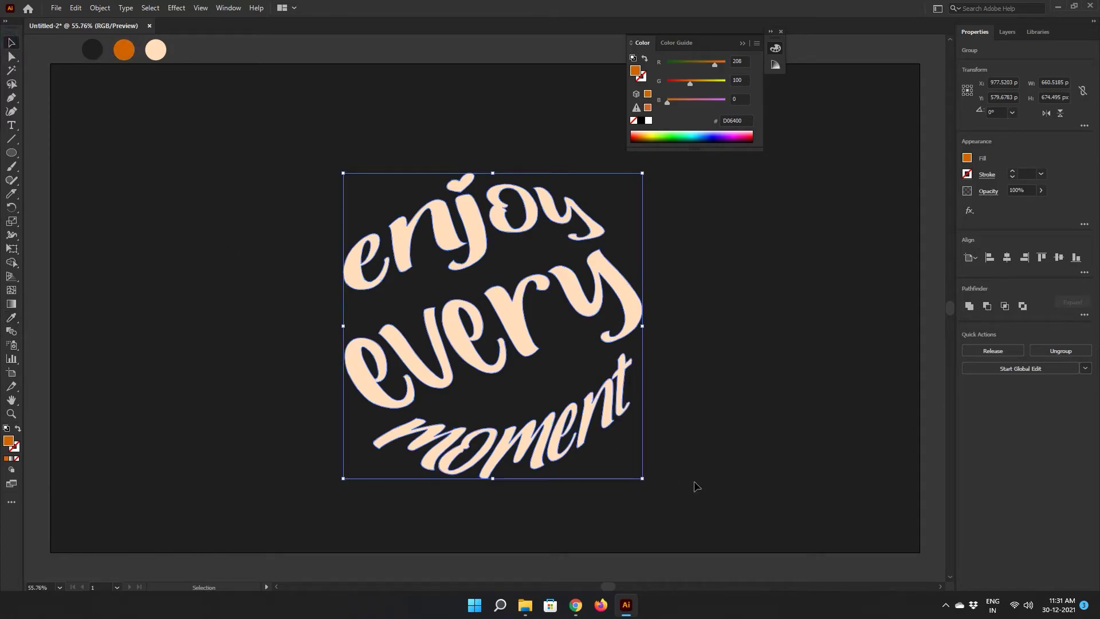
Step: Scale the orange copy down to a tiny centred version and blend it with the peach text
drag(642, 479, 522, 365)
click(666, 325)
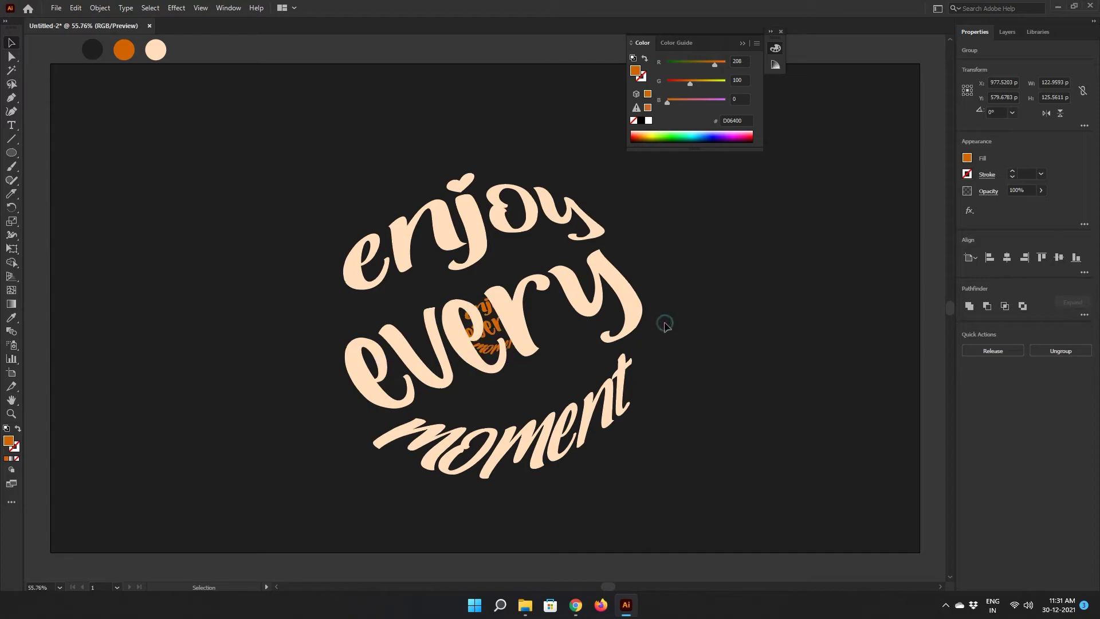
key(ctrl+a)
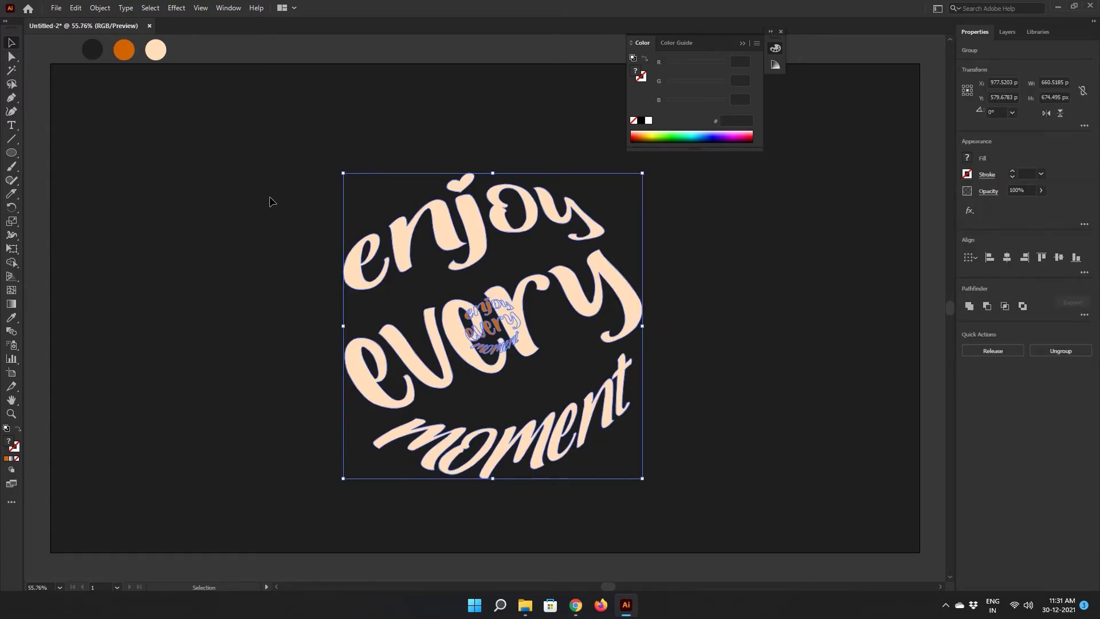
click(97, 8)
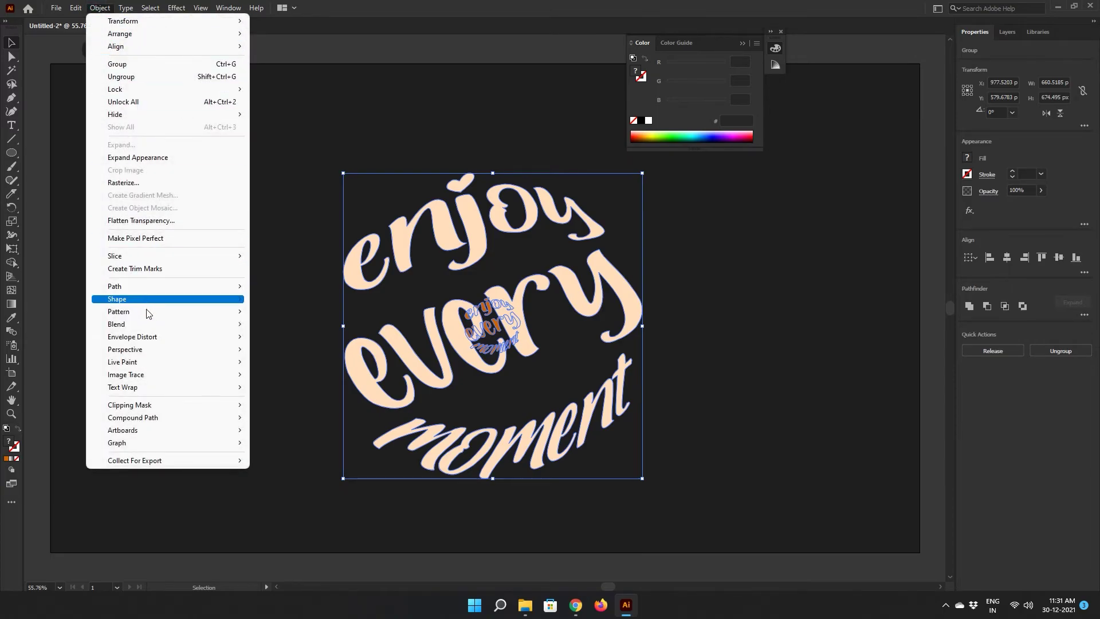
mouse_move(167, 324)
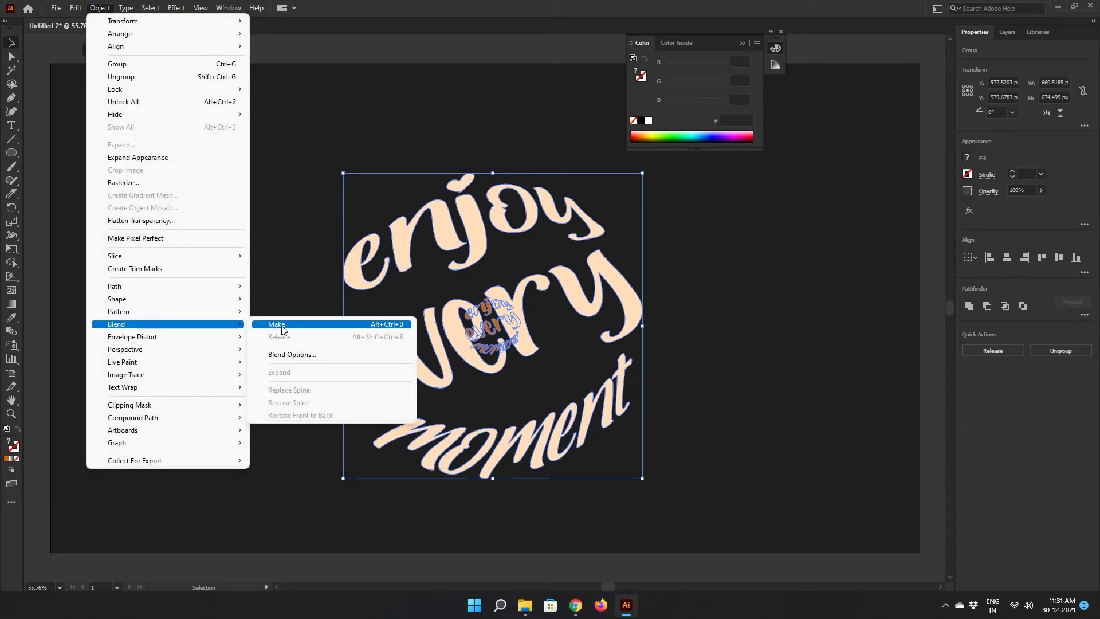
click(278, 324)
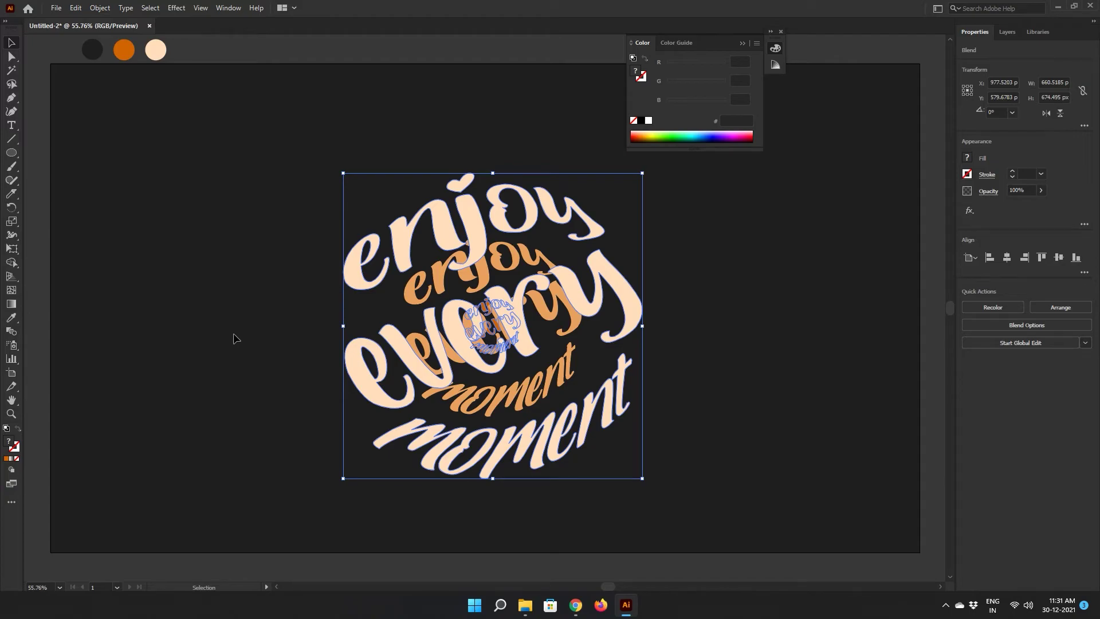
double_click(10, 337)
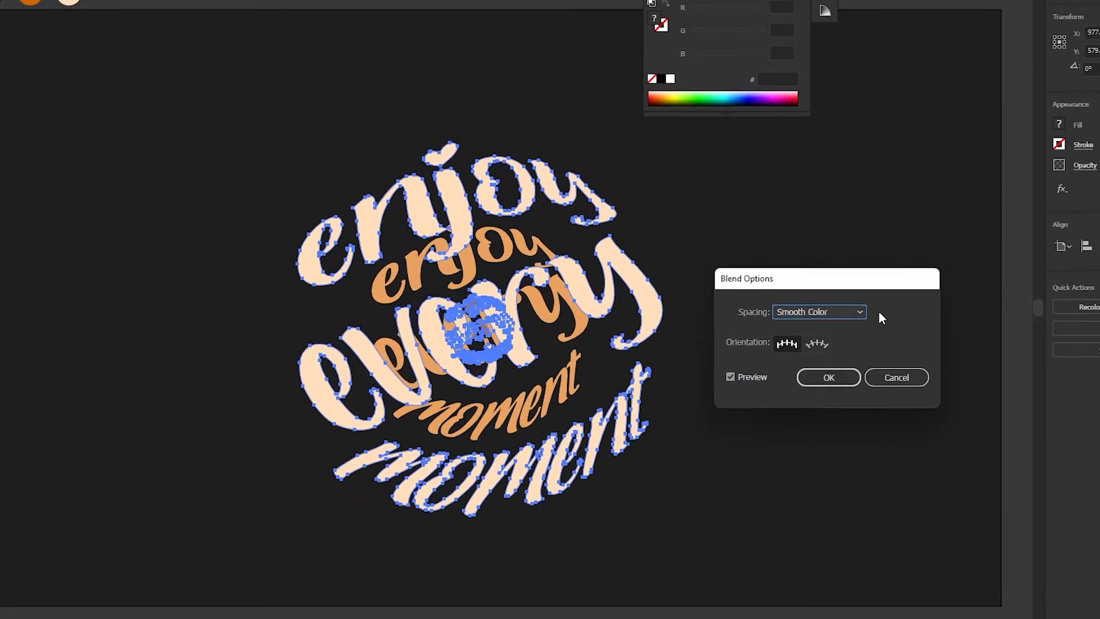
Step: Set the blend spacing to Specified Steps with 400 steps and apply it
click(930, 310)
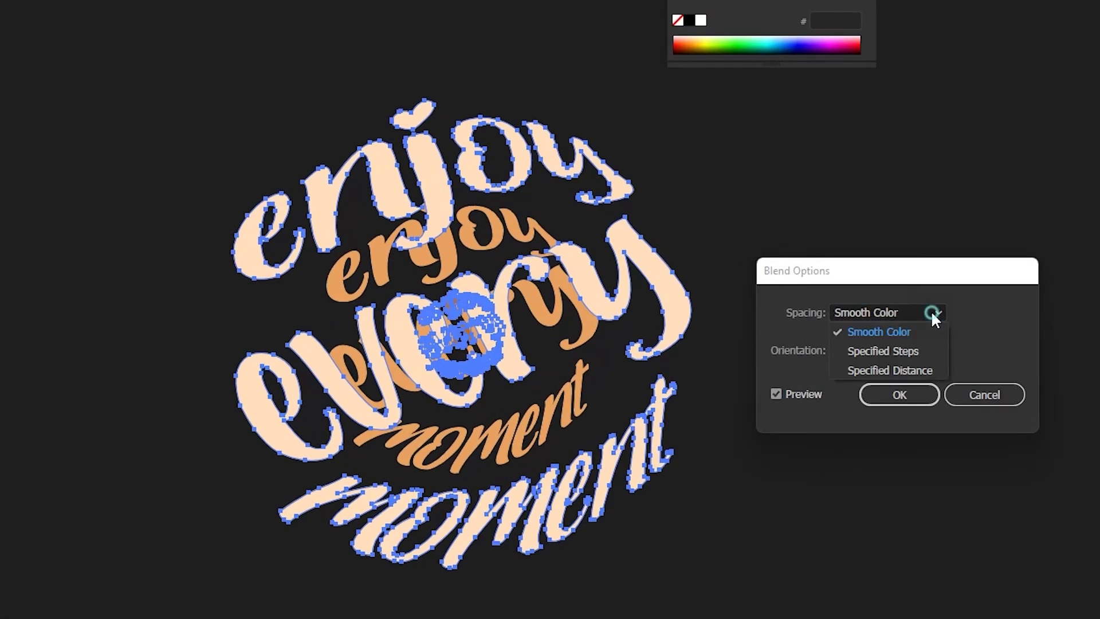
click(913, 346)
text(400)
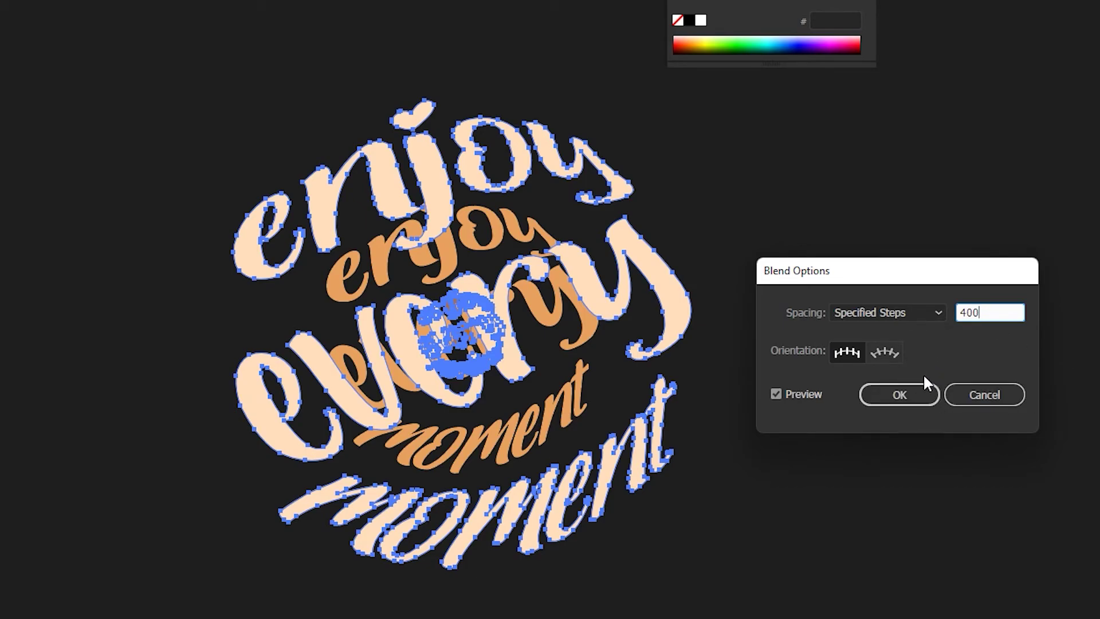
click(899, 395)
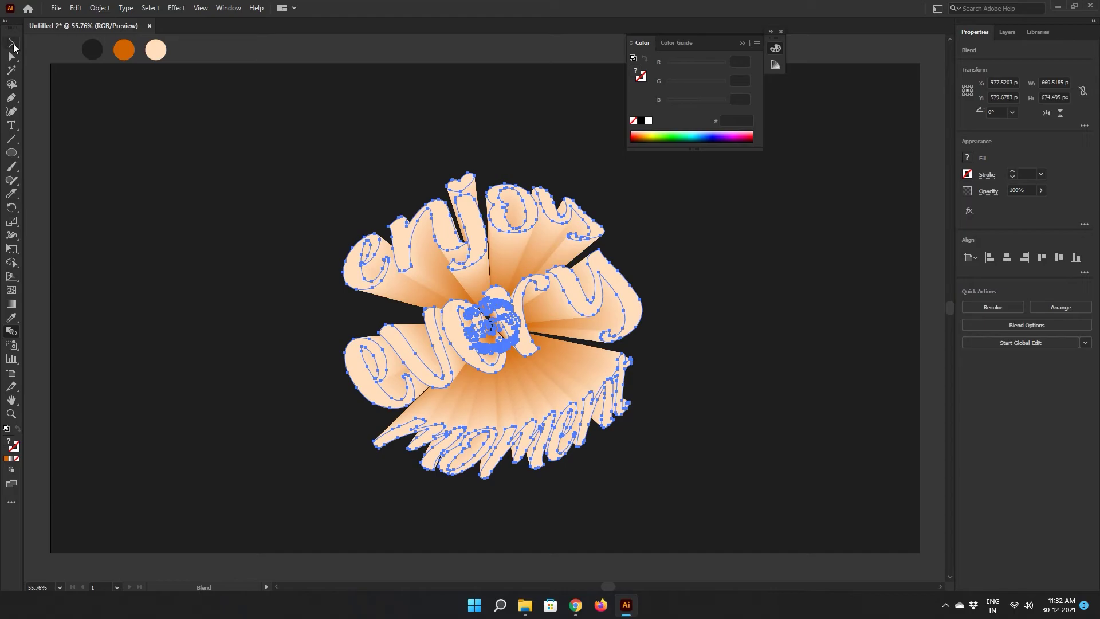
Step: Deselect the blend and adjust the zoom to view the whole artwork
click(11, 42)
click(279, 233)
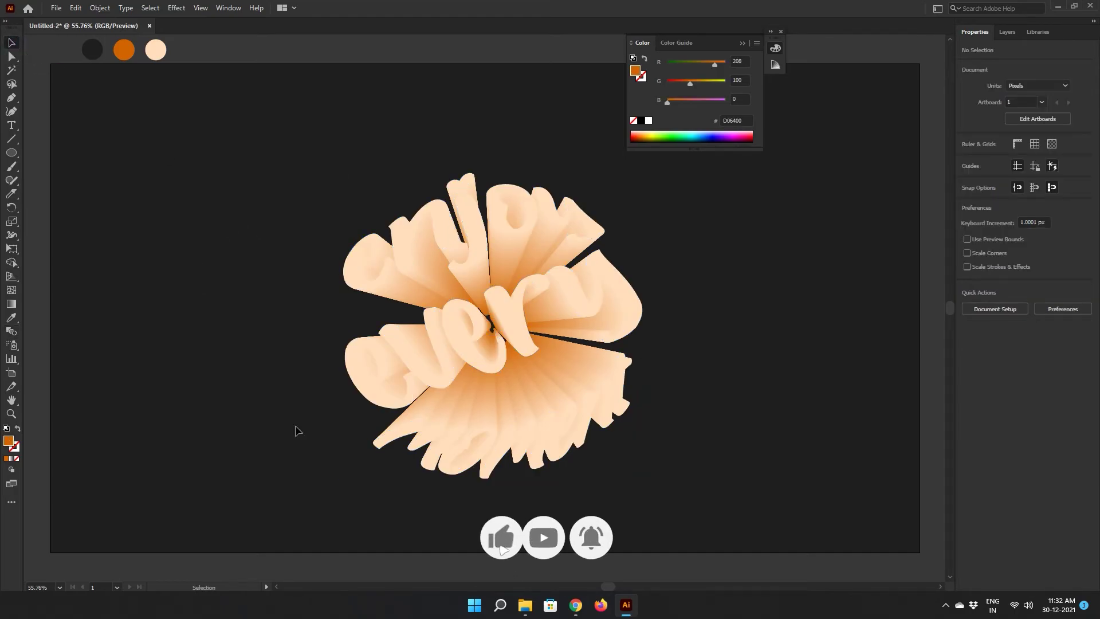
key(ctrl+1)
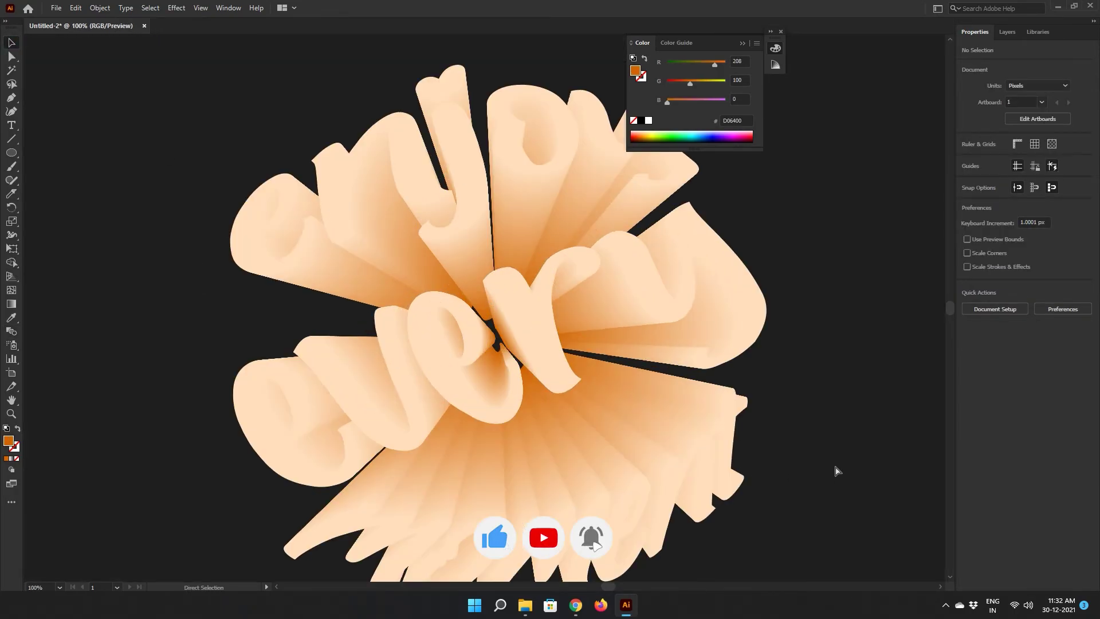
key(ctrl+equal)
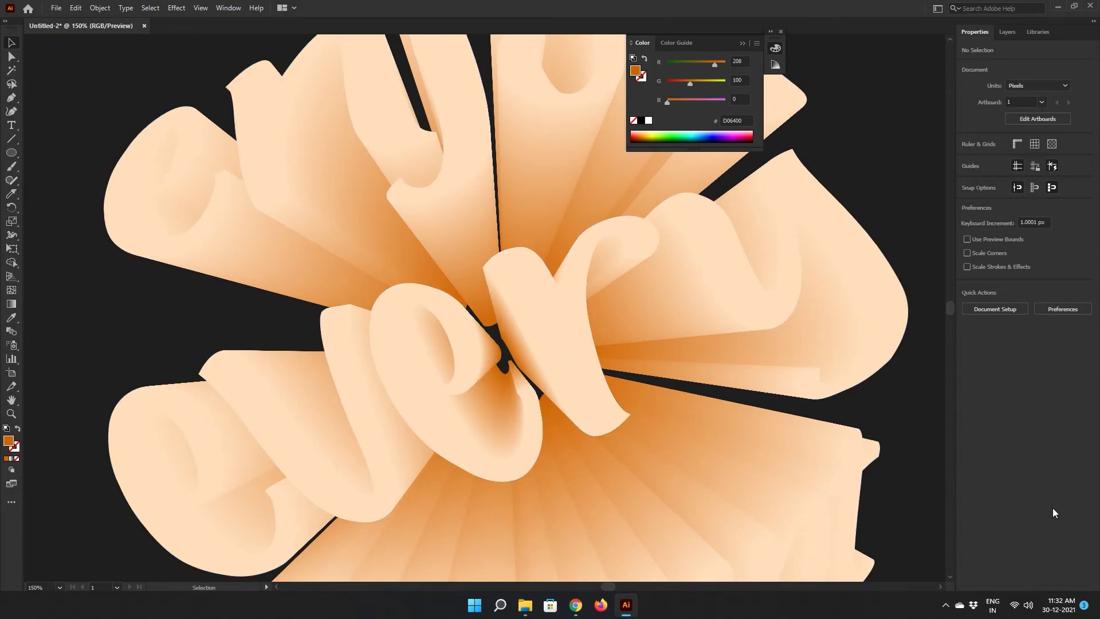
key(ctrl+minus)
key(ctrl+minus)
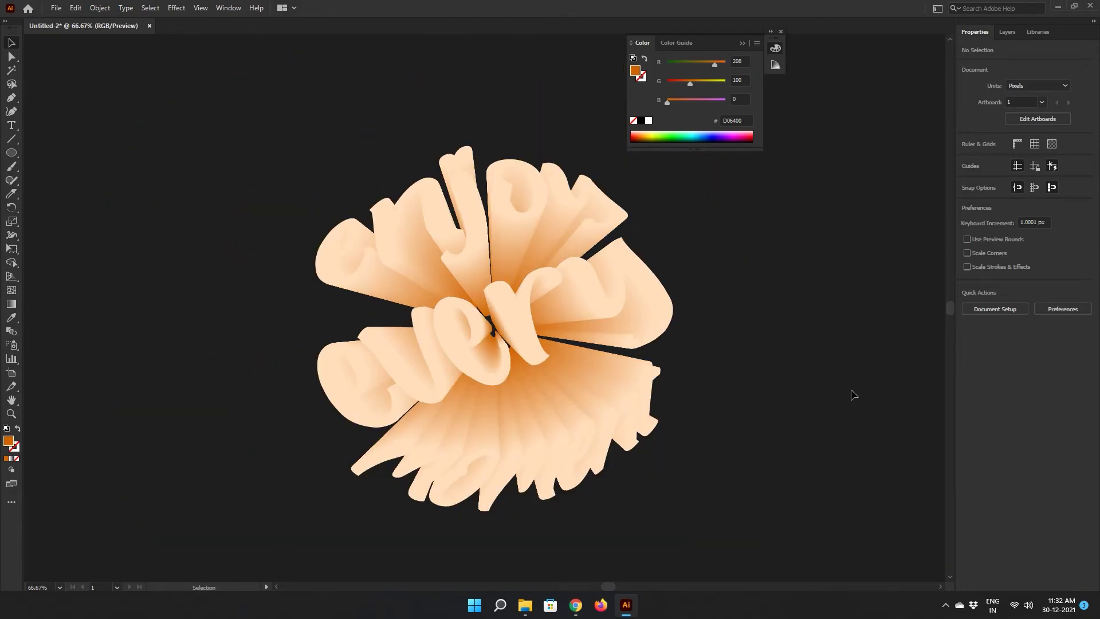
Step: In the Layers panel, expand the Blend and select its front lettering group
click(1008, 32)
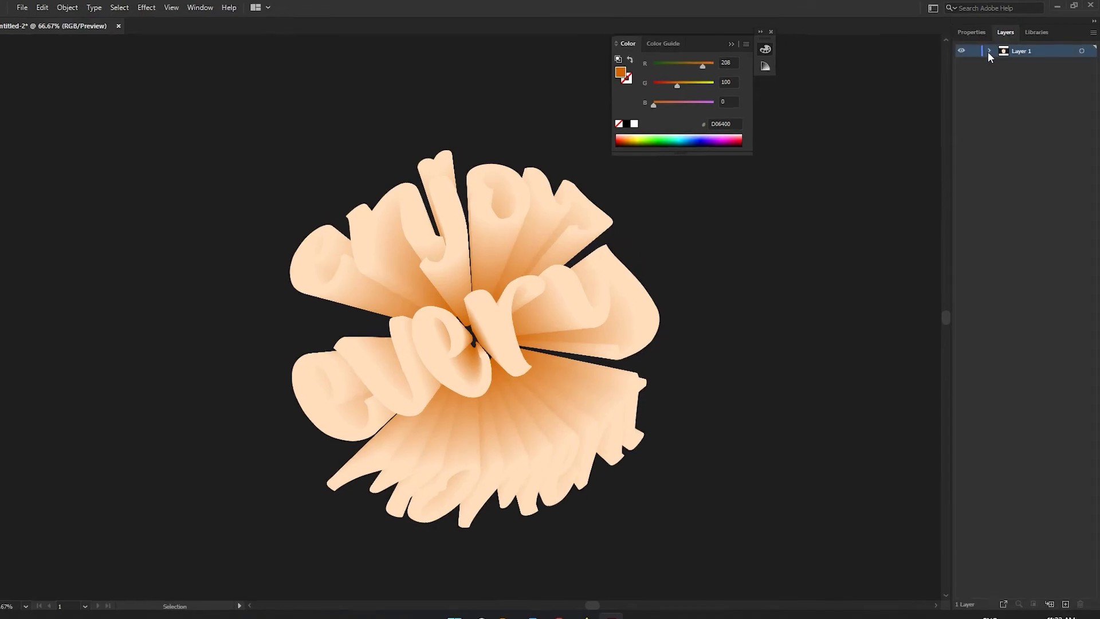
click(992, 50)
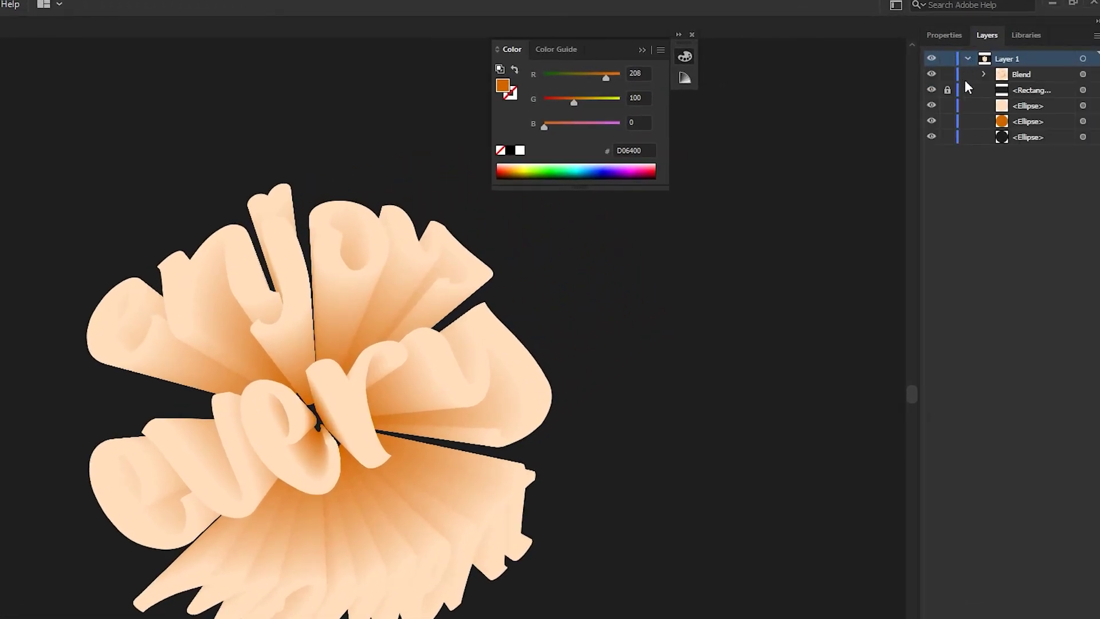
click(984, 75)
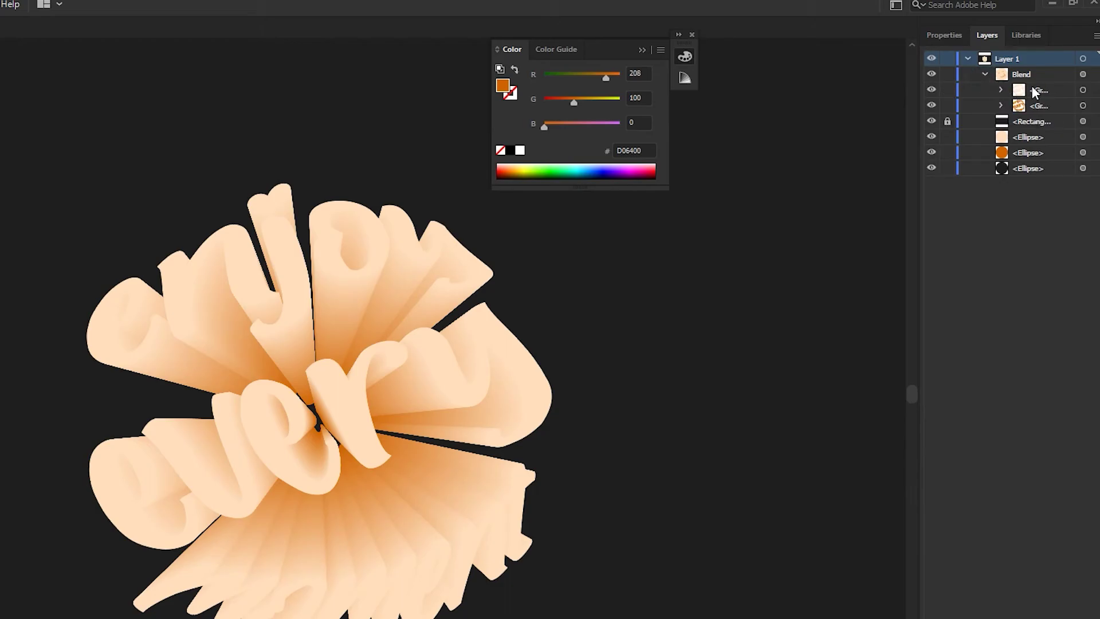
click(1093, 91)
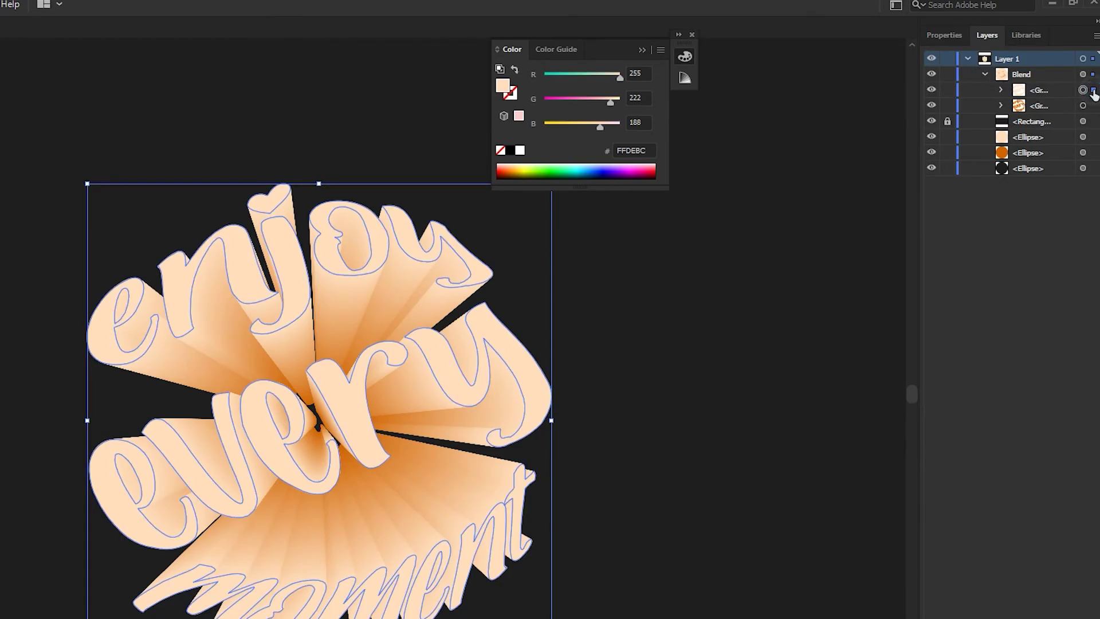
click(1058, 90)
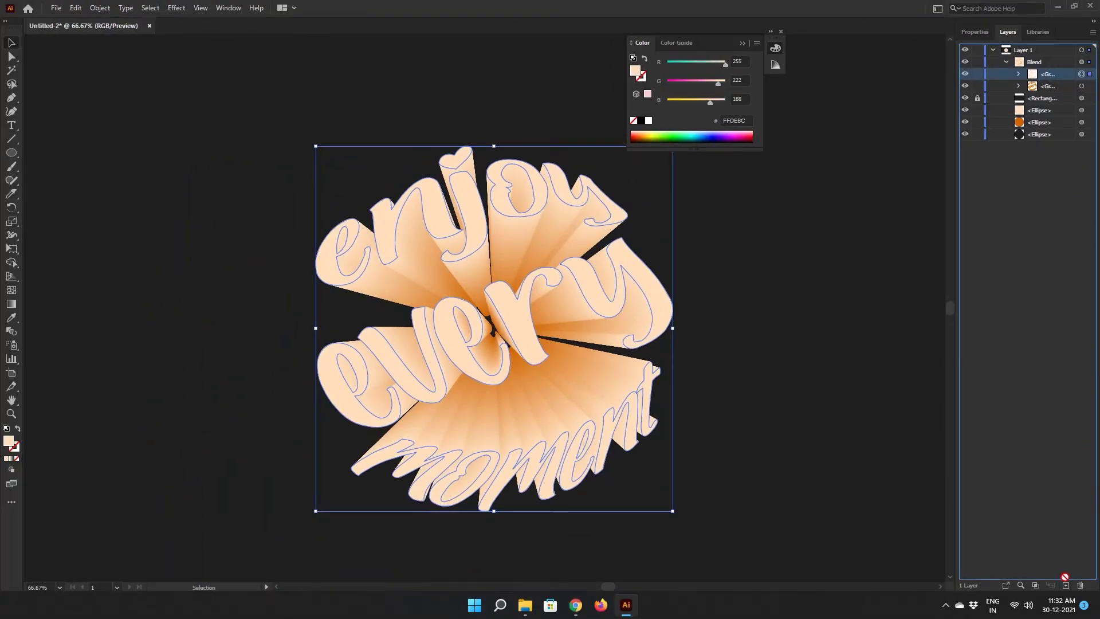
Step: Duplicate the front lettering group, move it above the Blend, and select it
click(1067, 585)
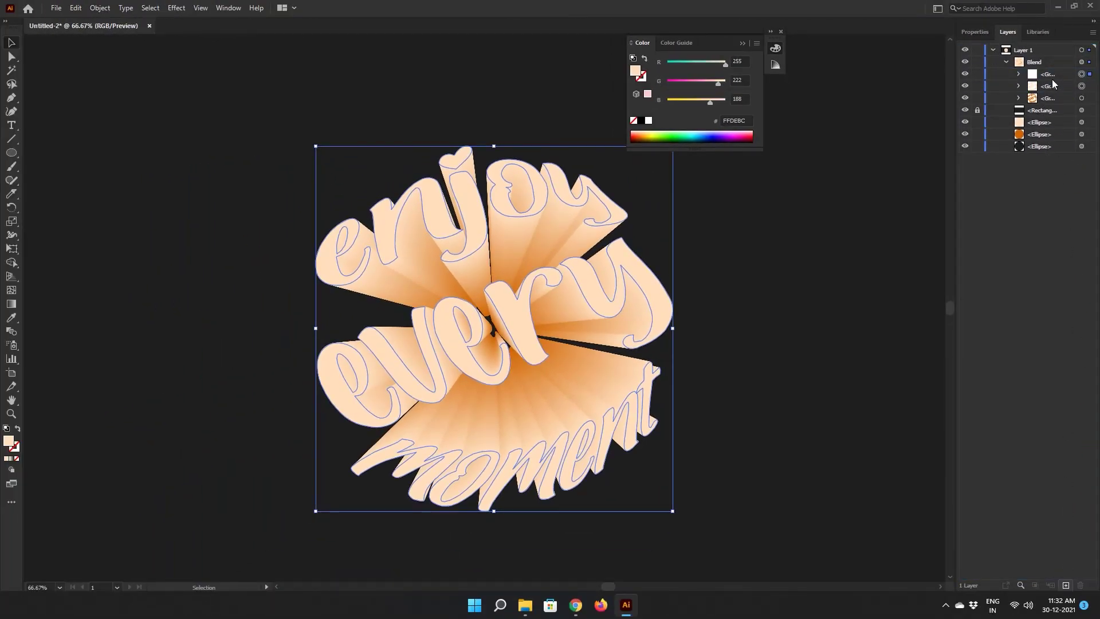
mouse_move(1053, 77)
mouse_down()
mouse_move(1056, 67)
mouse_move(1044, 67)
mouse_up()
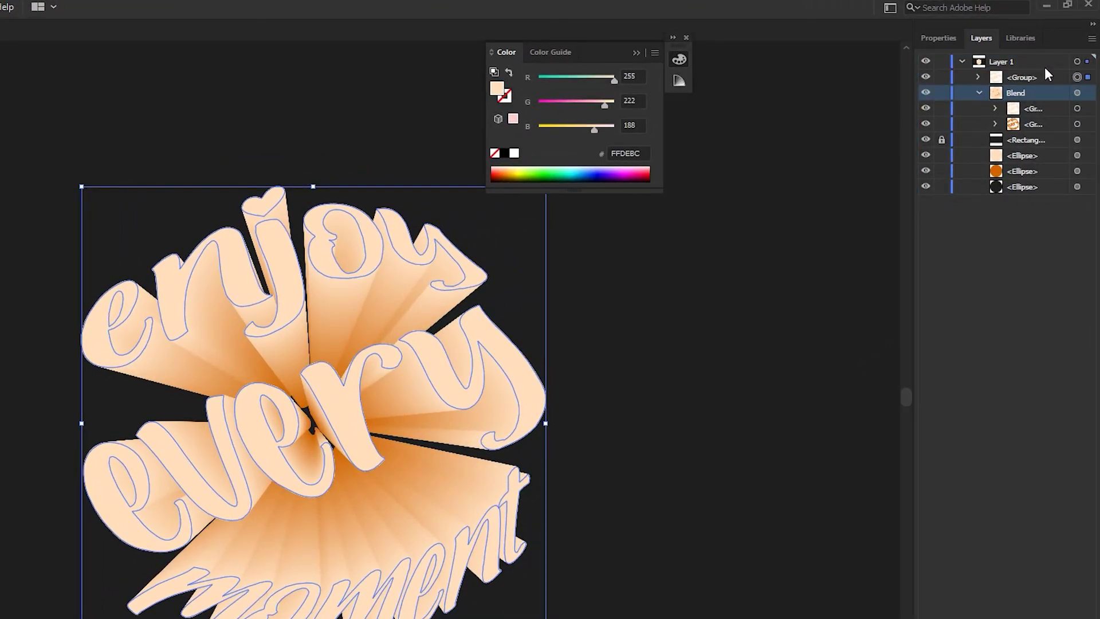
click(980, 93)
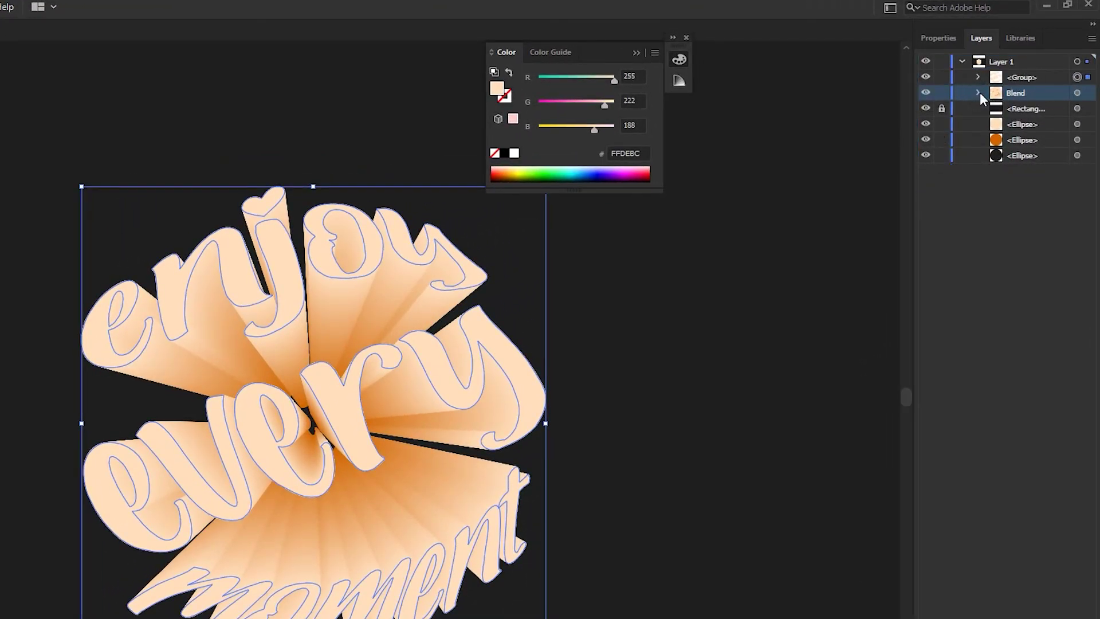
click(1044, 76)
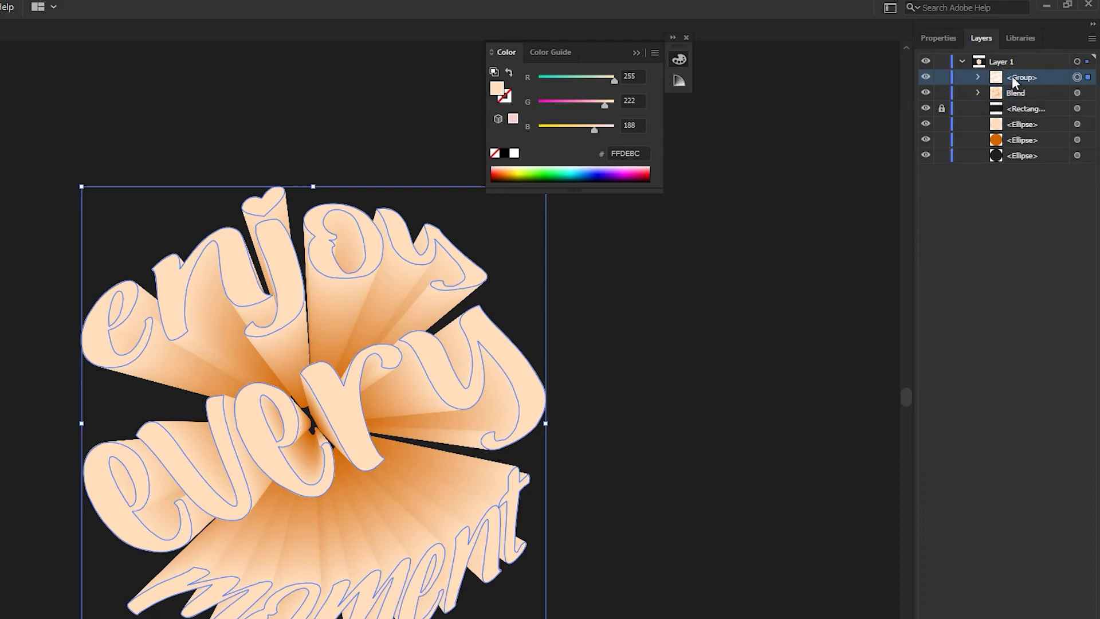
click(947, 39)
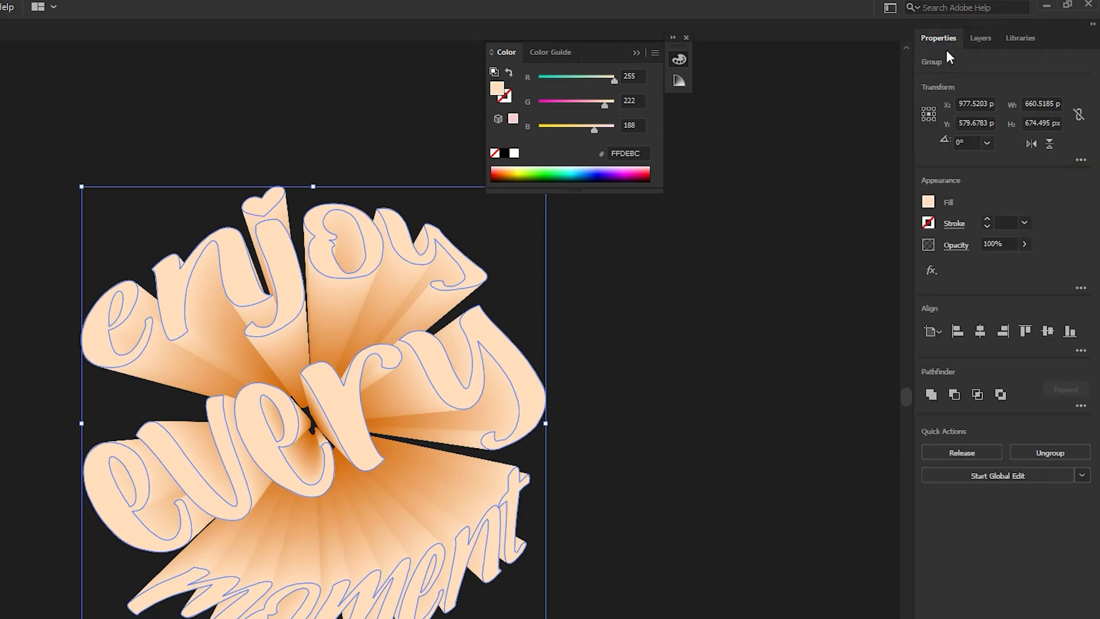
Step: Give the lettering copy no fill and a 1 pt white stroke, then deselect
click(929, 202)
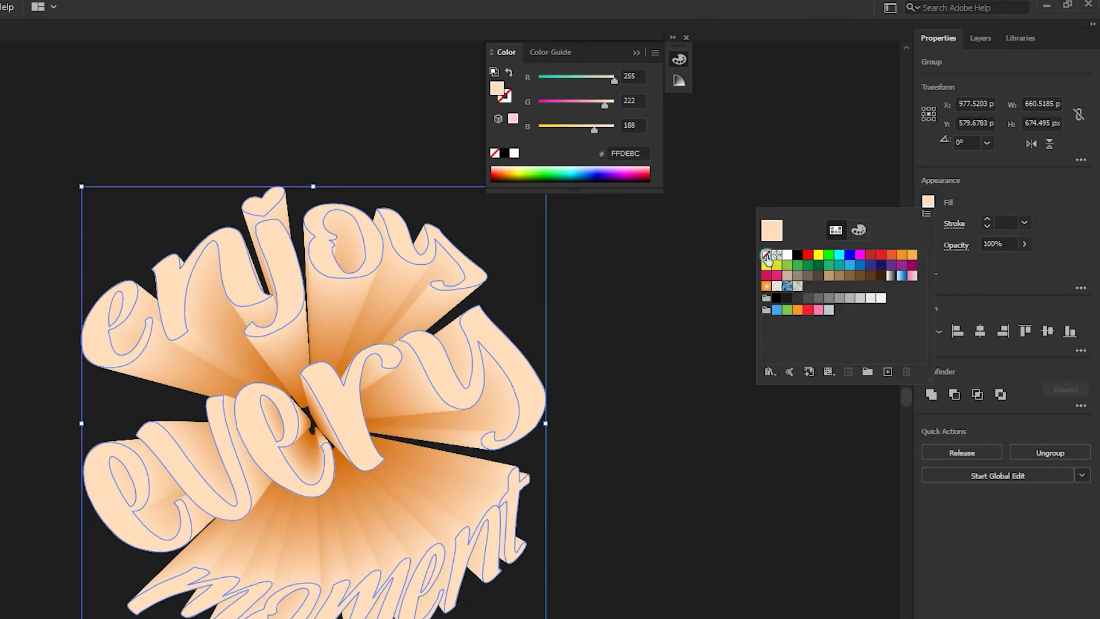
click(767, 256)
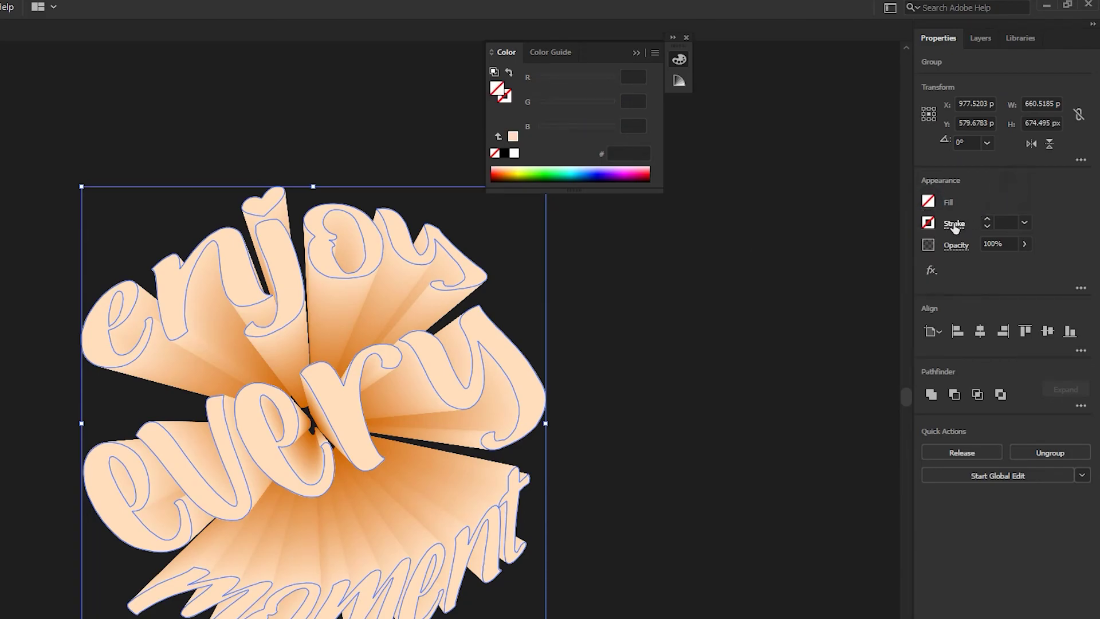
click(954, 224)
click(1016, 206)
click(928, 223)
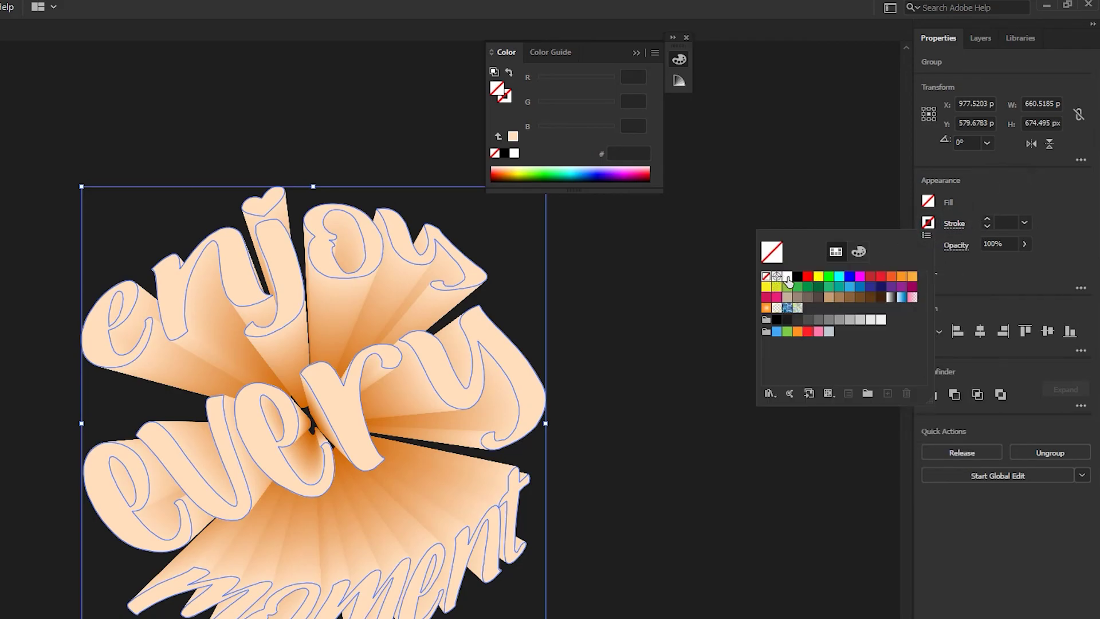
click(787, 277)
click(1004, 196)
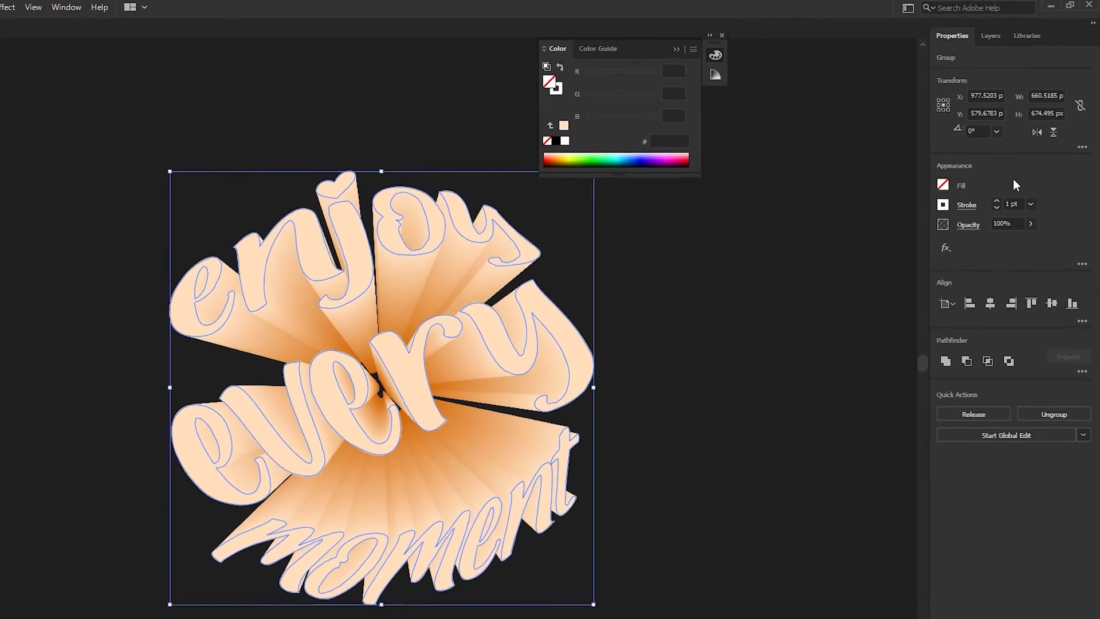
click(816, 249)
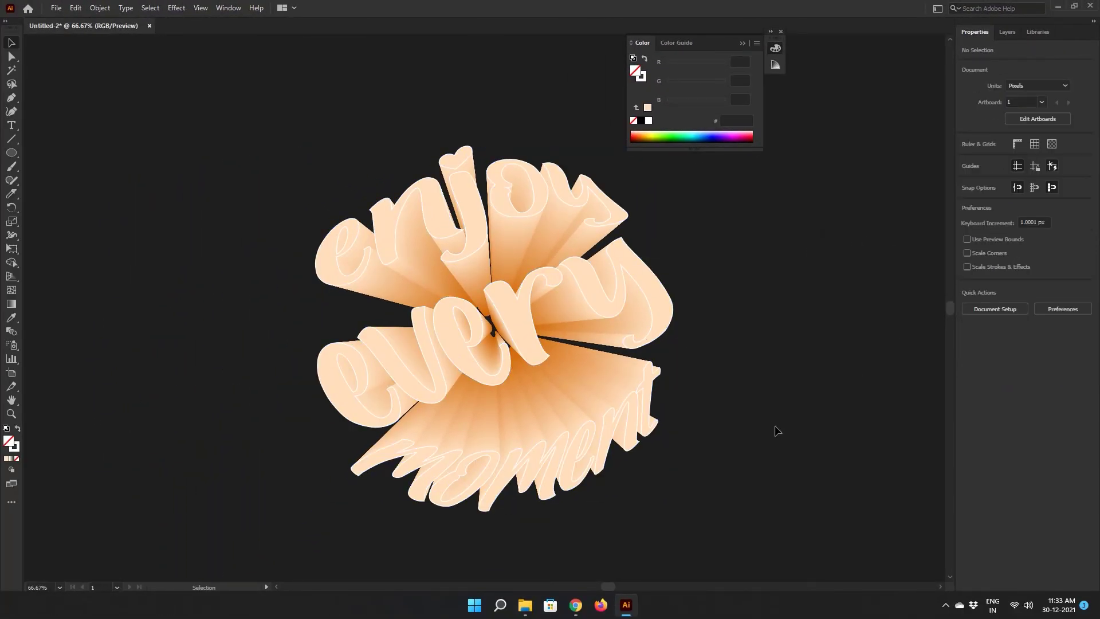
click(744, 43)
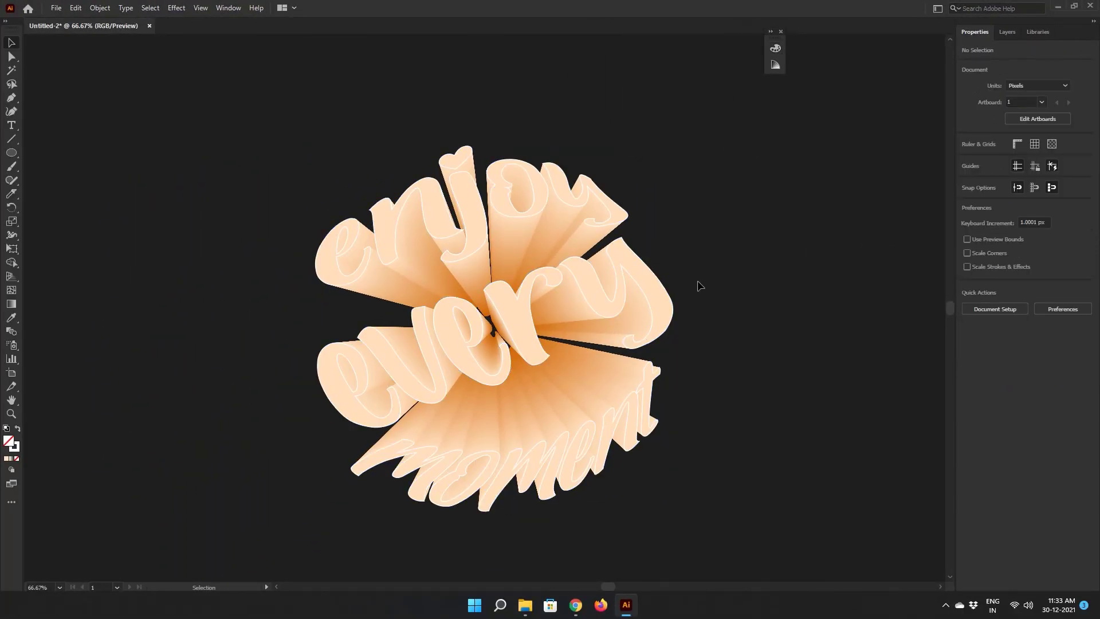
key(ctrl+plus)
key(ctrl+plus)
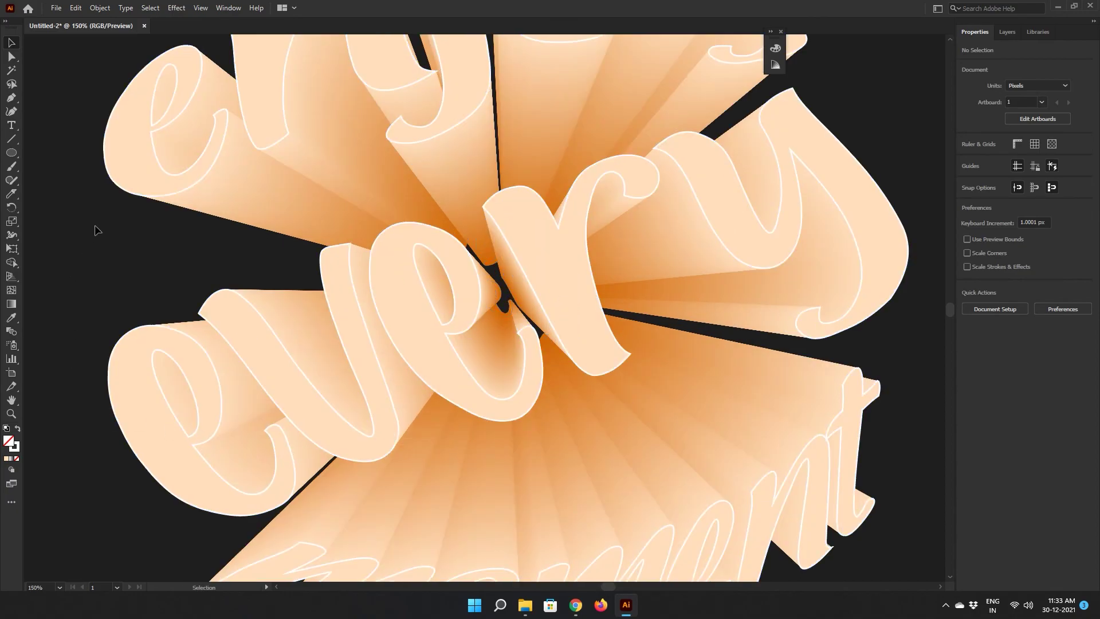
scroll(96, 230, up, 1)
scroll(94, 235, up, 1)
scroll(92, 239, up, 1)
scroll(90, 244, up, 1)
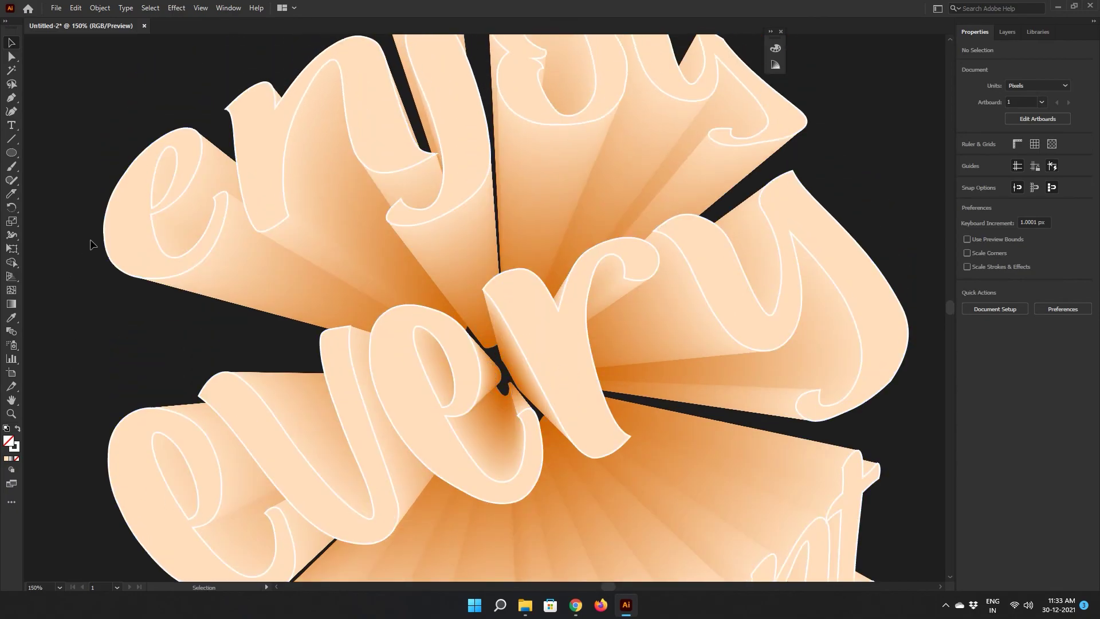
scroll(90, 245, up, 1)
mouse_move(64, 130)
mouse_down()
mouse_move(56, 207)
mouse_move(50, 110)
mouse_up()
mouse_move(94, 321)
mouse_down()
mouse_move(72, 161)
mouse_move(81, 277)
mouse_up()
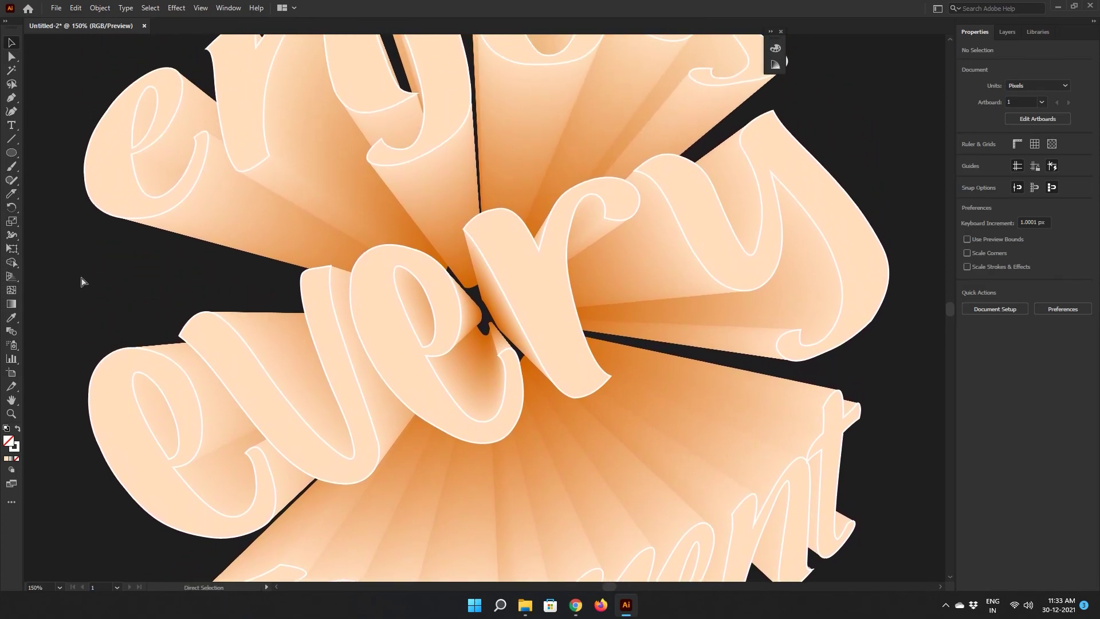
key(ctrl+minus)
key(ctrl+minus)
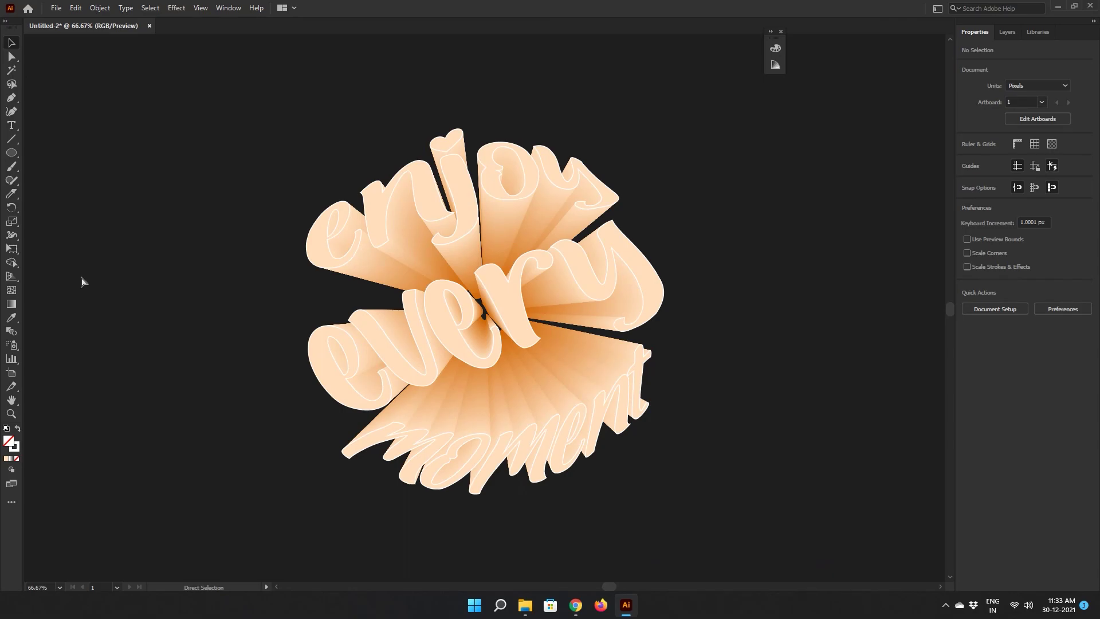